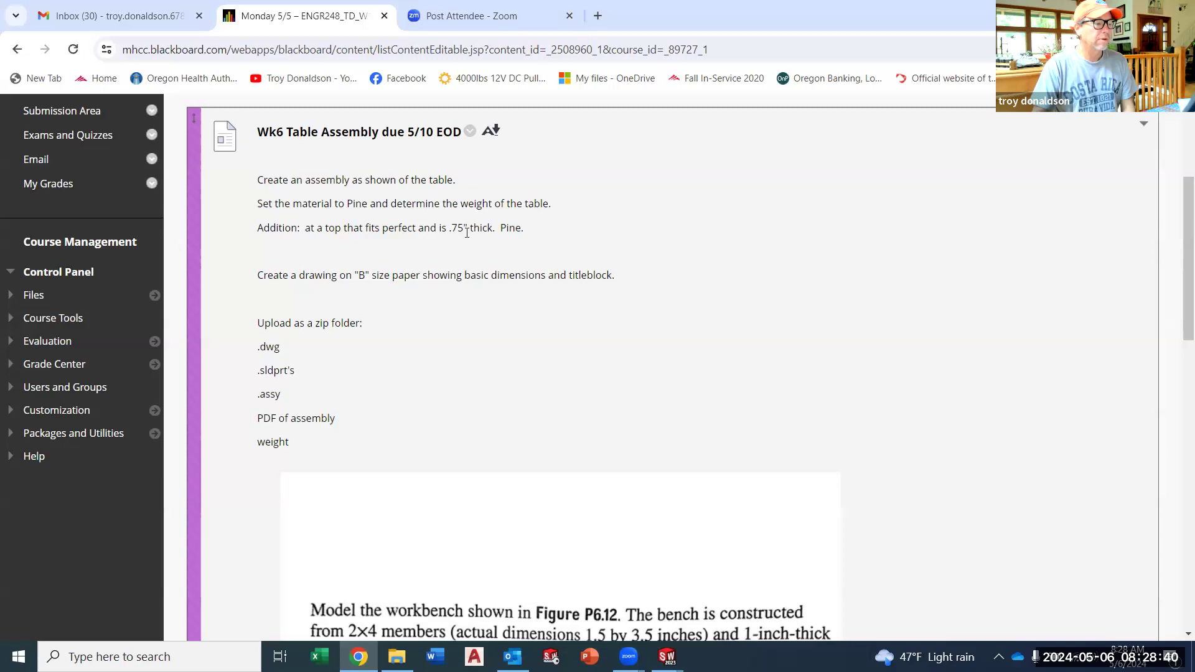
# Step: Read the Wk6 Table Assembly instructions, including the upload list, workbench dimensions and Figure P6.12
pyautogui.scroll(-4, 599, 310)
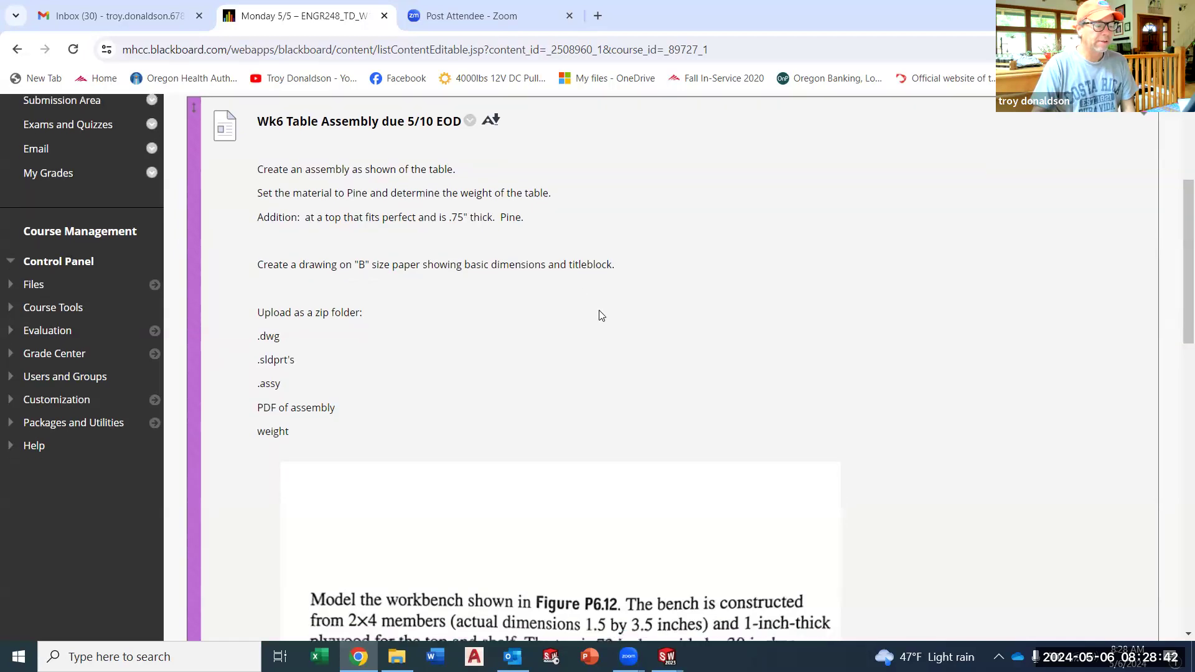
pyautogui.scroll(3, 435, 203)
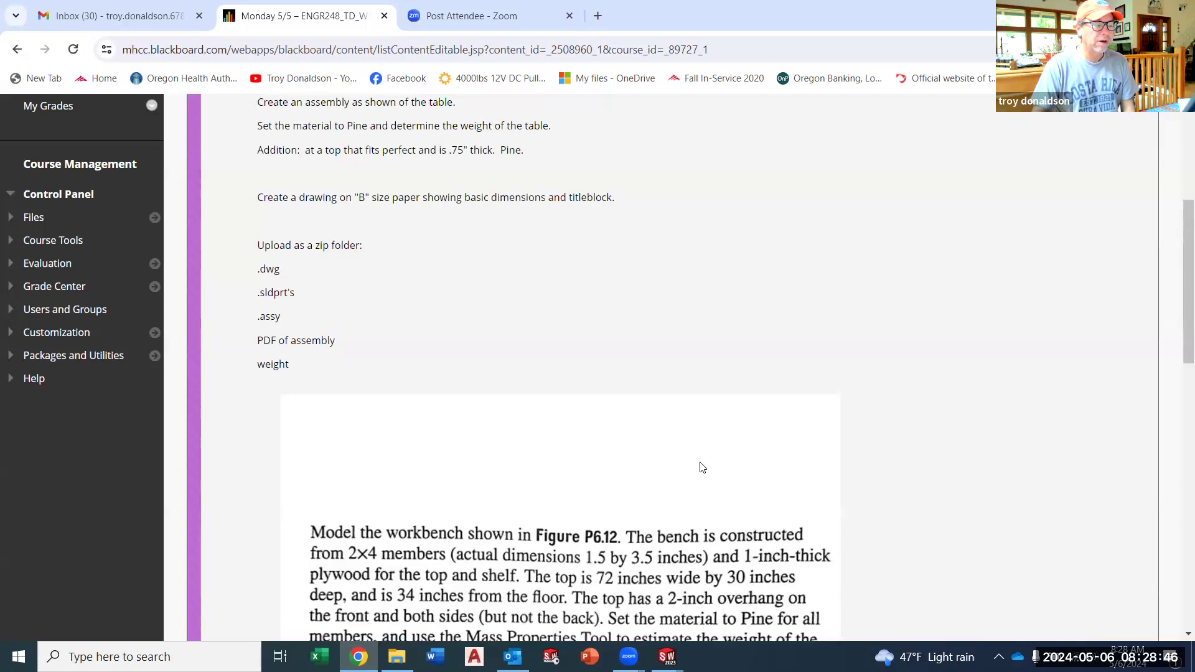
pyautogui.scroll(-3, 702, 467)
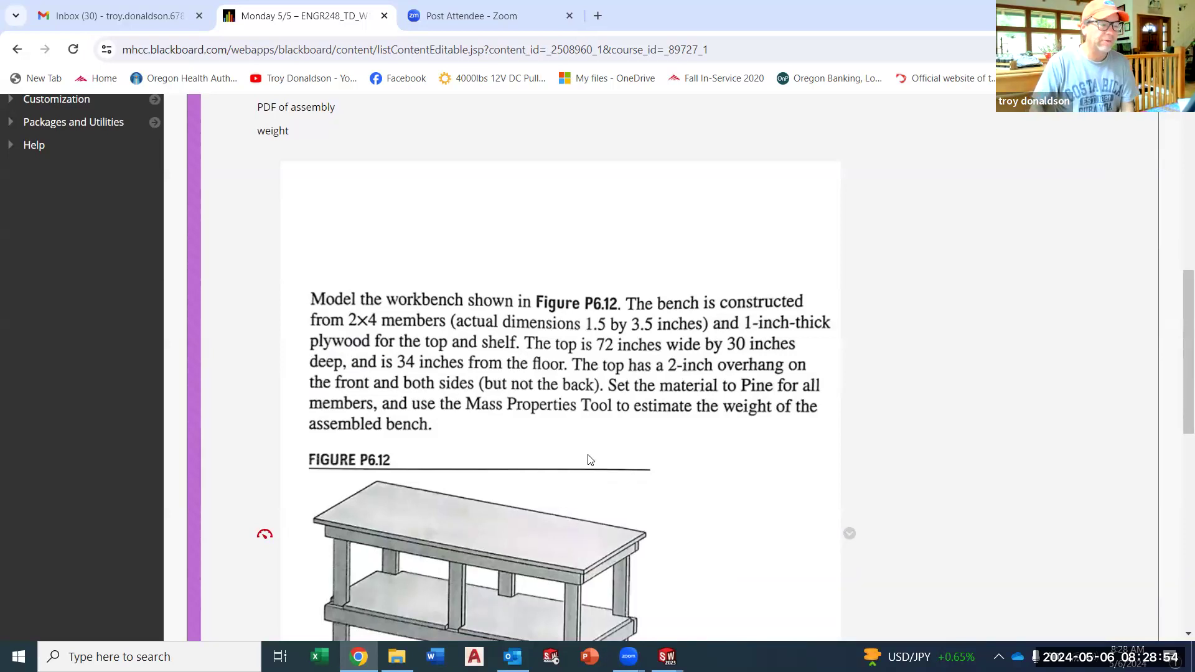
pyautogui.scroll(-5, 584, 446)
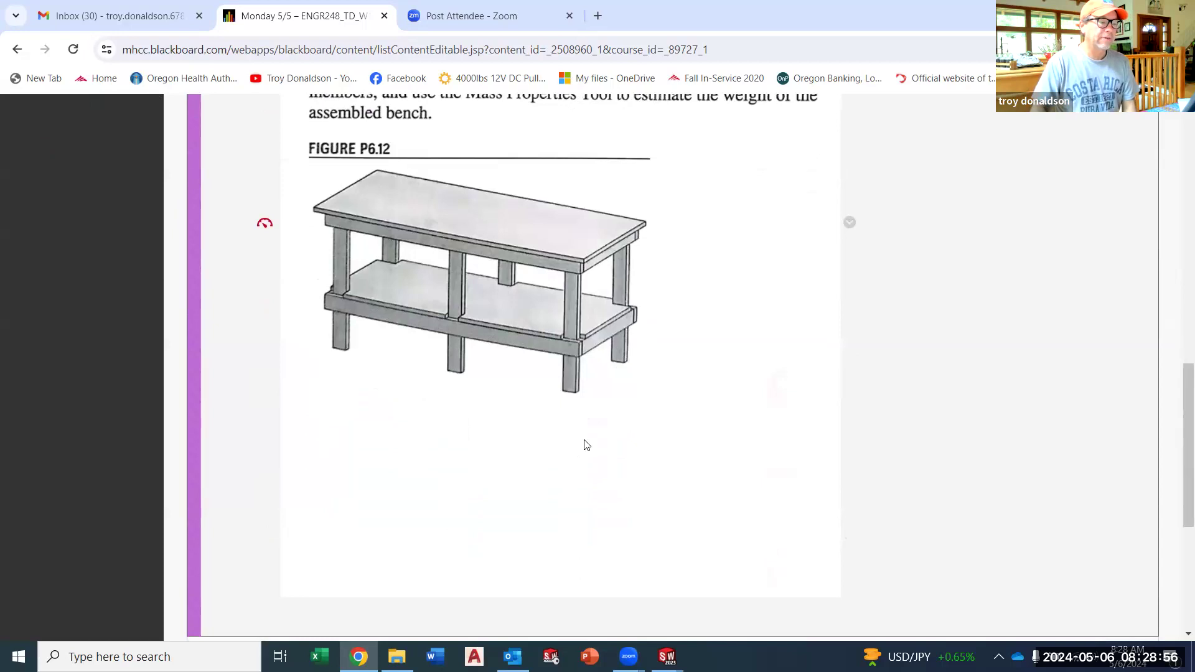
pyautogui.scroll(4, 586, 445)
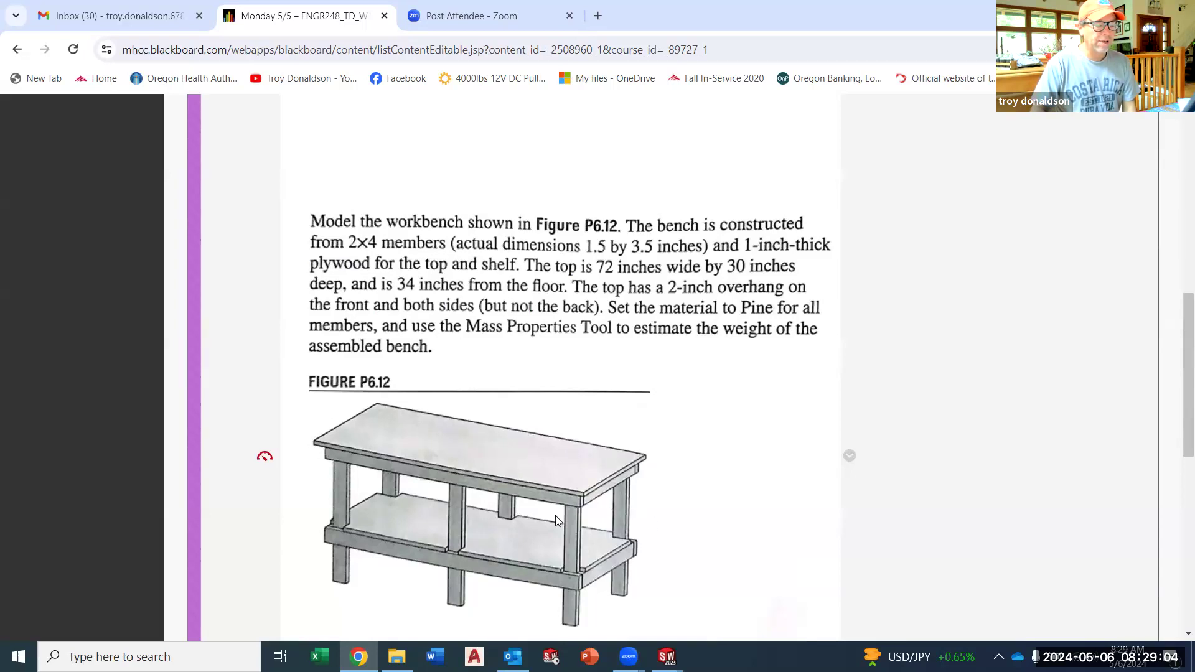
pyautogui.scroll(-3, 778, 473)
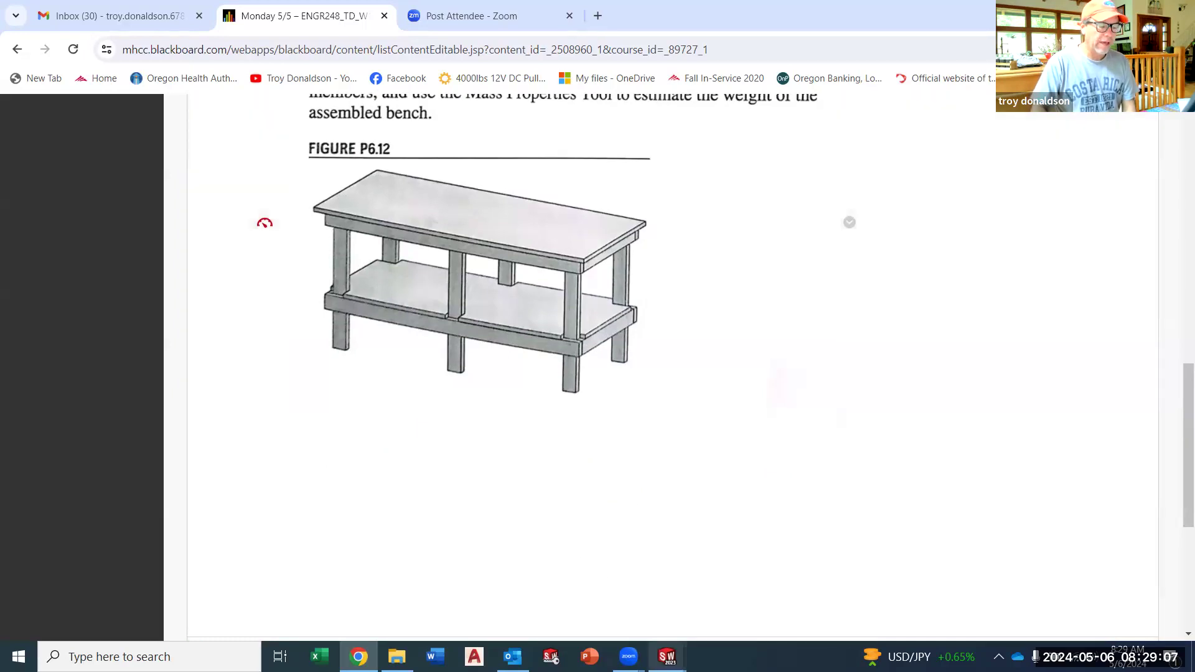
# Step: Switch to SOLIDWORKS, look at the 2x4x27 long part, and bring up the 2x4x72 long part
pyautogui.moveTo(667, 657)
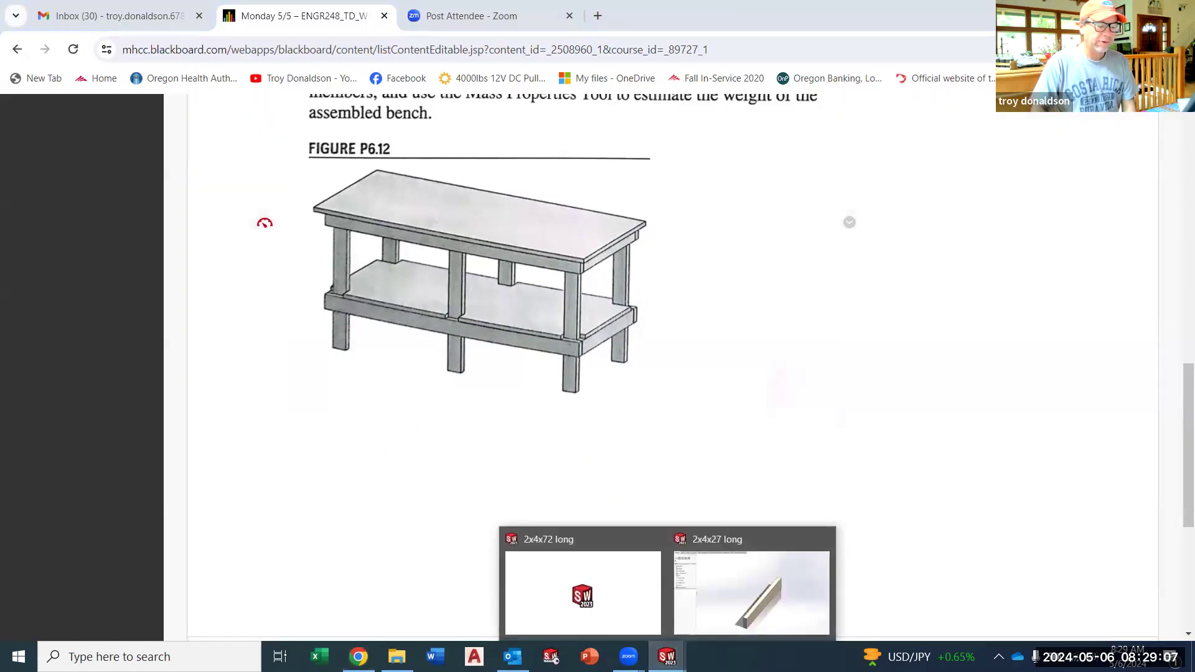
pyautogui.click(735, 590)
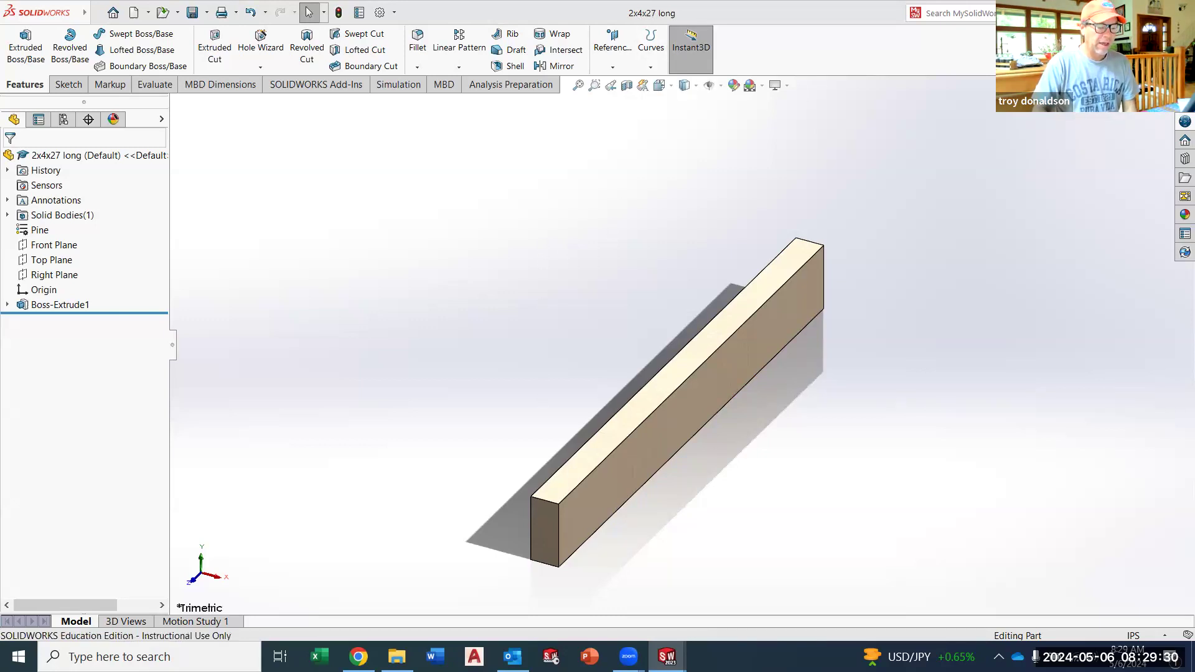
pyautogui.moveTo(642, 641)
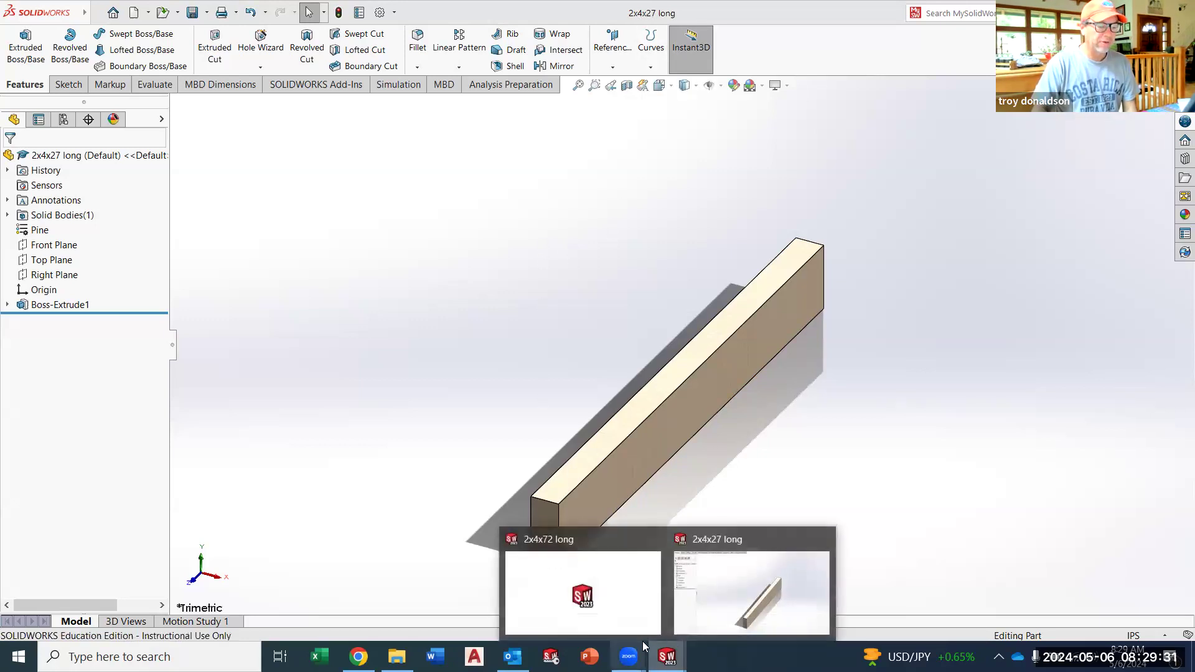
pyautogui.click(642, 602)
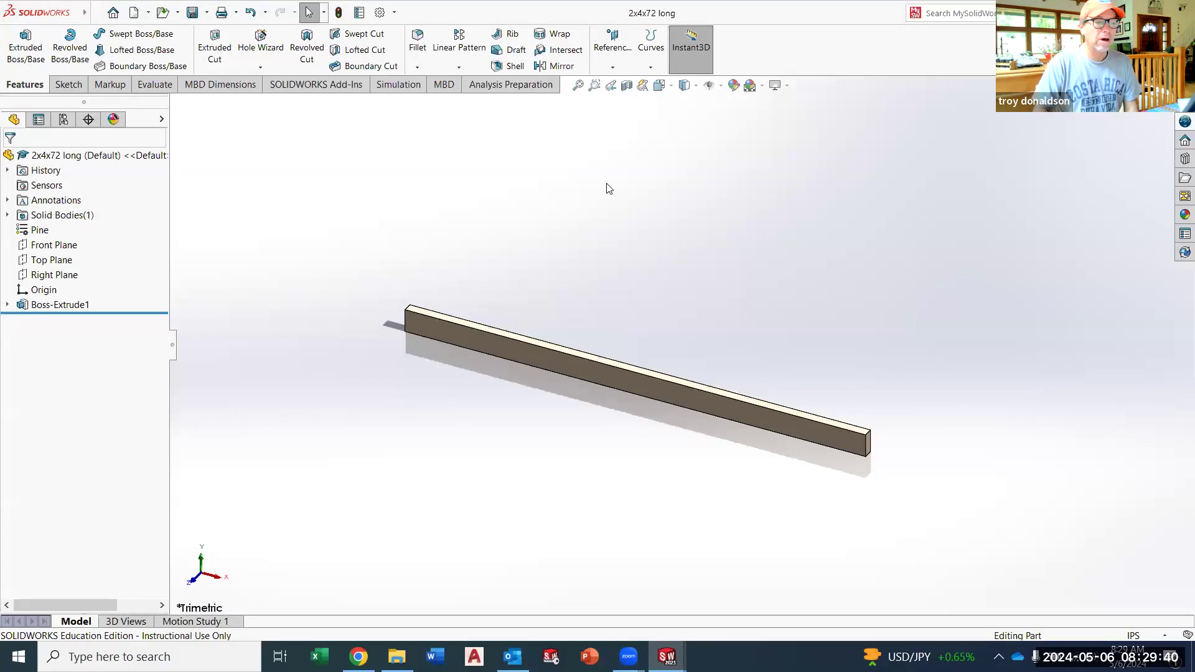
# Step: Make a new assembly from the 2x4x72 long part and place the board as its first component
pyautogui.moveTo(47, 15)
pyautogui.click(97, 14)
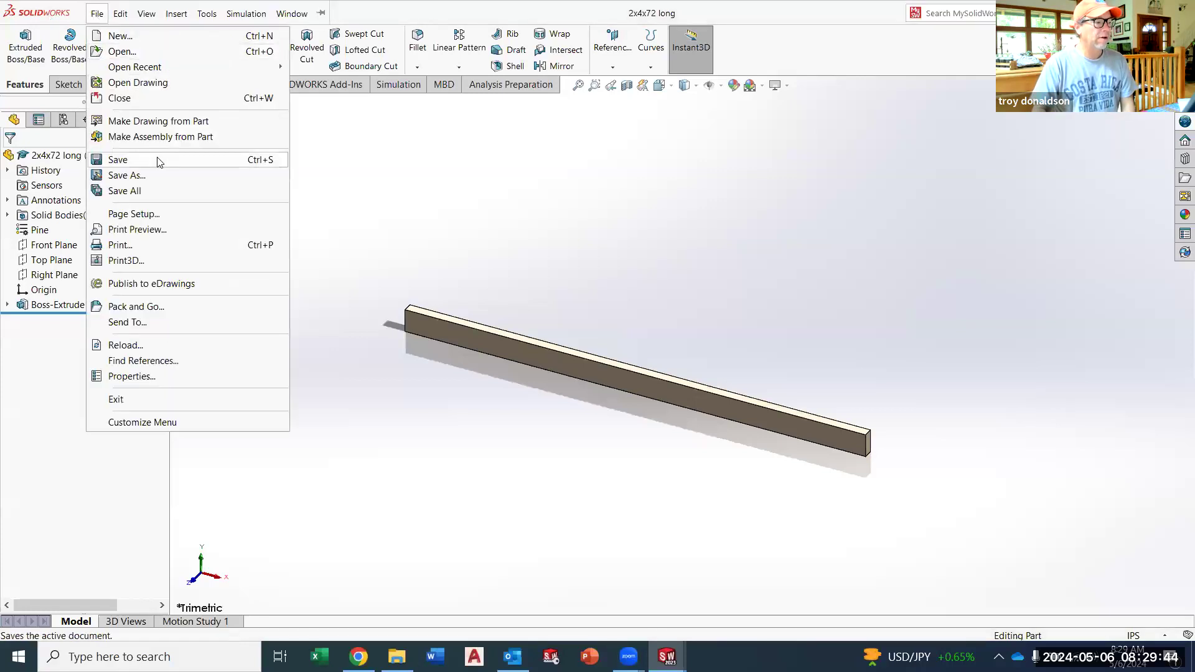
pyautogui.click(208, 138)
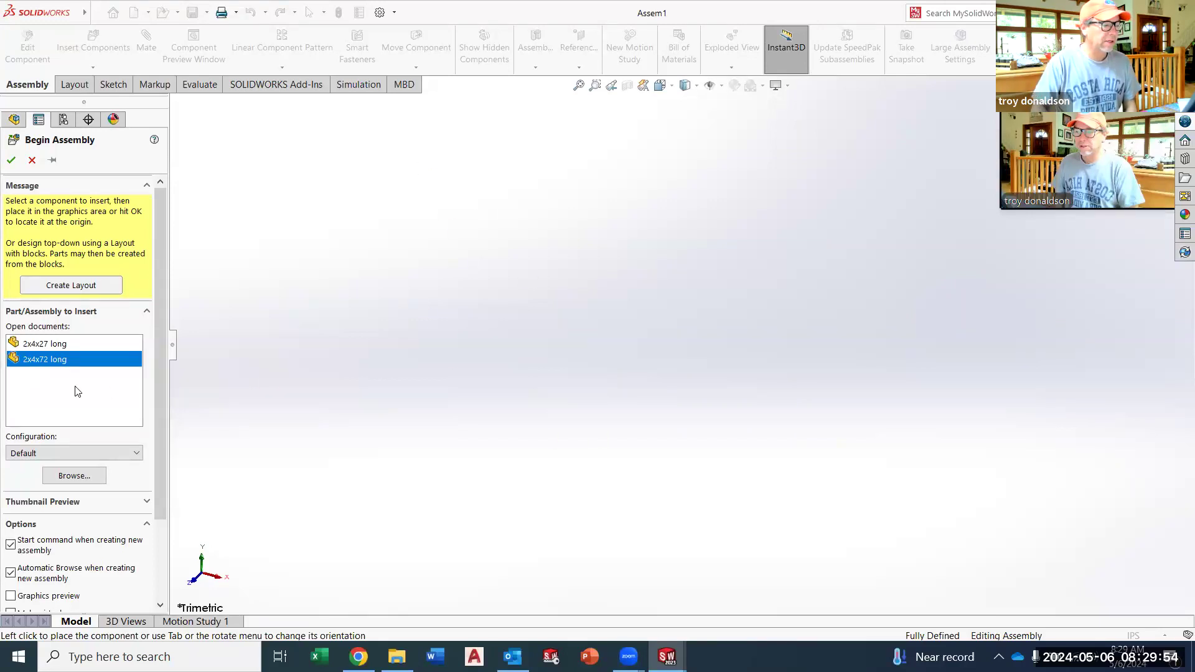
pyautogui.click(584, 315)
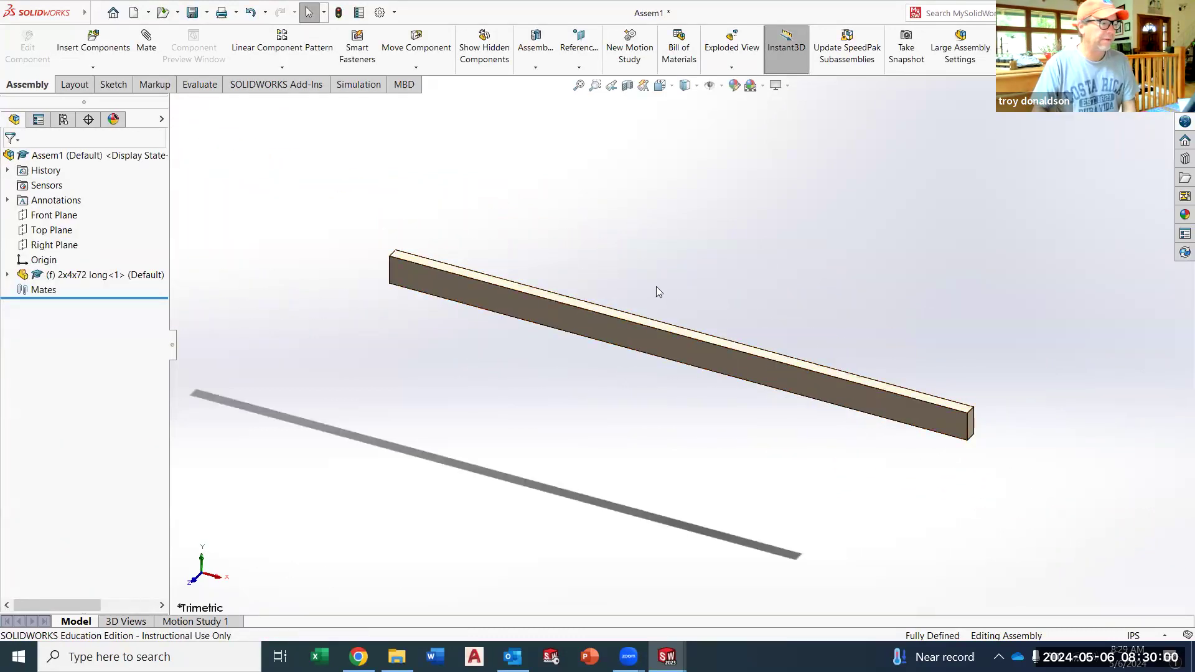
pyautogui.scroll(2, 679, 368)
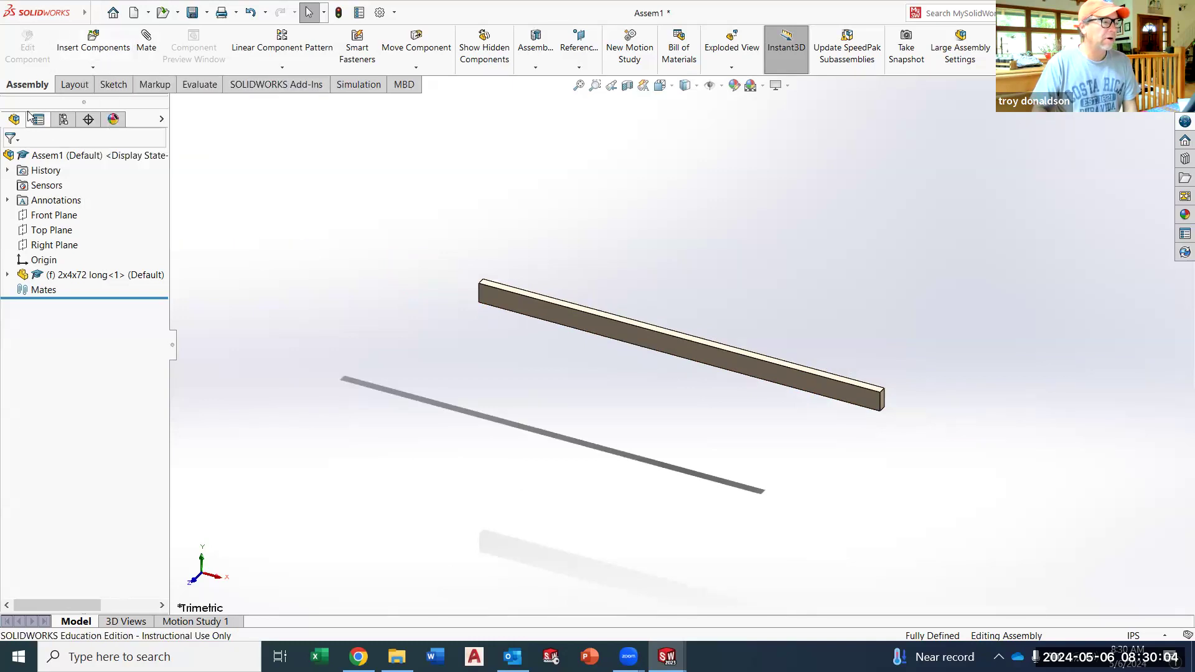
# Step: Save the assembly in the wk5 assembly lecture folder, named with the author's surname followed by "wk6 table assembly"
pyautogui.moveTo(19, 22)
pyautogui.click(97, 14)
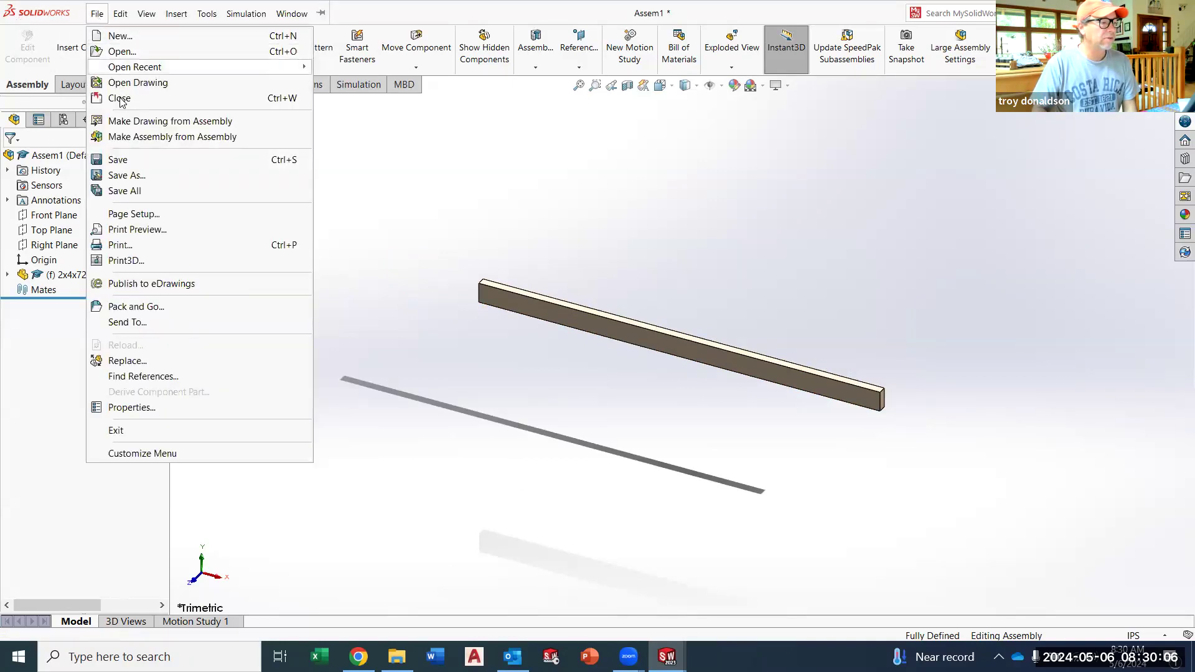
pyautogui.click(133, 175)
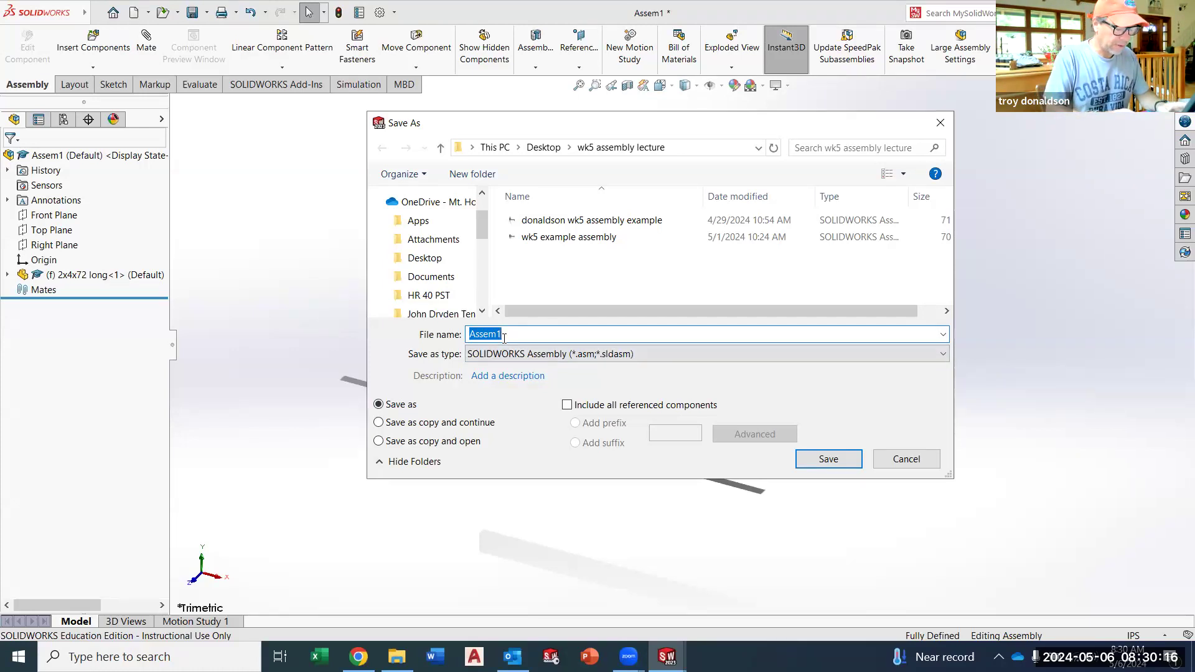
pyautogui.write('donaldson ')
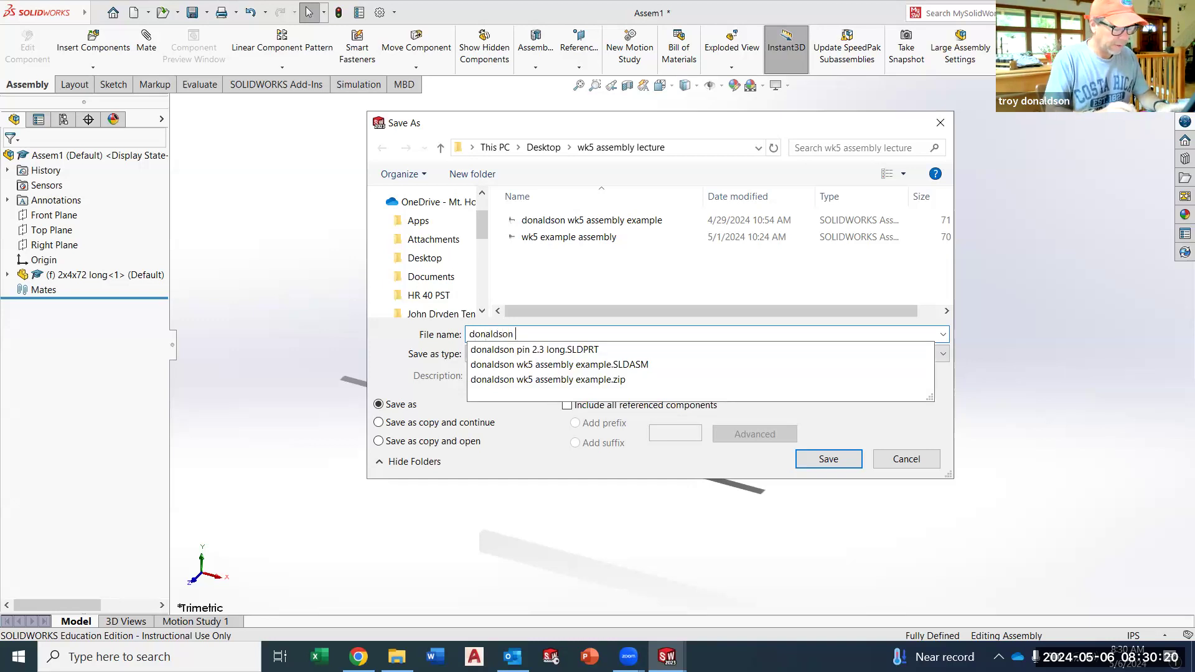
pyautogui.write('wk6')
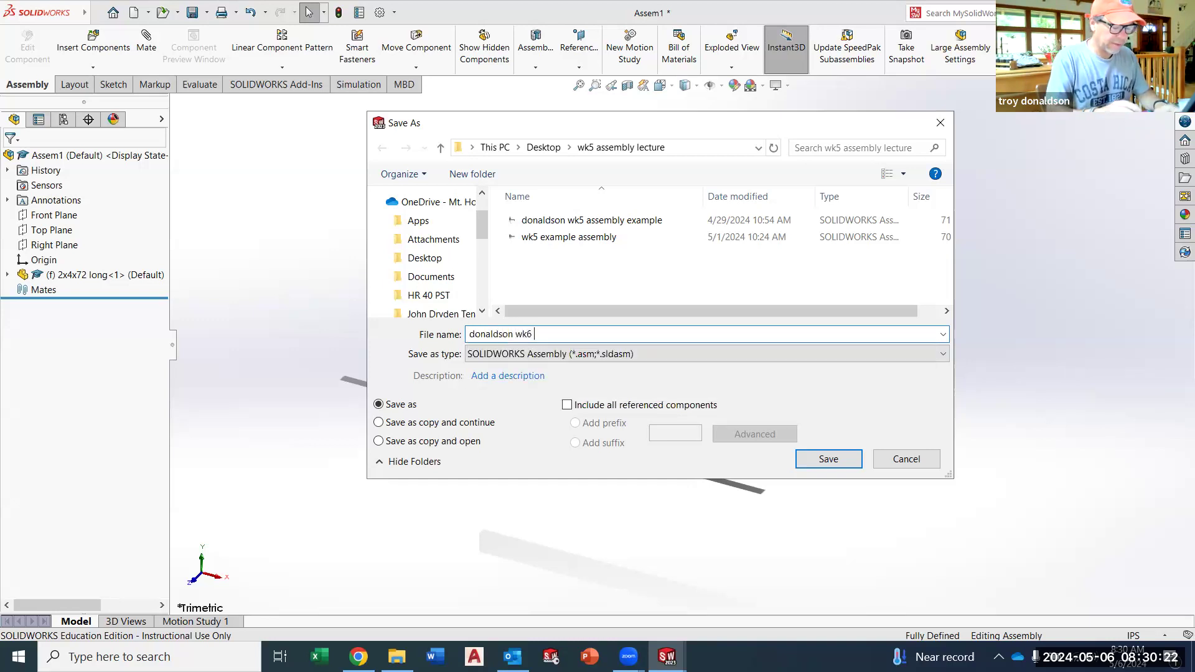
pyautogui.write(' table assembly')
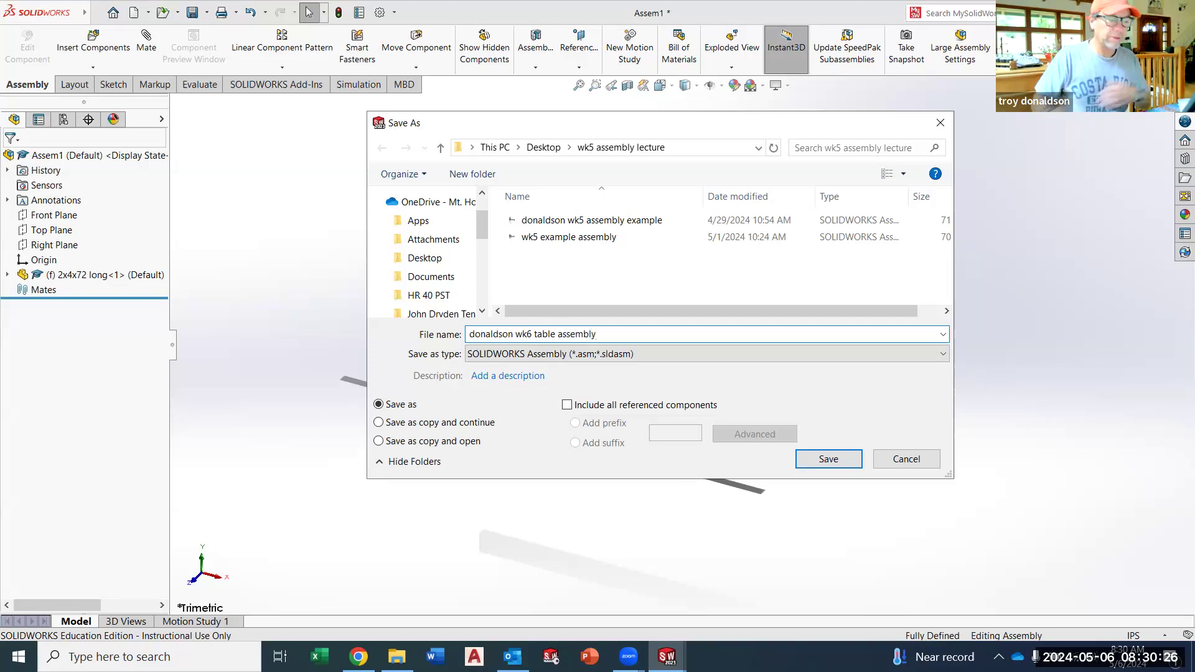
pyautogui.click(828, 459)
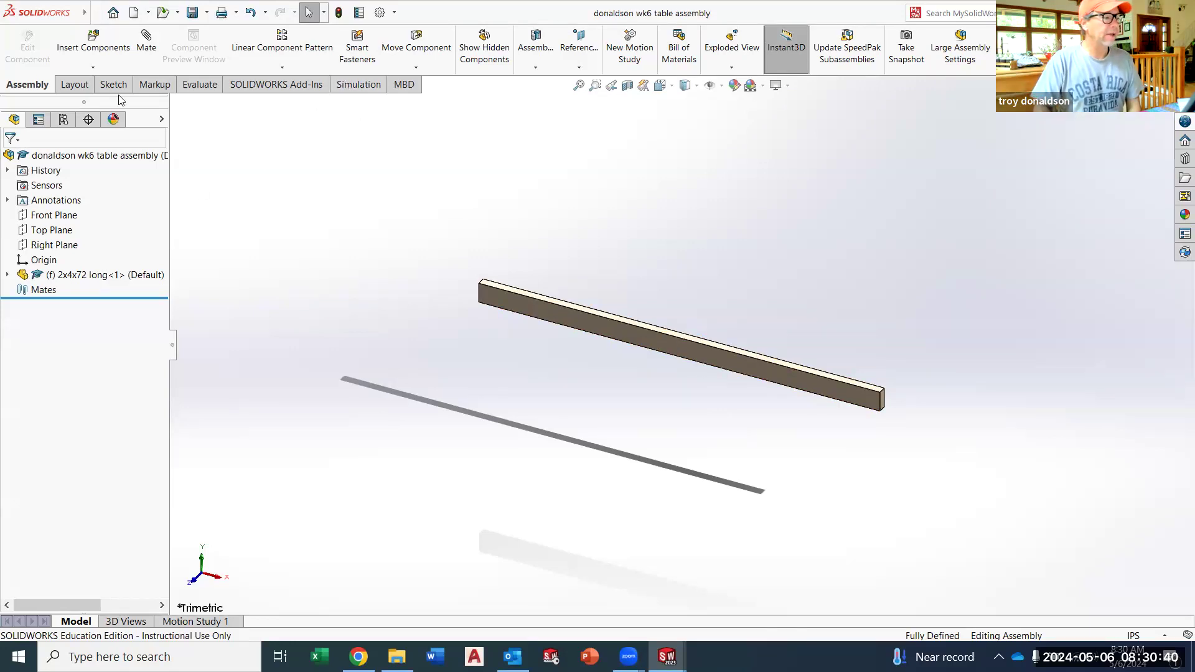
# Step: Insert the 2x4x27 long part into the assembly and position it in front of the 72-inch board
pyautogui.click(94, 49)
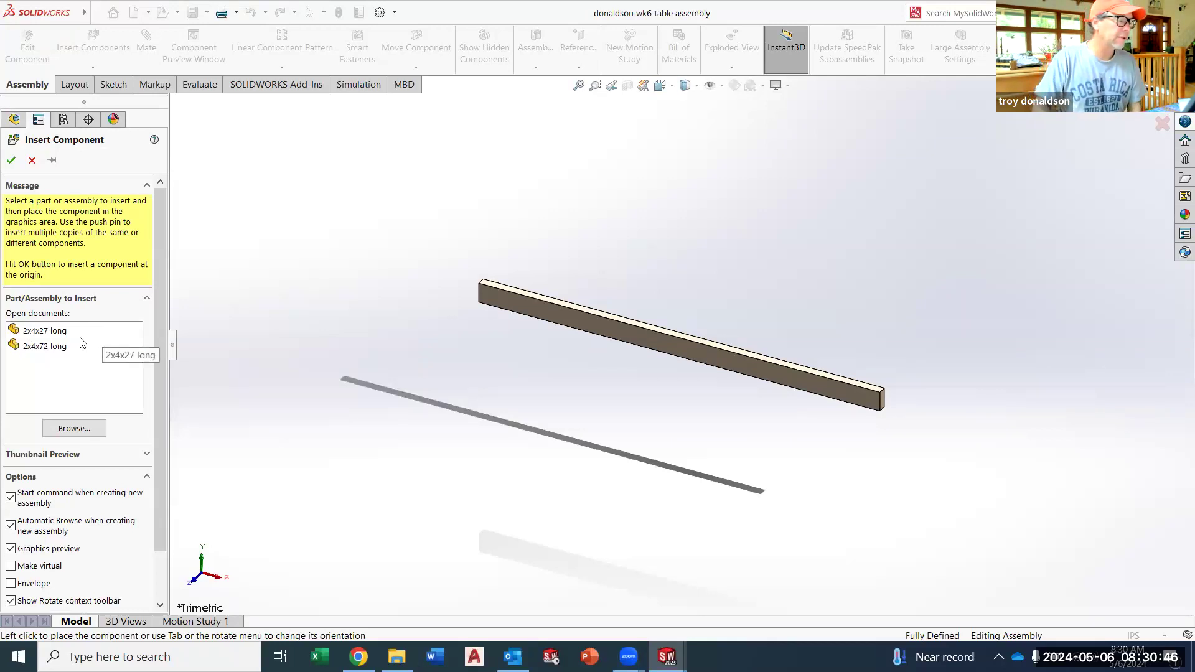
pyautogui.click(45, 332)
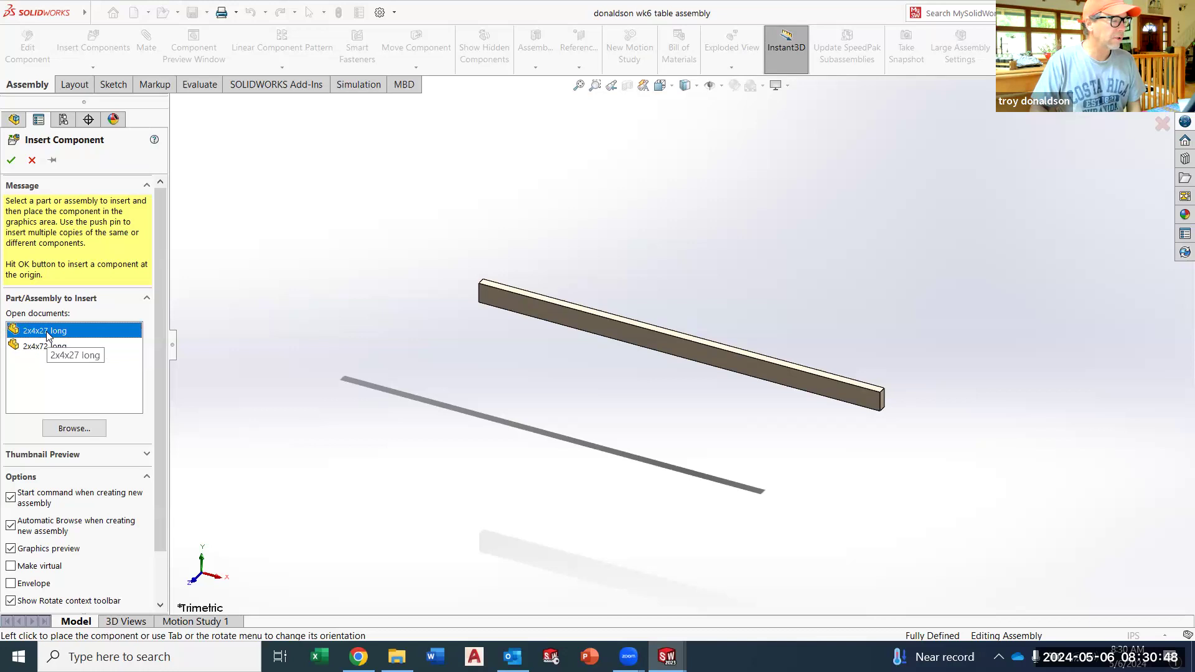
pyautogui.click(688, 430)
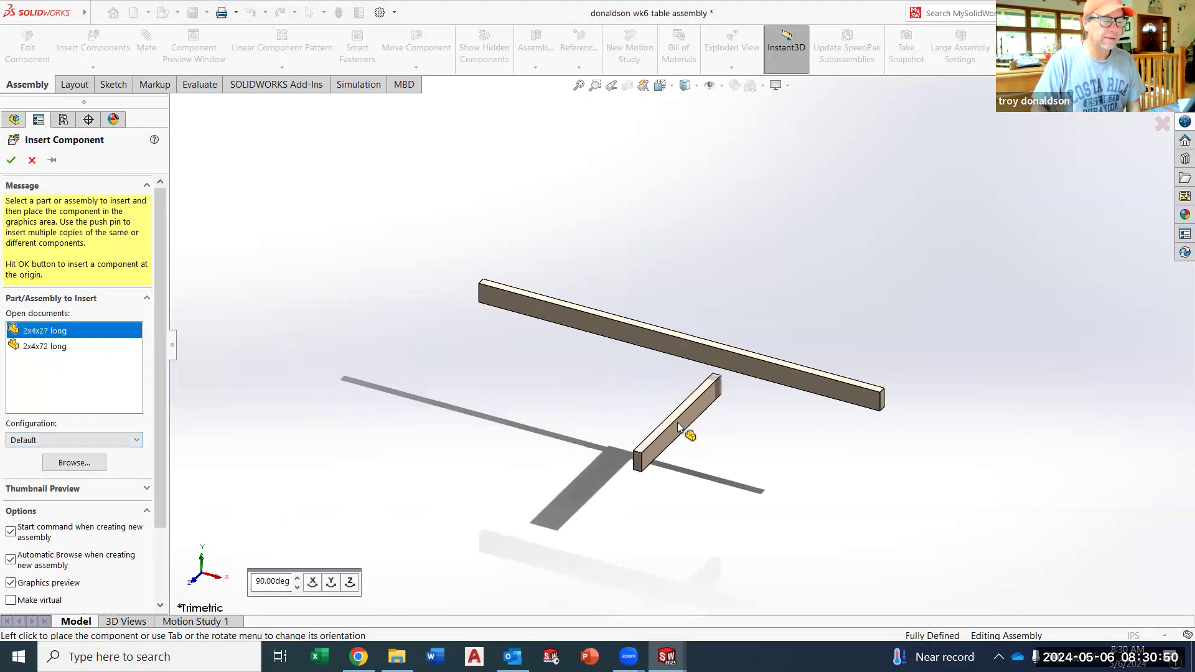
pyautogui.moveTo(797, 475); pyautogui.dragTo(752, 471, button='middle')
pyautogui.click(692, 419)
pyautogui.moveTo(766, 477); pyautogui.dragTo(714, 456)
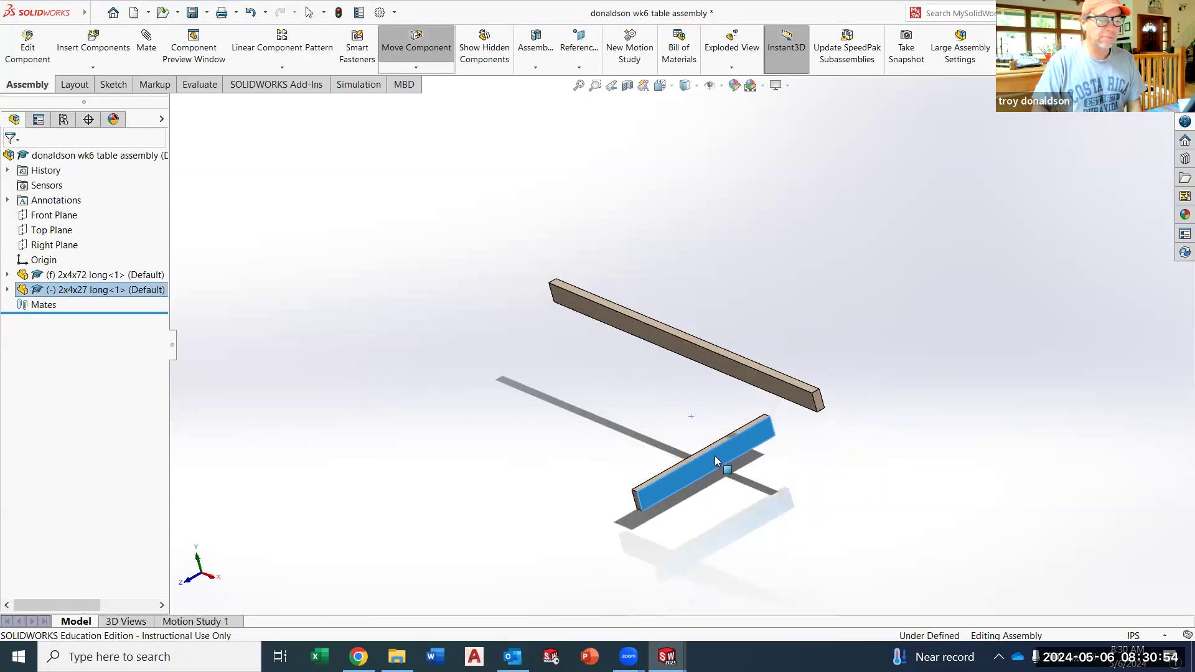
pyautogui.moveTo(715, 456); pyautogui.dragTo(857, 494, button='middle')
pyautogui.click(857, 493)
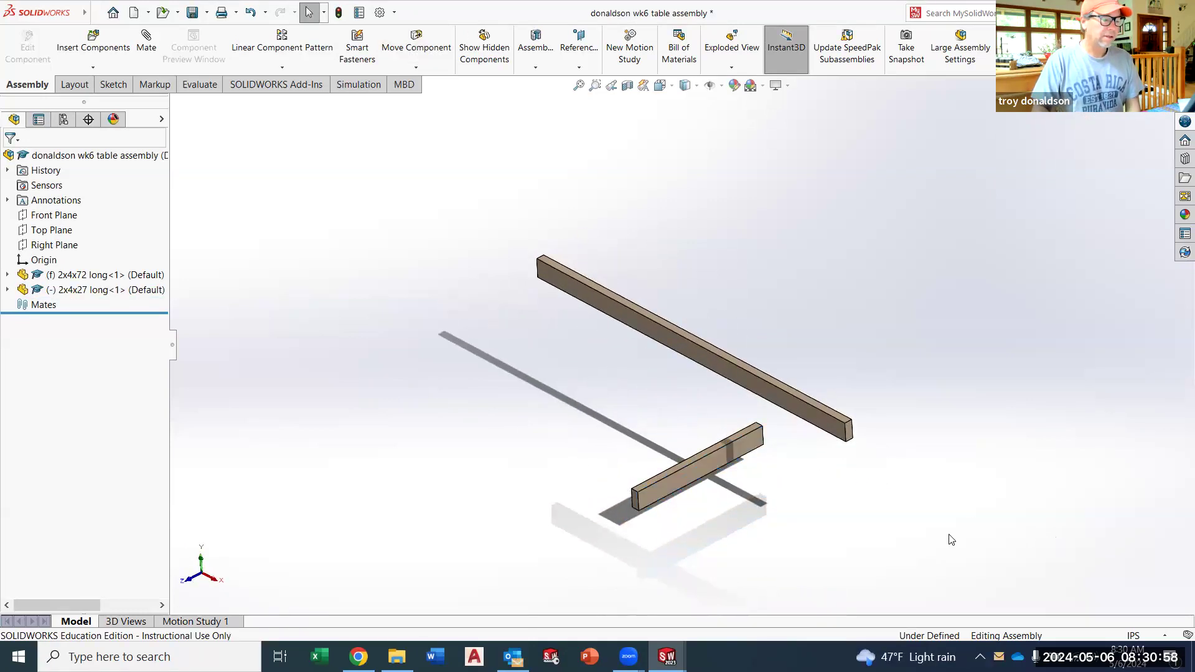
# Step: Check the workbench in Figure P6.12 in the browser, and return to the table assembly in SOLIDWORKS
pyautogui.click(359, 657)
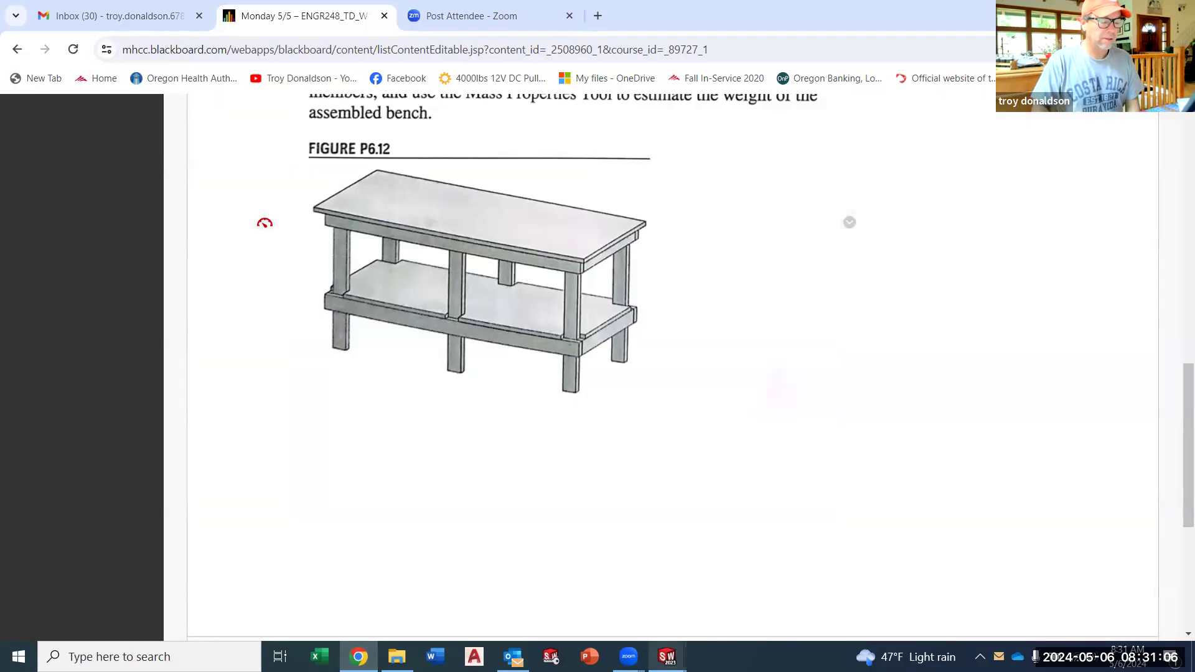
pyautogui.moveTo(667, 653)
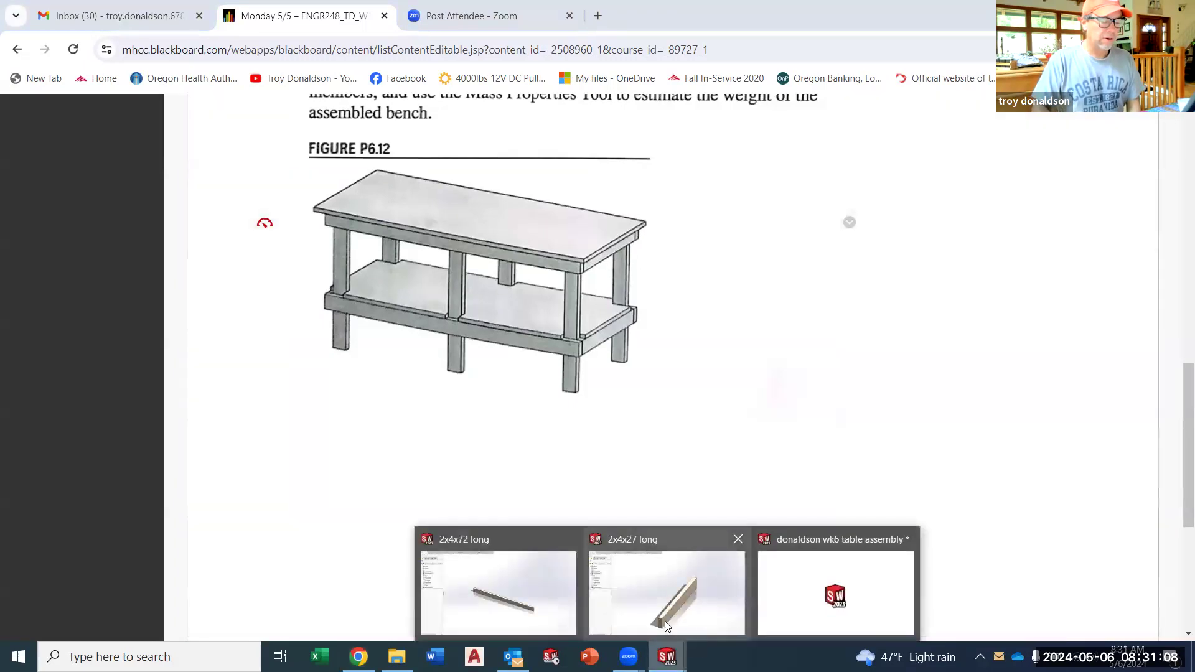
pyautogui.click(820, 616)
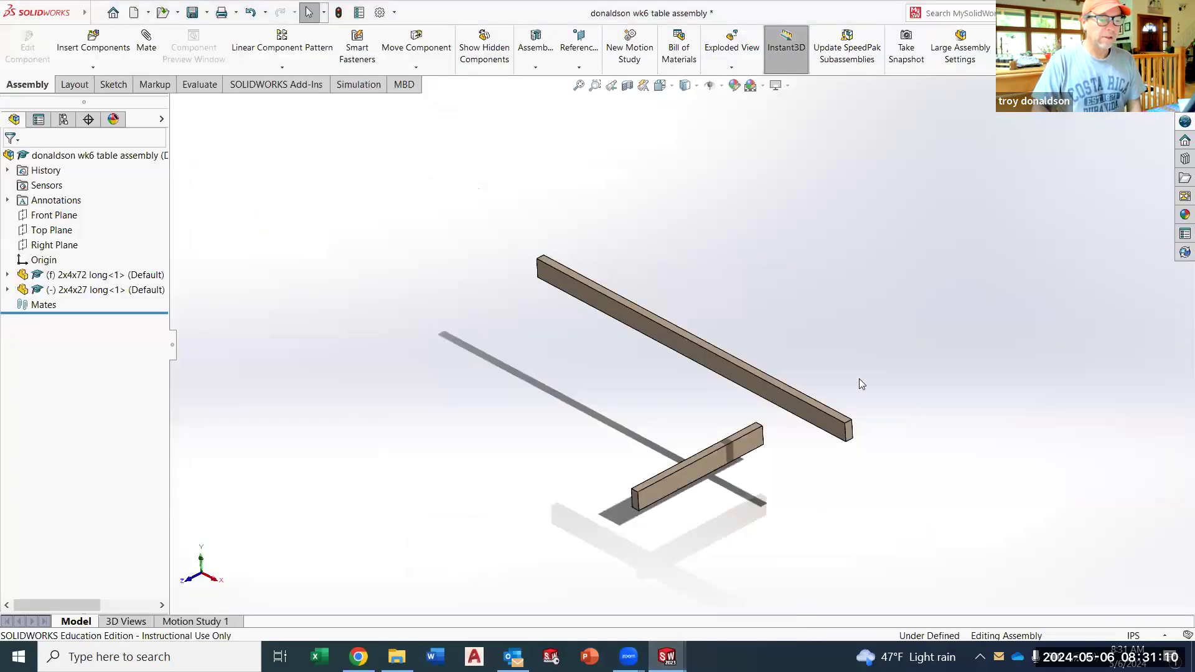
# Step: Mate a 3.5-inch end edge of the 27-inch board coincident with the 72-inch board's end edge, and move the shorter board to test its freedom
pyautogui.click(146, 43)
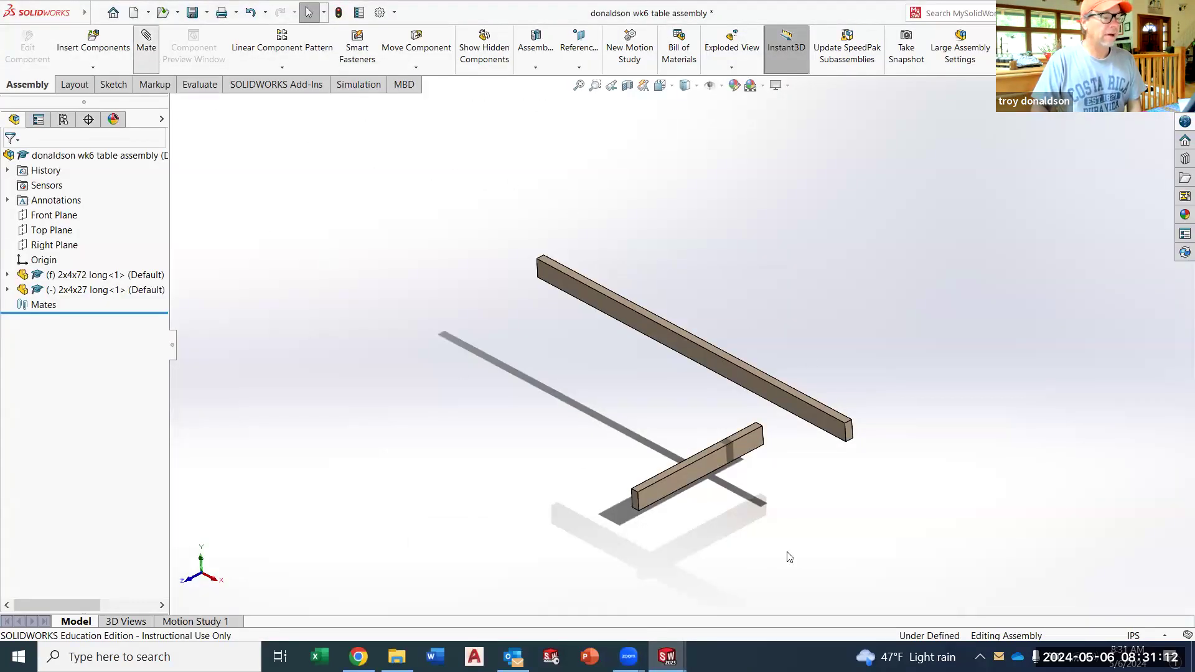
pyautogui.moveTo(797, 483); pyautogui.dragTo(684, 548, button='middle')
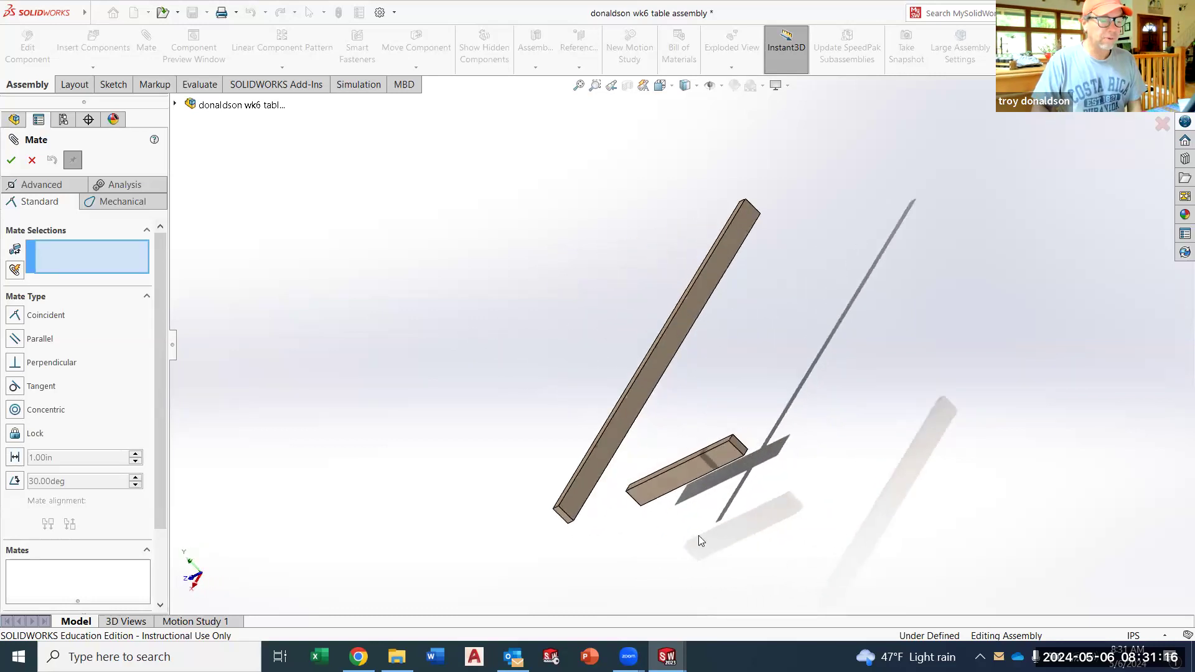
pyautogui.scroll(-2, 744, 429)
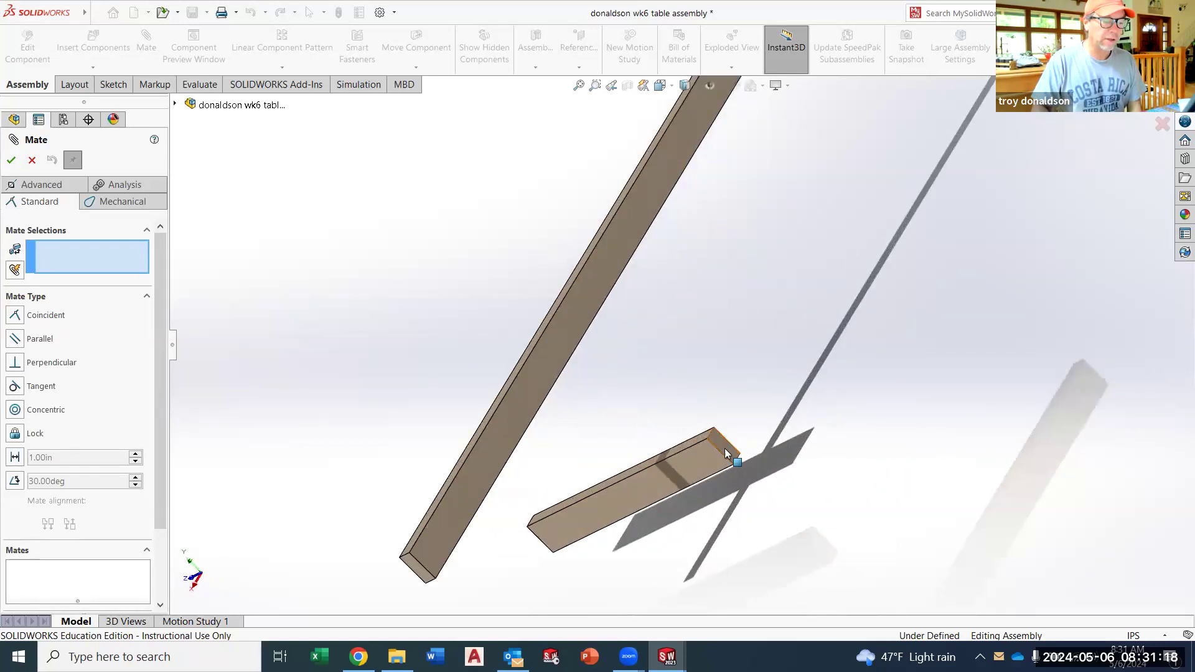
pyautogui.click(725, 457)
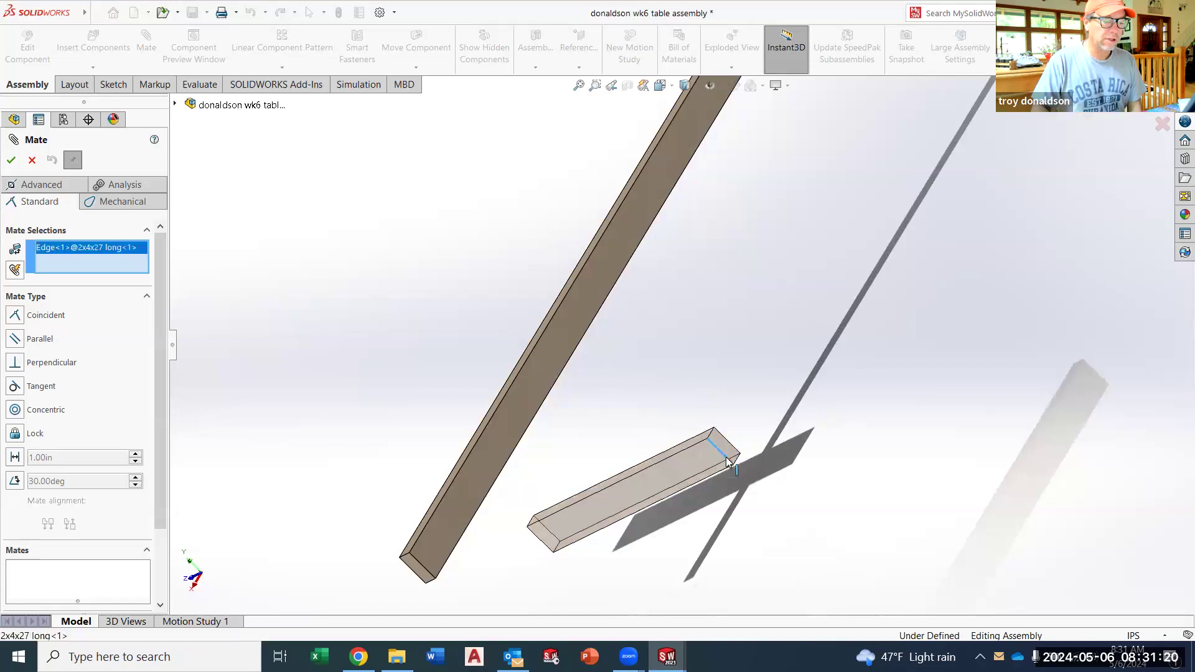
pyautogui.moveTo(734, 532); pyautogui.dragTo(839, 363, button='middle')
pyautogui.click(839, 339)
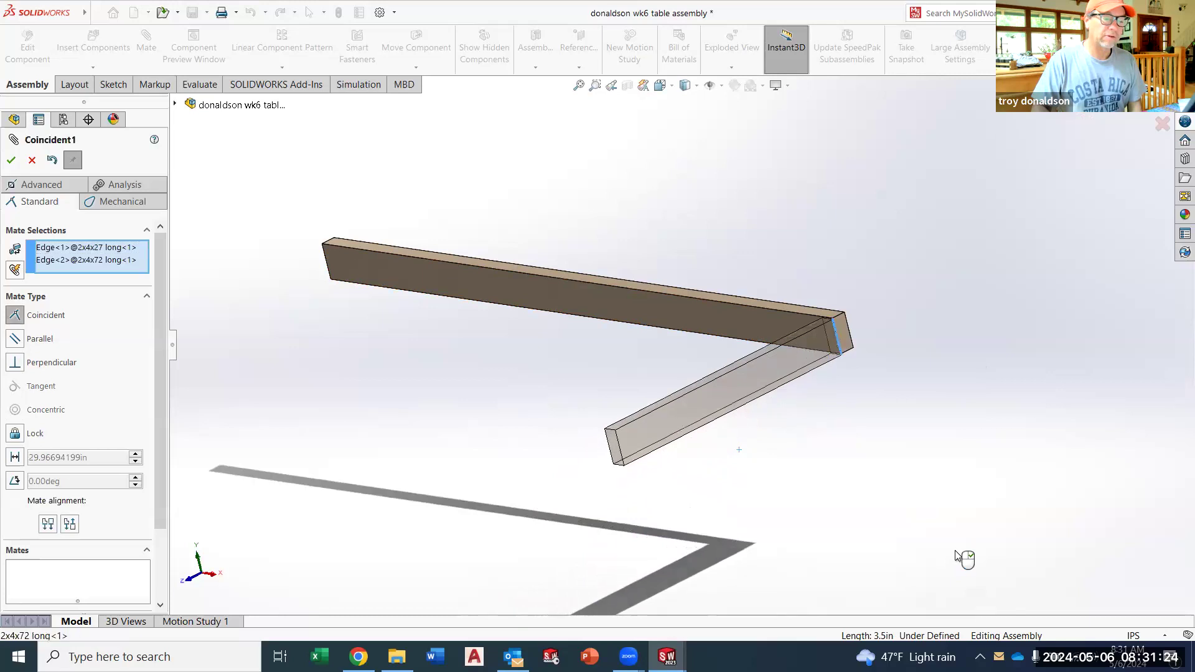
pyautogui.press('Return')
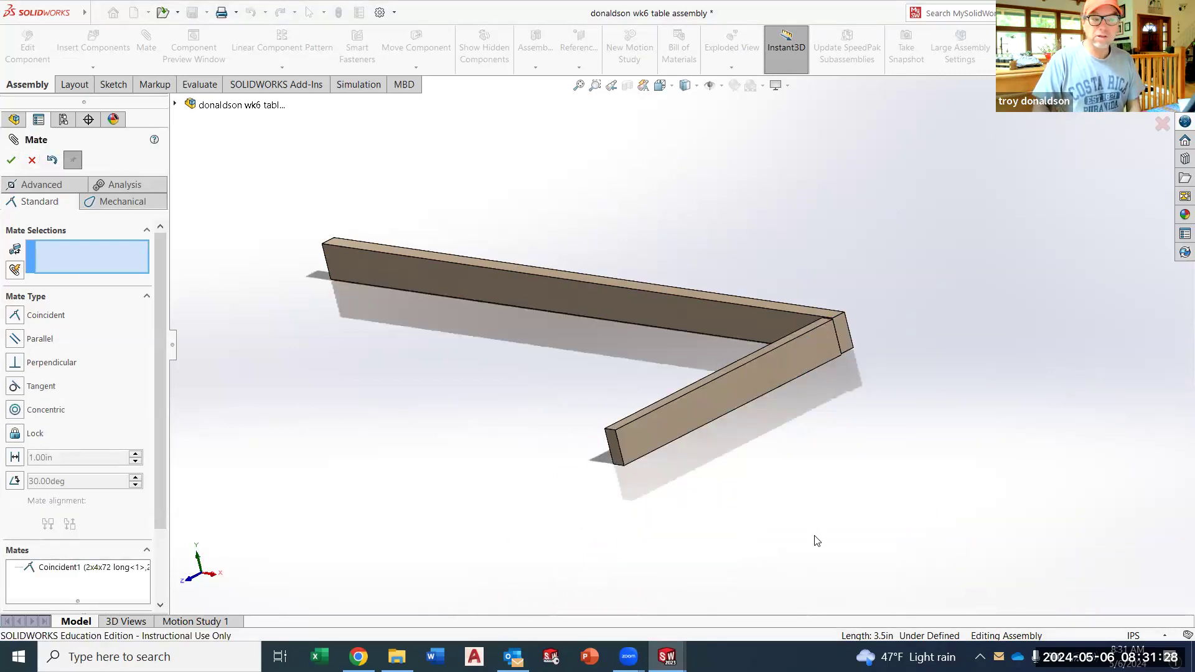
pyautogui.moveTo(771, 409); pyautogui.dragTo(803, 435)
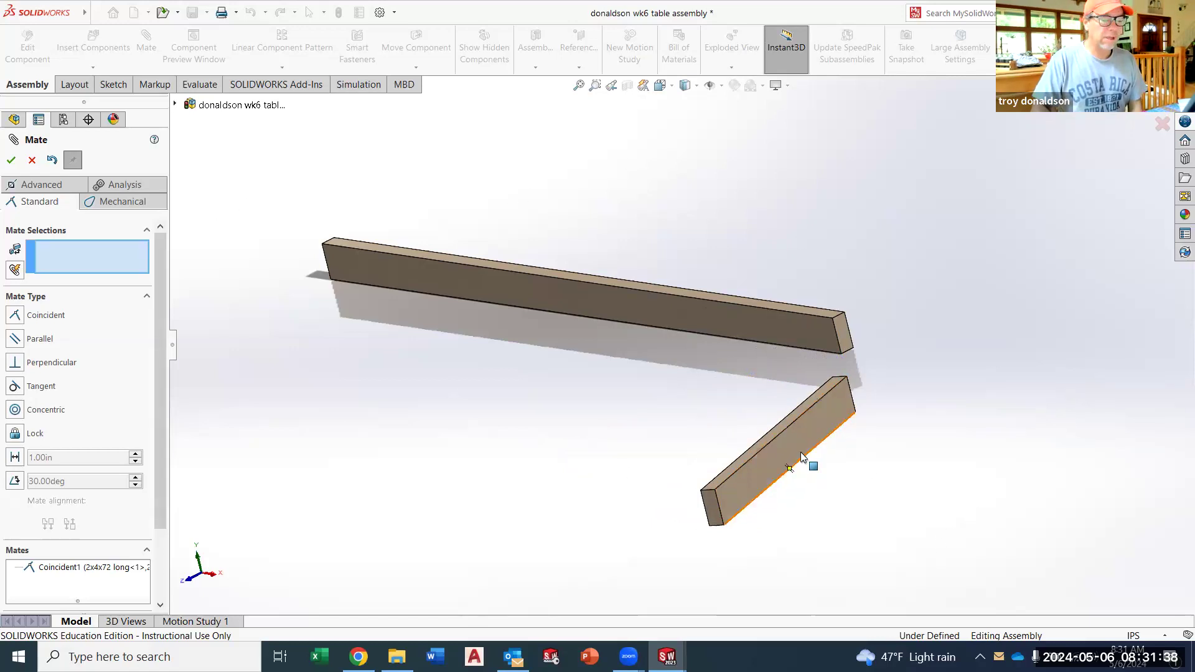
# Step: Mate the 27-inch board's outer long face coincident with the 72-inch board's end face, and make the two boards' top faces coincident
pyautogui.click(735, 501)
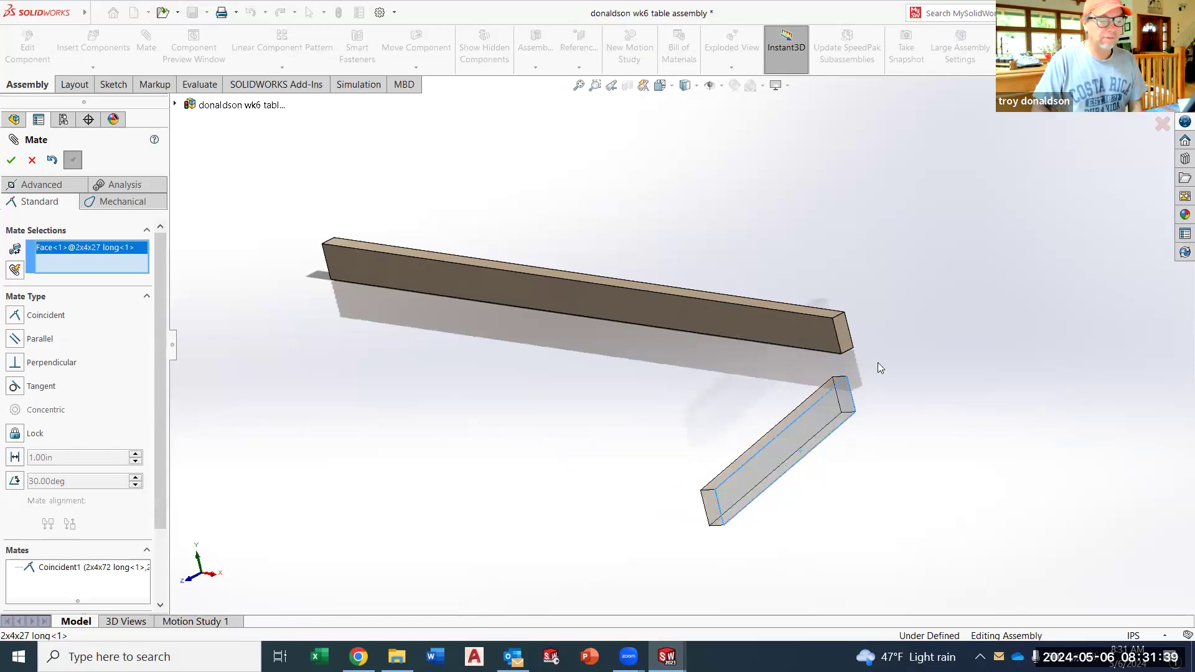
pyautogui.click(845, 341)
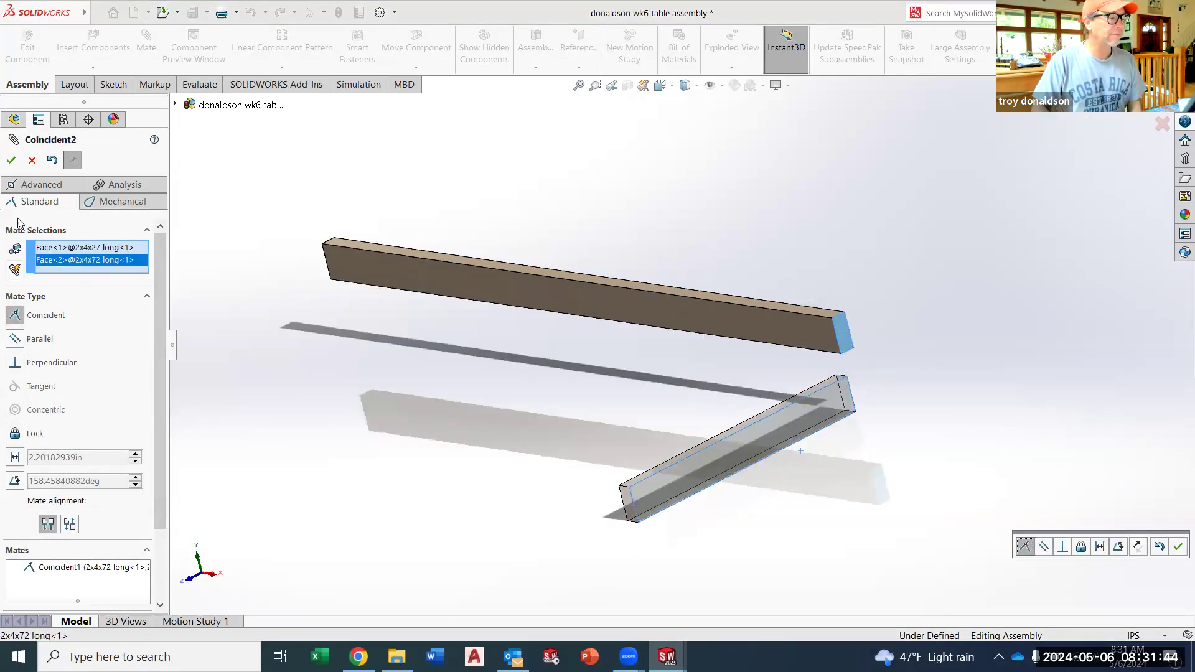
pyautogui.click(11, 160)
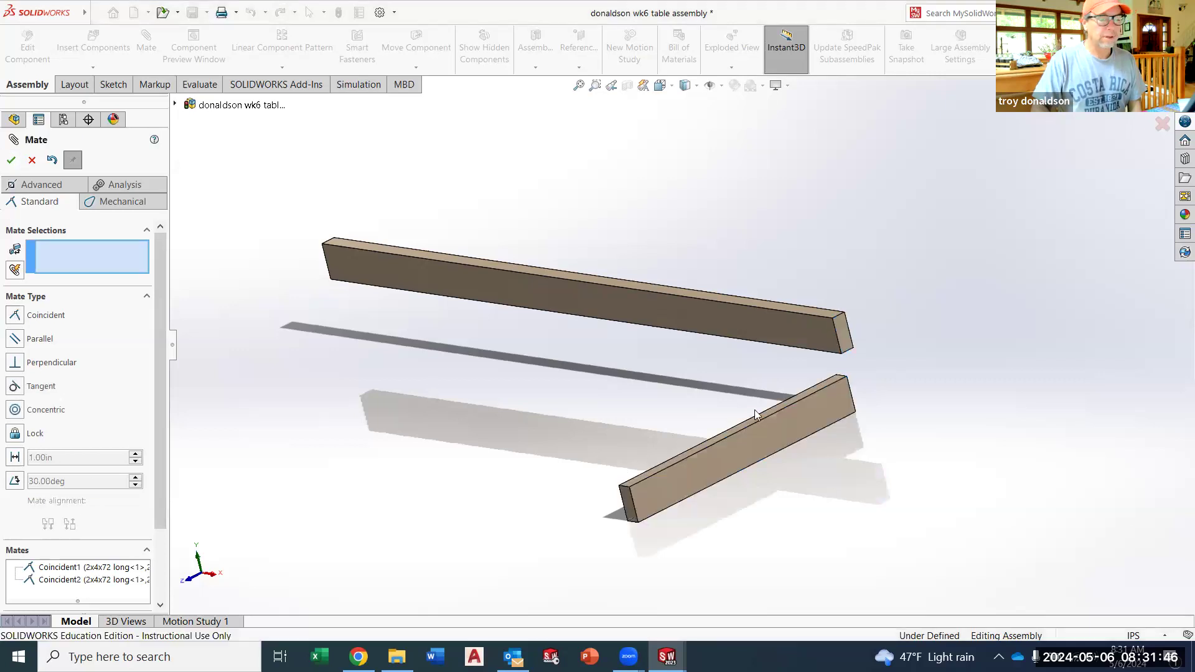
pyautogui.click(795, 307)
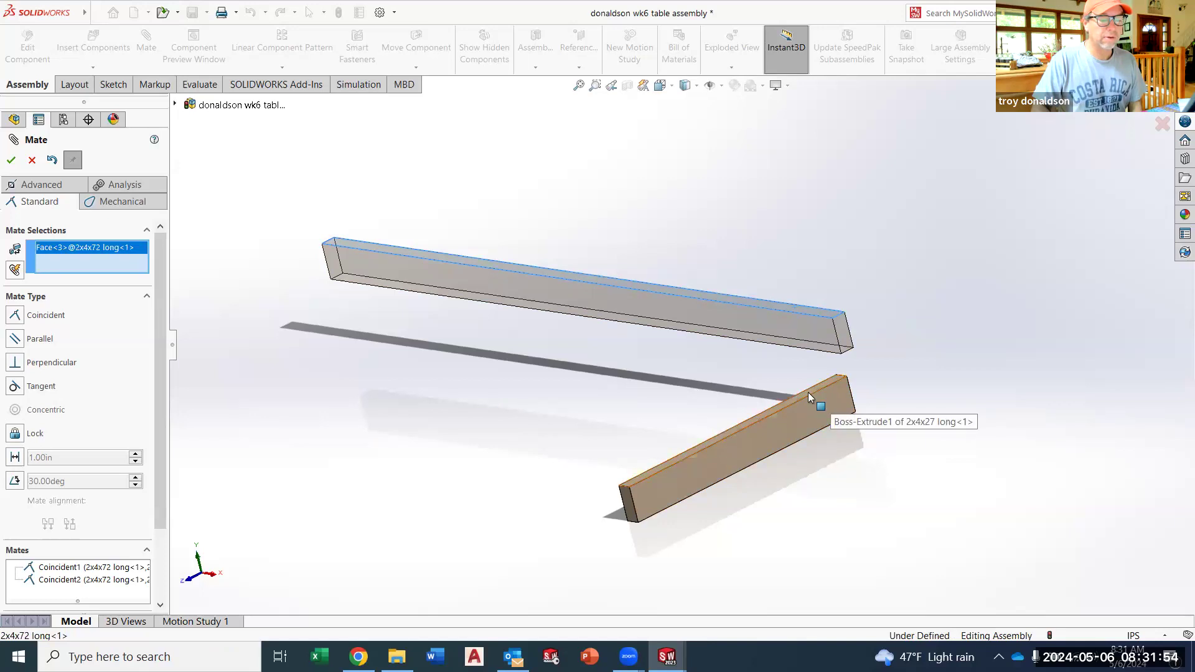
pyautogui.click(809, 394)
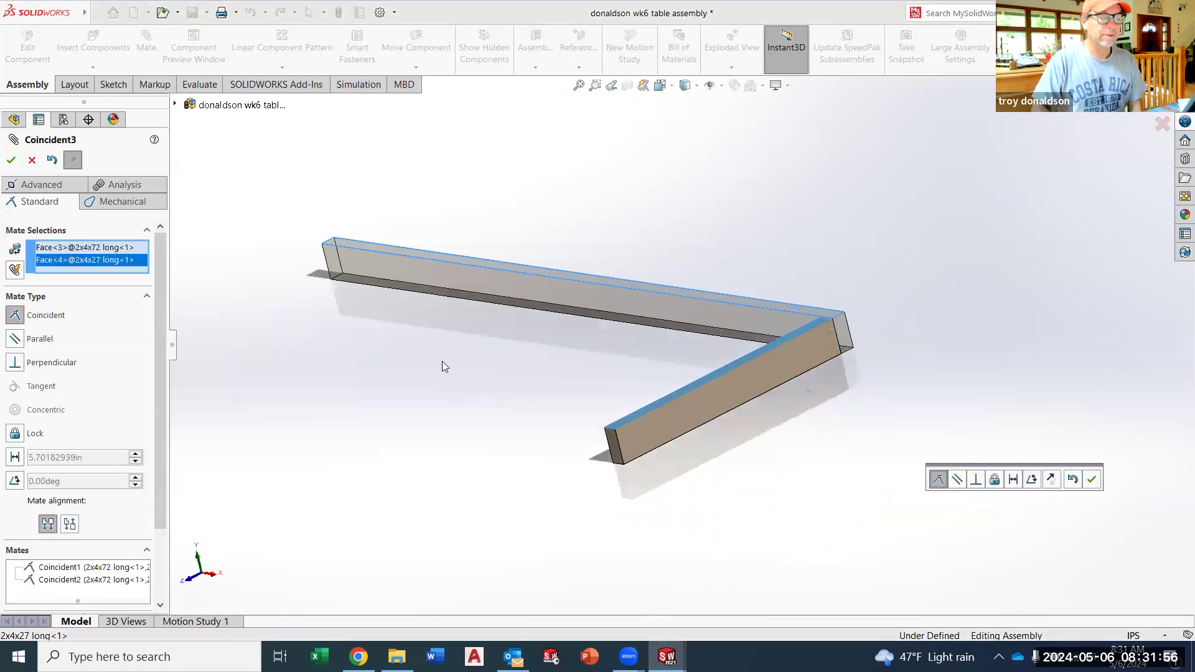
pyautogui.click(11, 160)
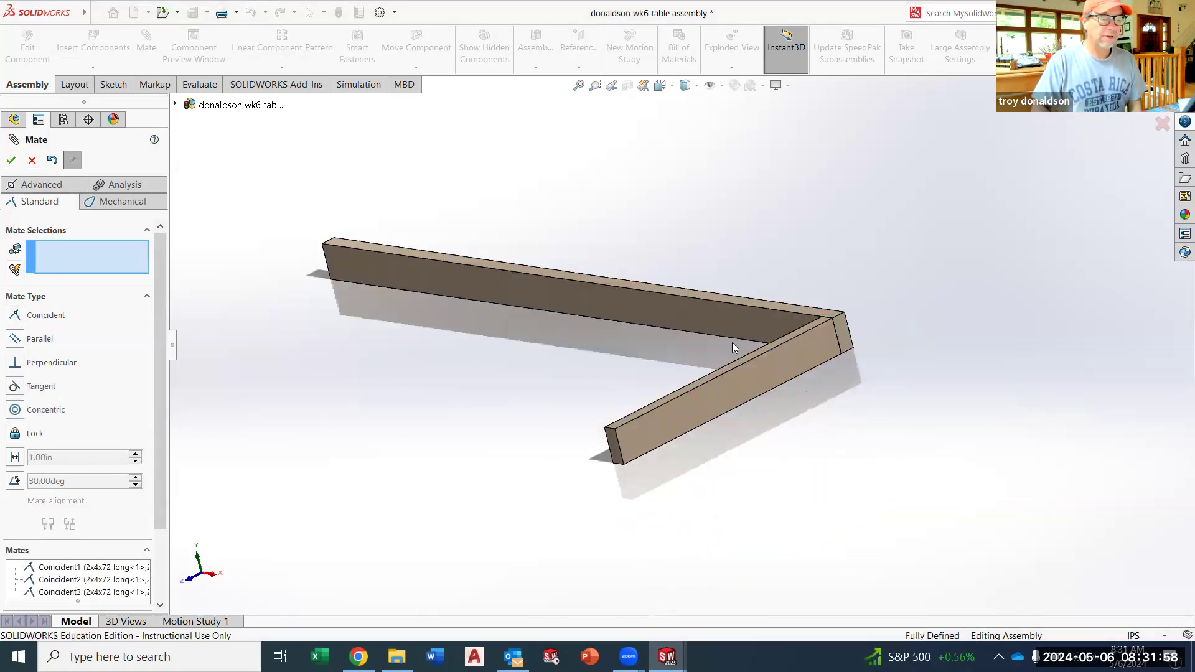
pyautogui.scroll(-2, 753, 344)
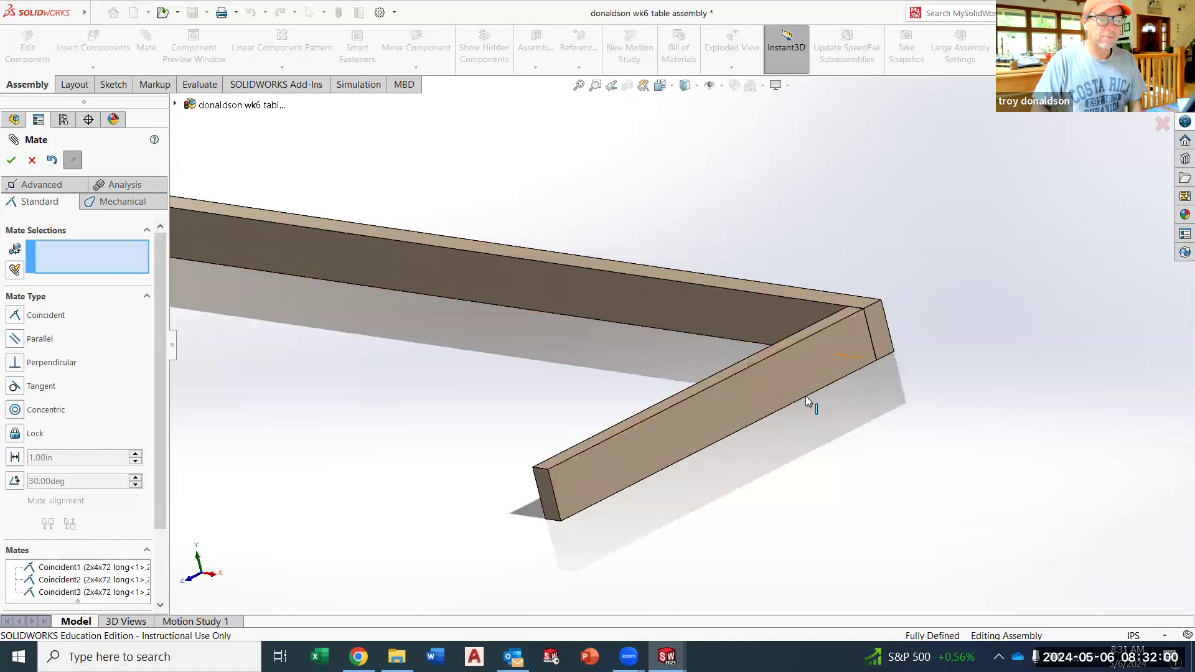
pyautogui.scroll(2, 711, 414)
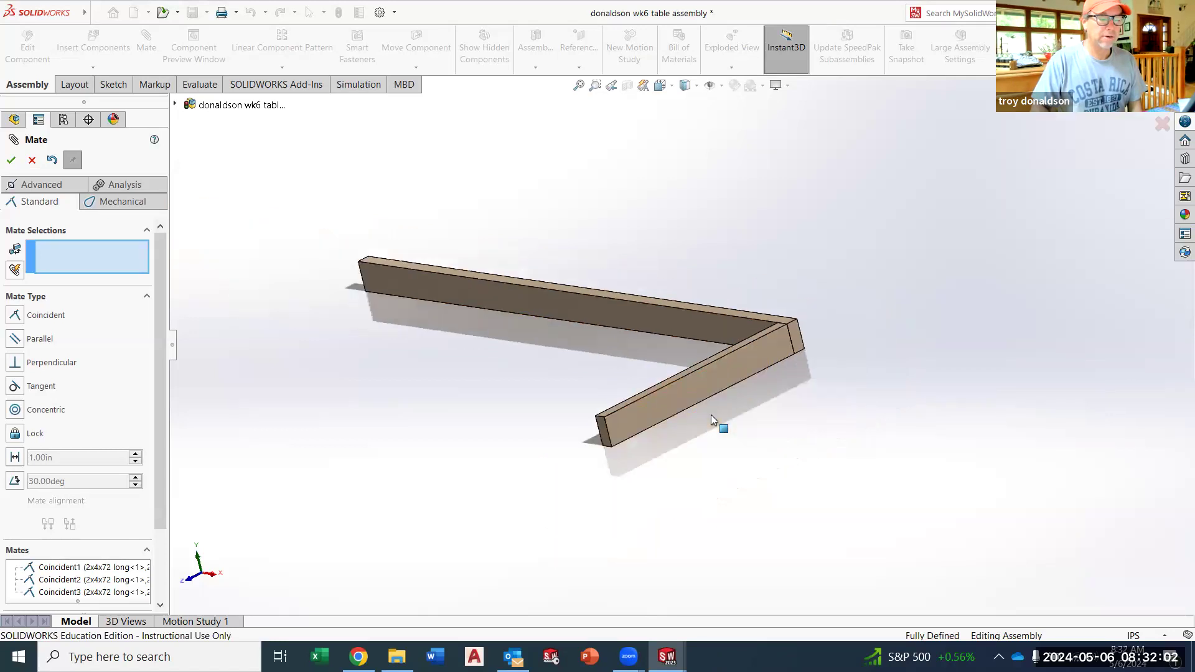
pyautogui.moveTo(490, 336); pyautogui.dragTo(617, 414, button='middle')
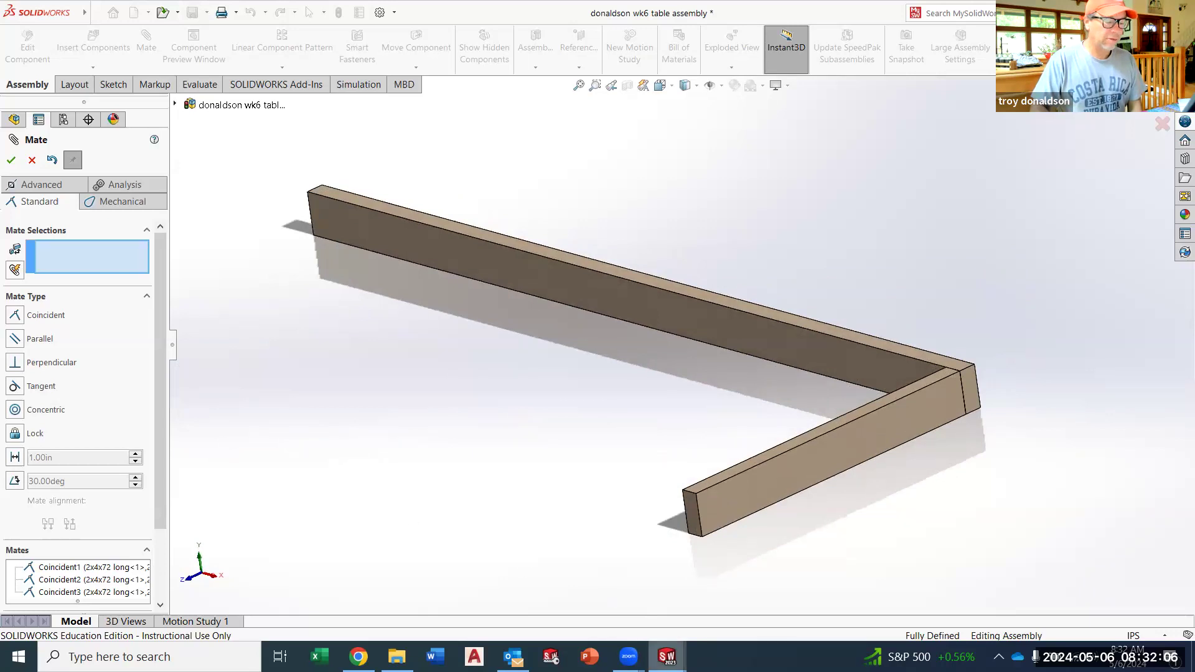
# Step: Compare the two joined boards with the workbench in Figure P6.12 in the browser, and return to the table assembly in SOLIDWORKS
pyautogui.click(359, 657)
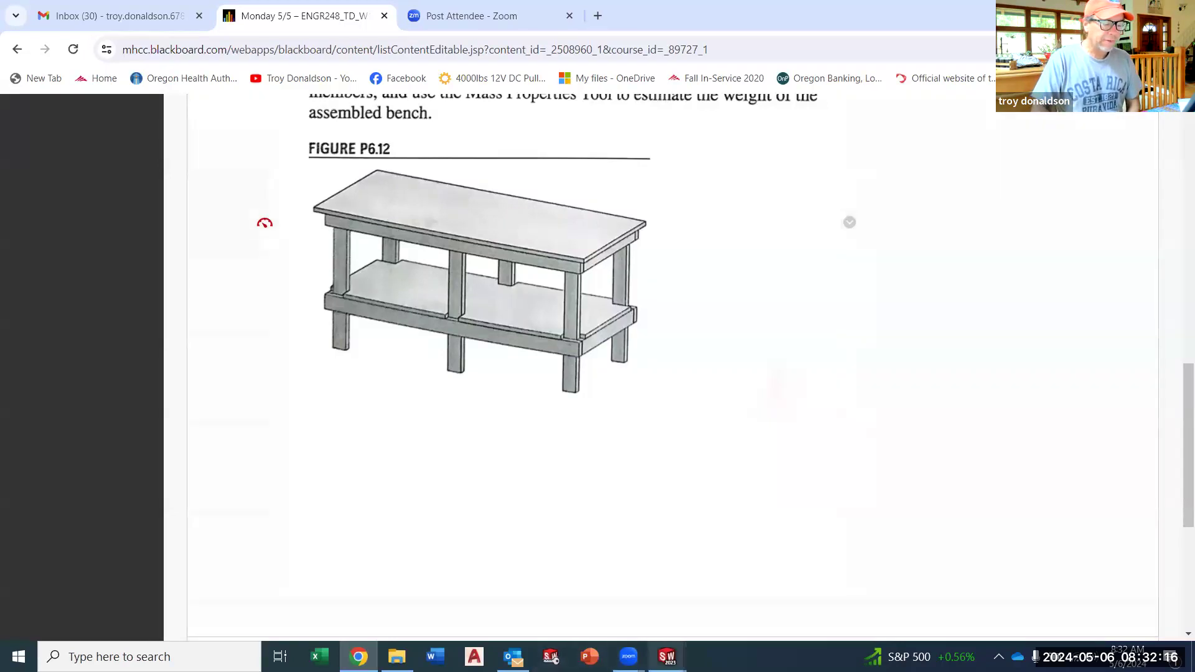
pyautogui.moveTo(666, 657)
pyautogui.click(812, 607)
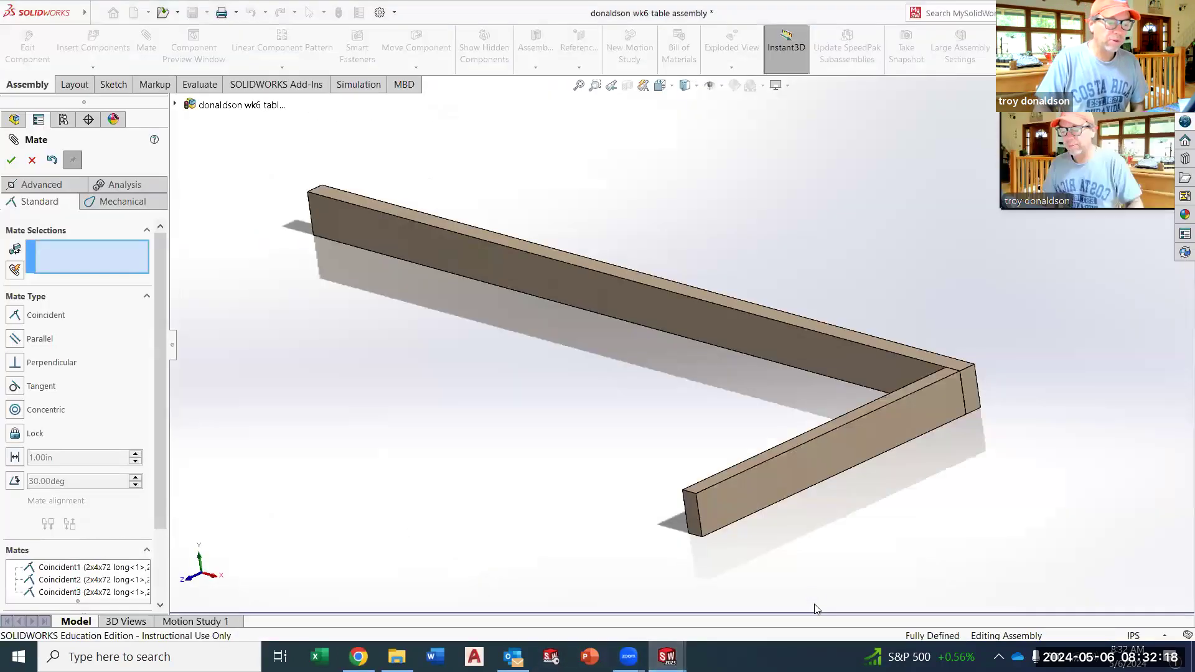
pyautogui.click(12, 160)
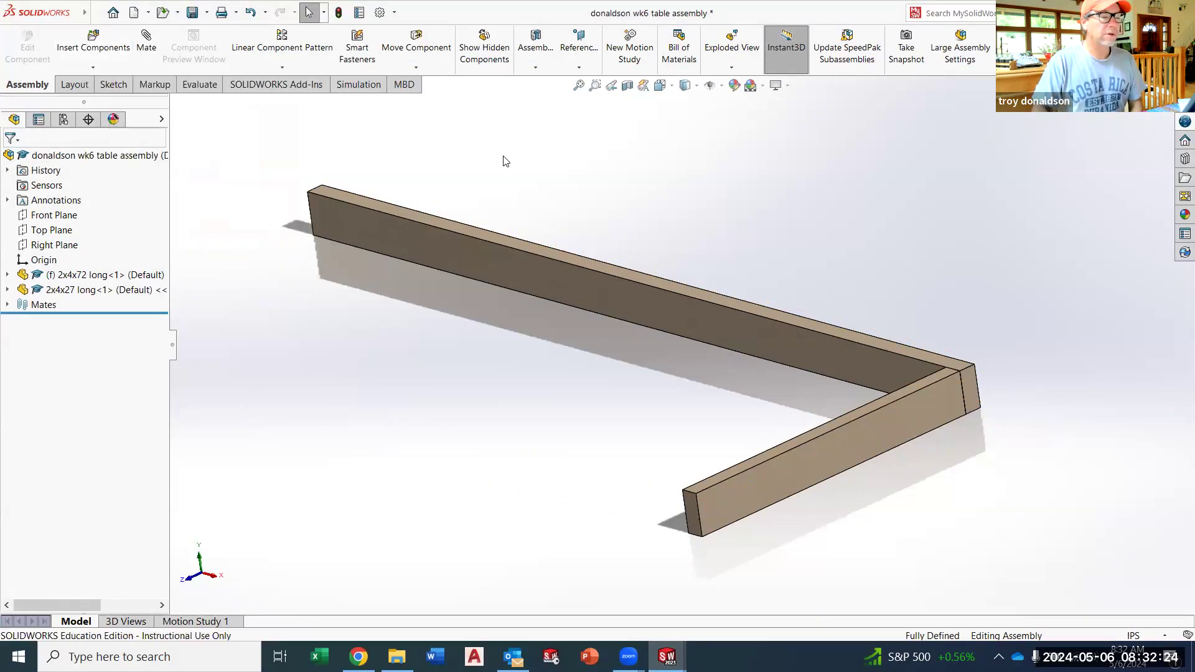
pyautogui.scroll(3, 716, 321)
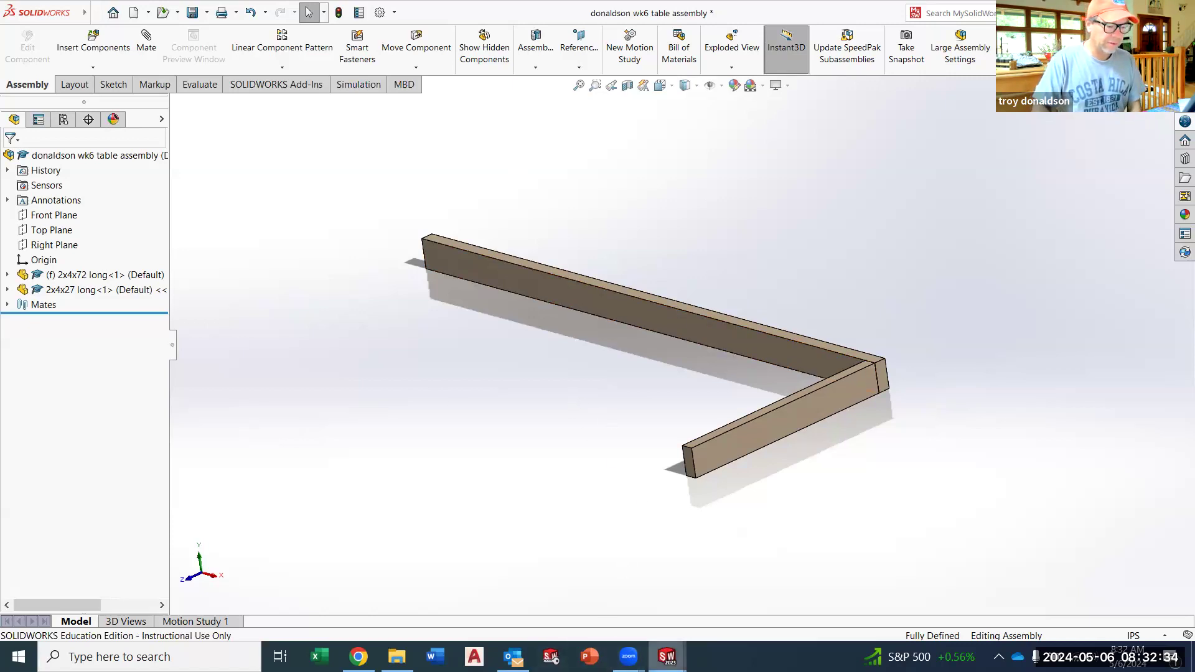
pyautogui.click(359, 657)
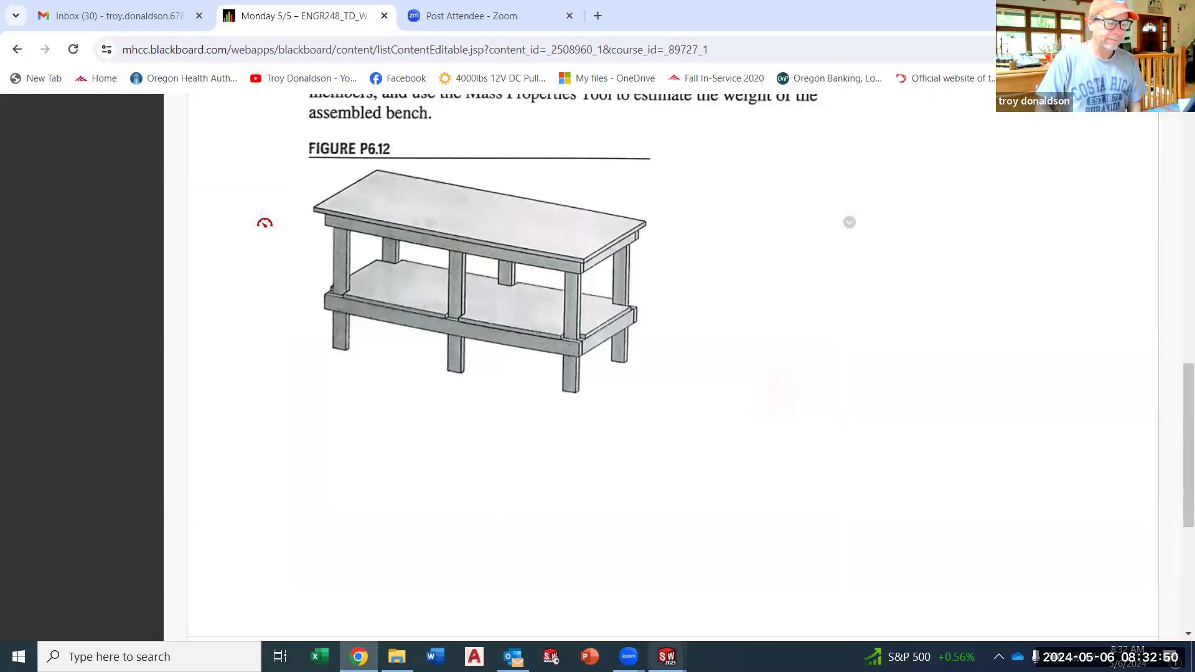
pyautogui.moveTo(667, 657)
pyautogui.click(832, 612)
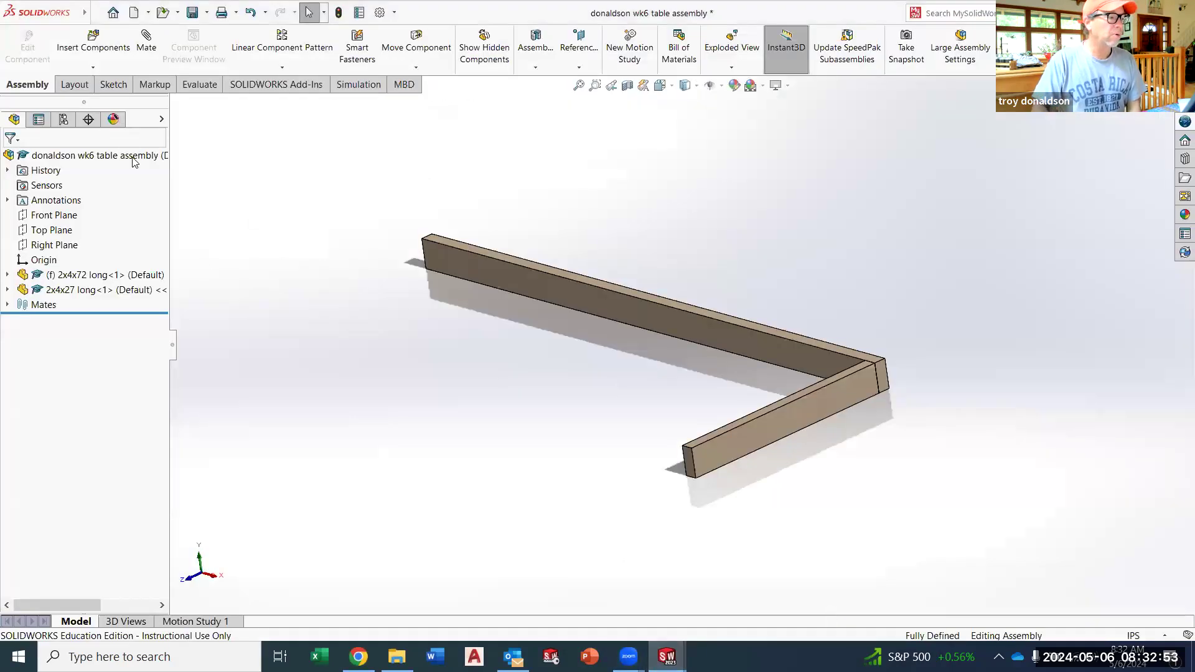
# Step: Insert a second 2x4x72 long part and place it in front of and roughly parallel to the first 72-inch board
pyautogui.click(93, 40)
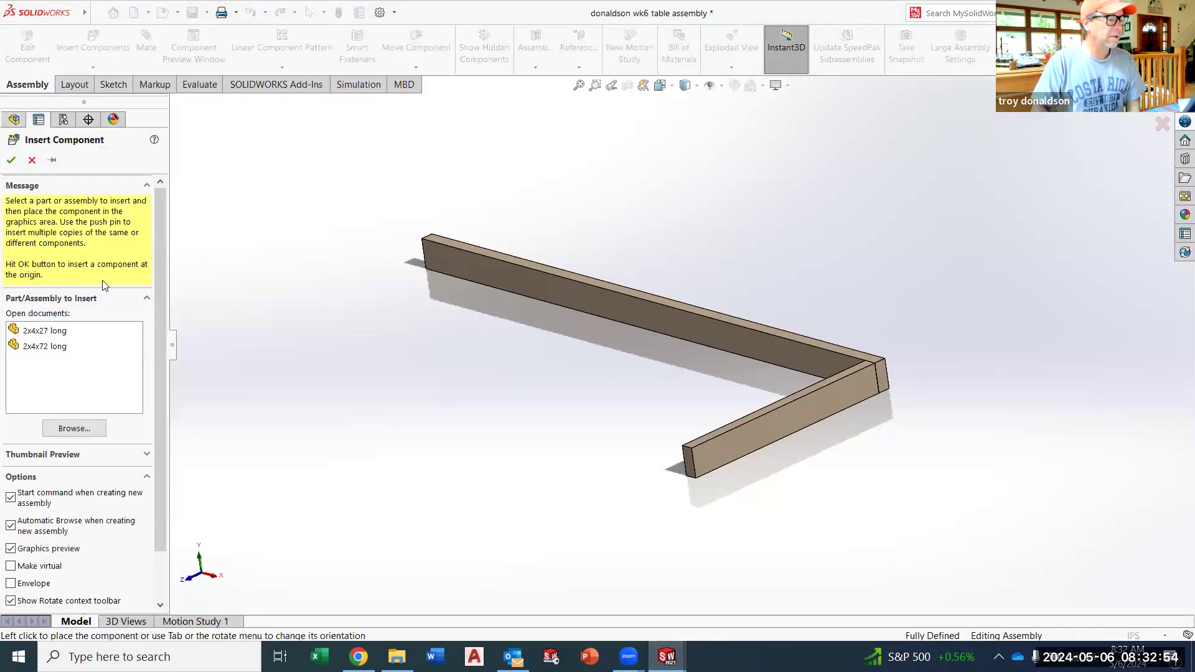
pyautogui.click(55, 350)
pyautogui.click(411, 433)
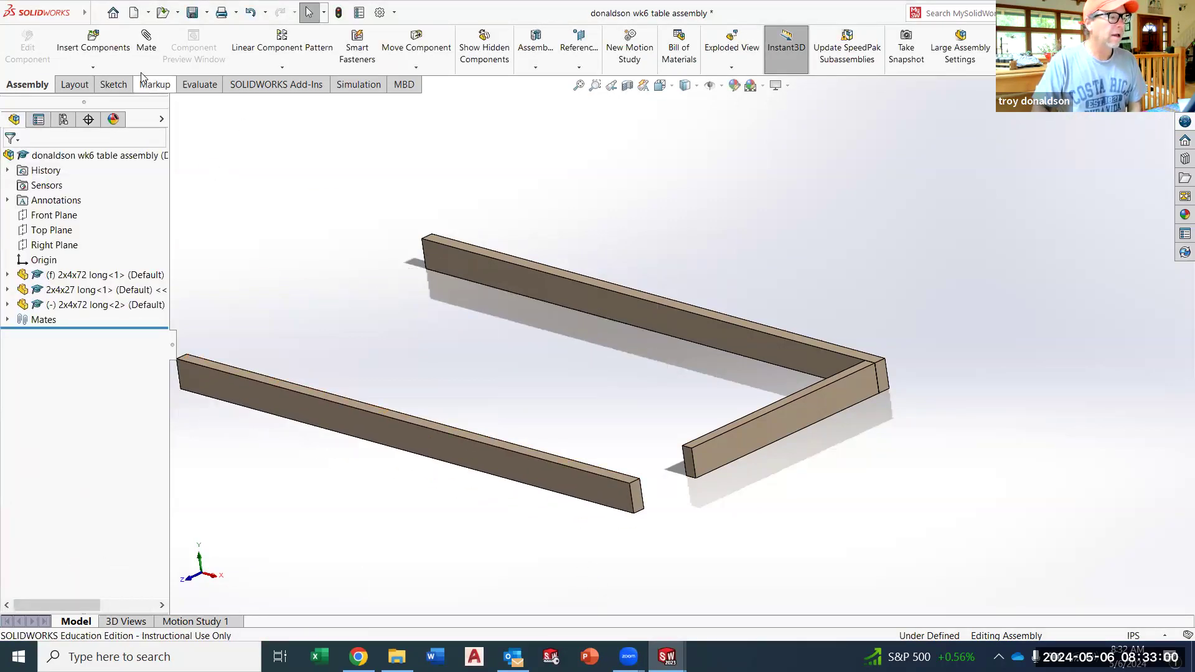
# Step: Mate the second 72-inch board's end face coincident with the 27-inch board's outer long face, and make their top faces coincident
pyautogui.click(638, 498)
pyautogui.click(717, 458)
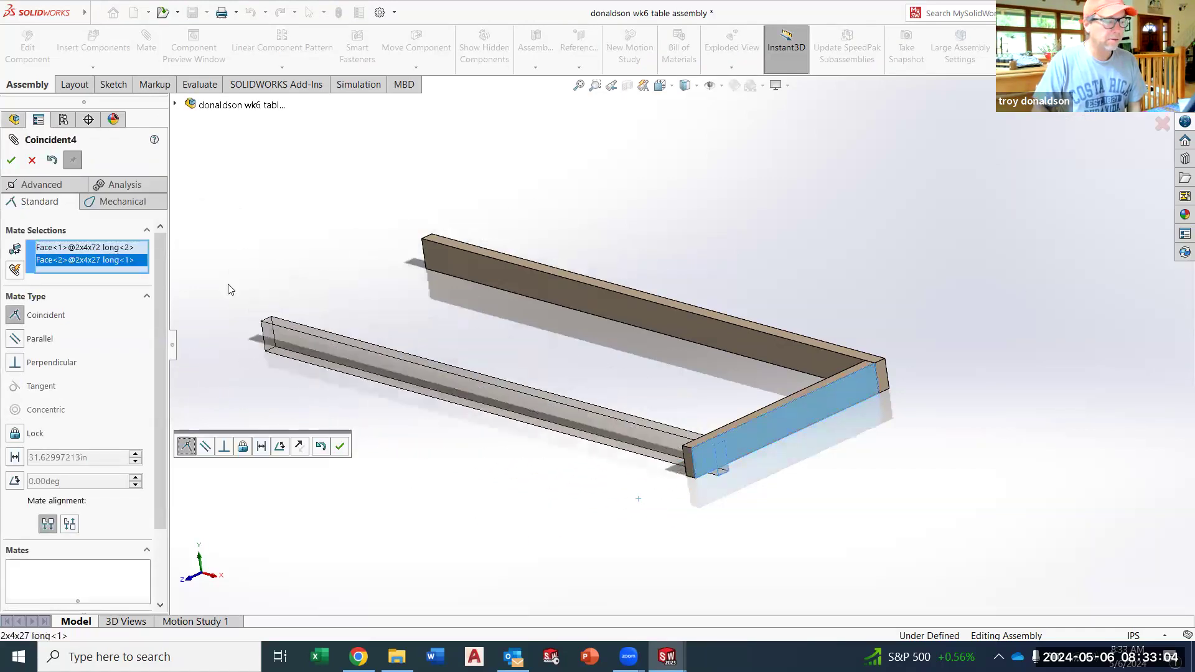
pyautogui.click(11, 161)
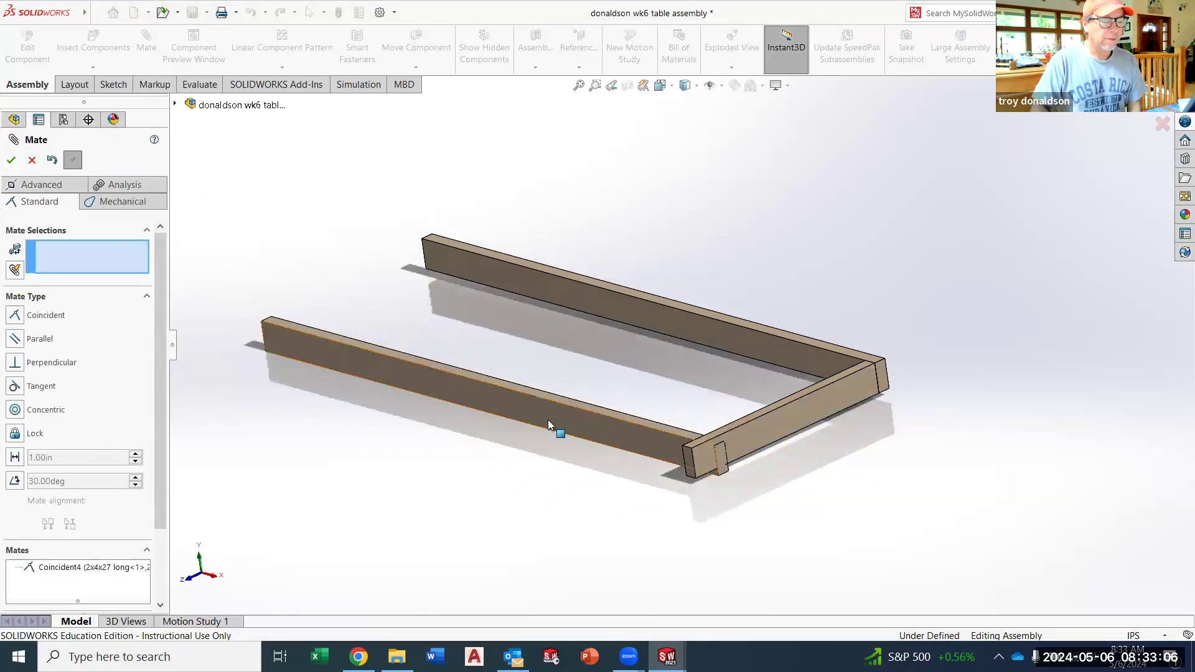
pyautogui.click(594, 407)
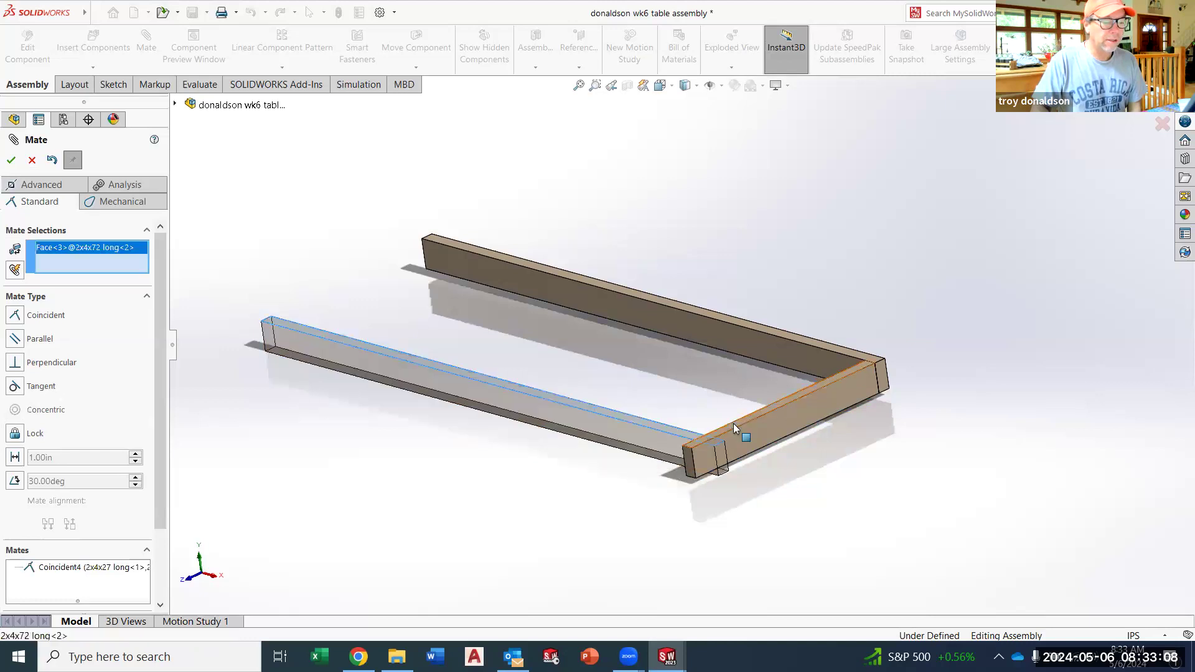
pyautogui.click(733, 425)
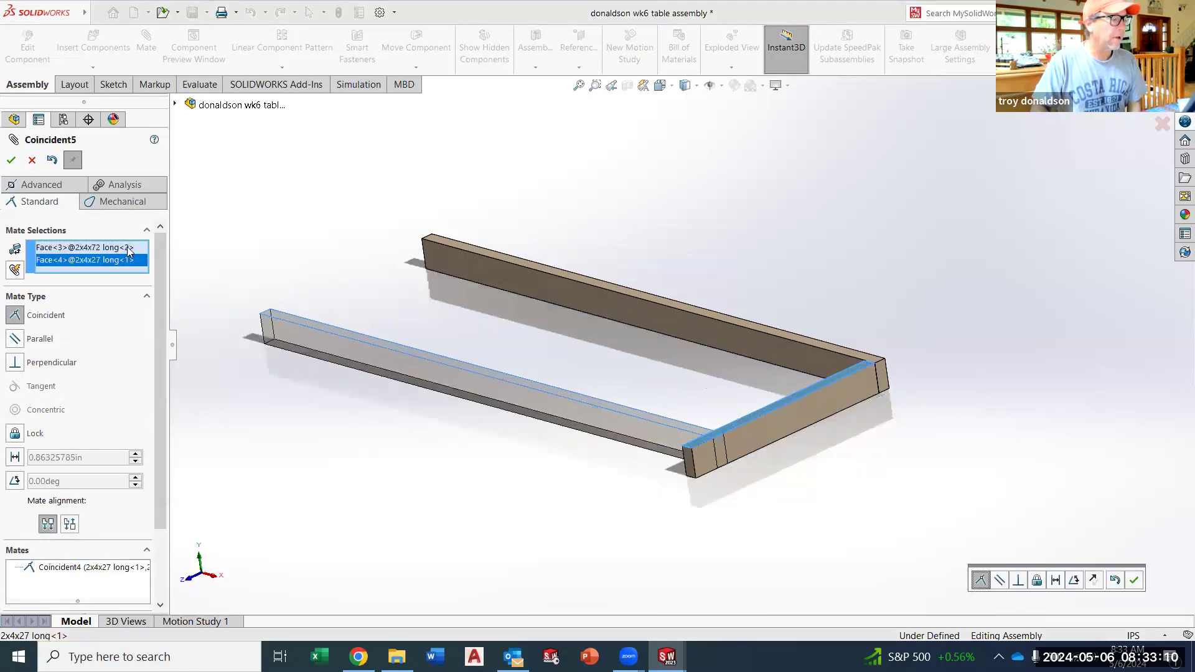
pyautogui.click(11, 160)
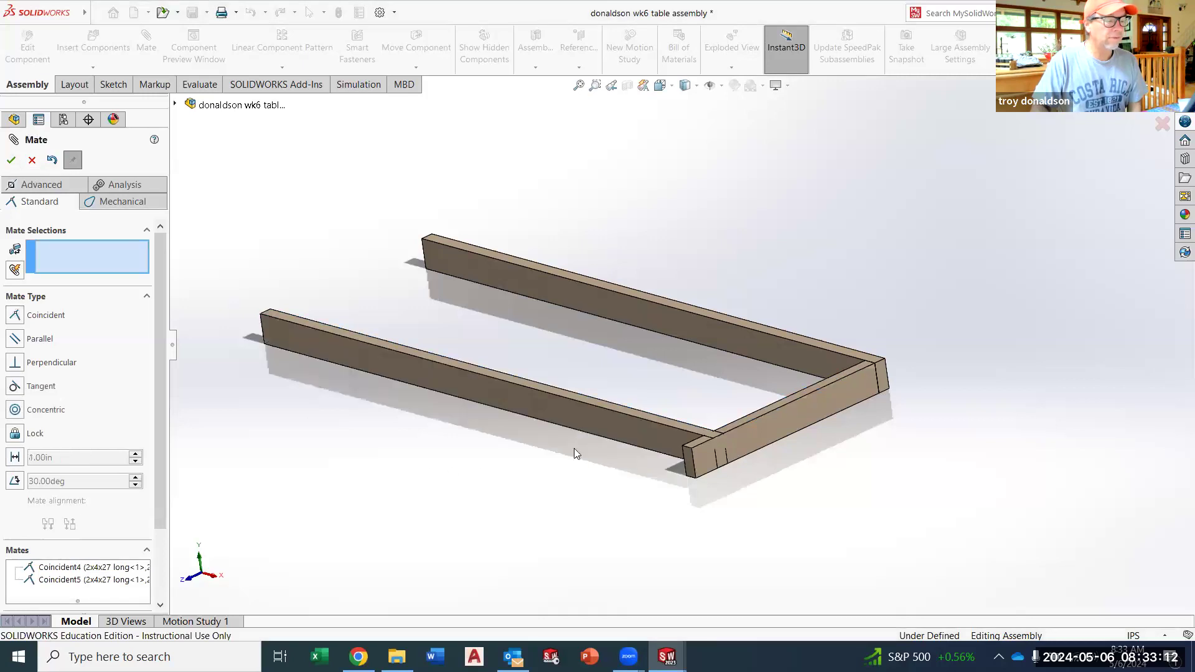
# Step: Try to mate the second 72-inch board's outer long face coincident with the free end face of the 27-inch board
pyautogui.click(588, 416)
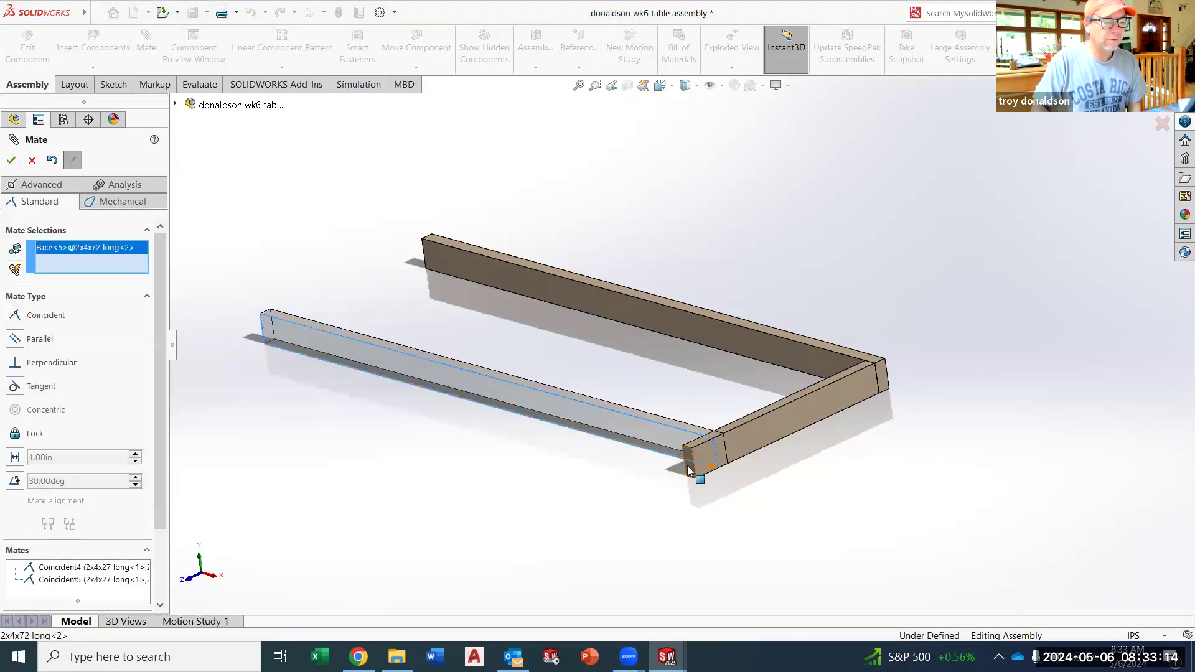
pyautogui.click(688, 468)
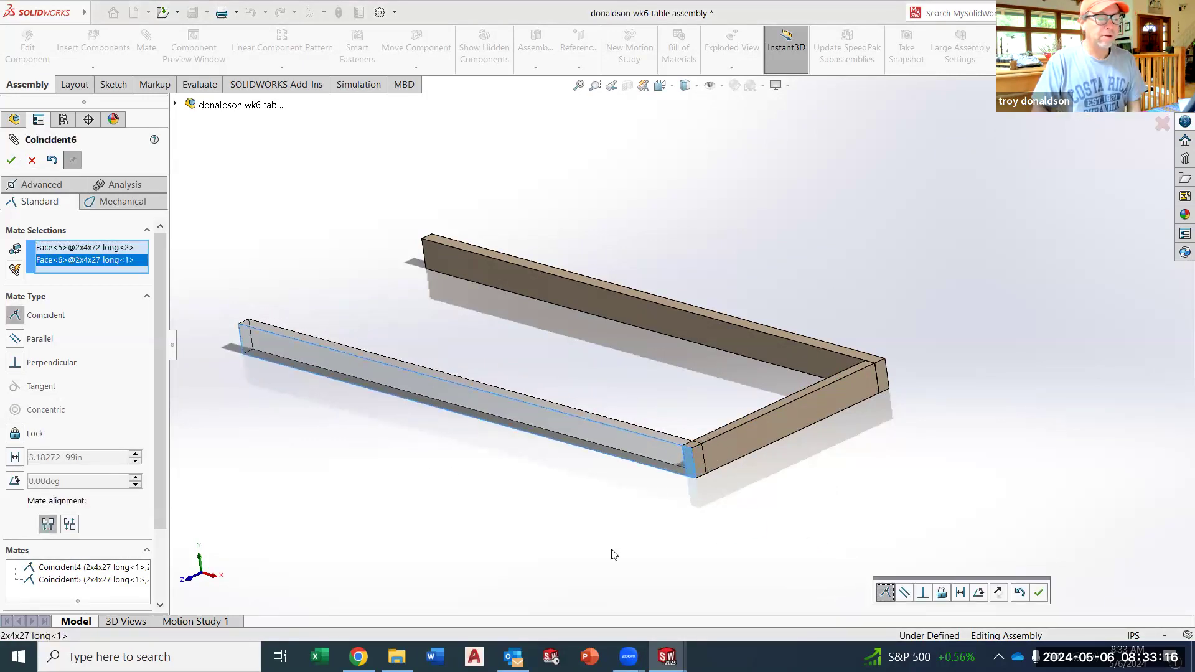
pyautogui.click(12, 160)
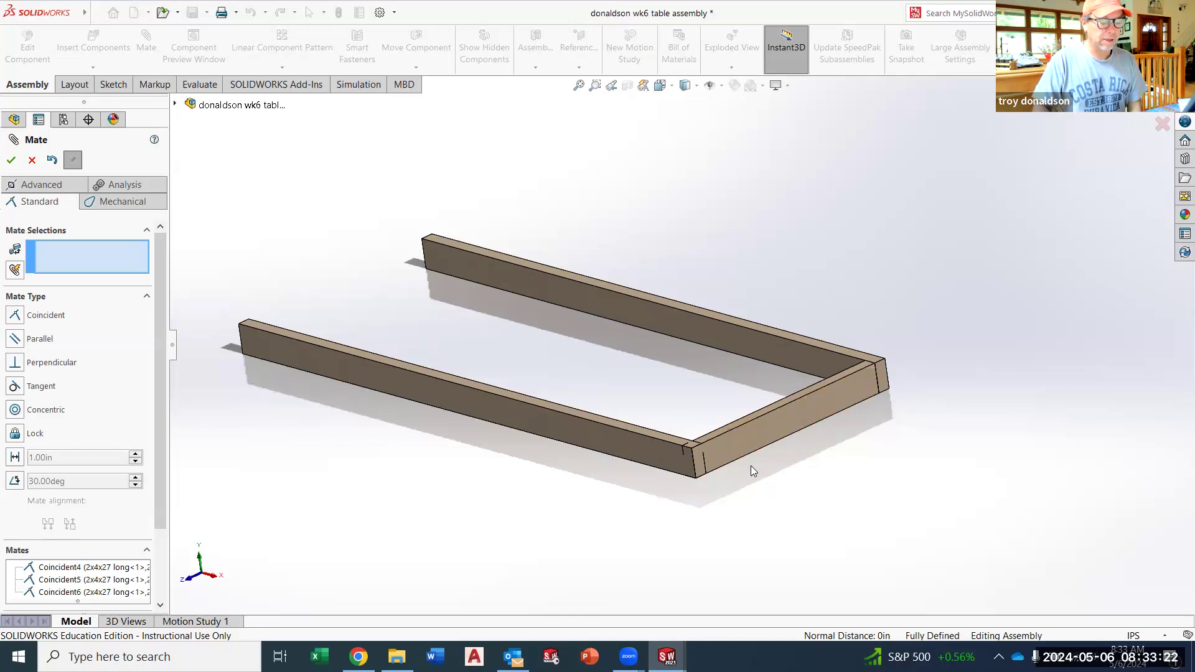
pyautogui.scroll(2, 751, 466)
pyautogui.scroll(-3, 643, 386)
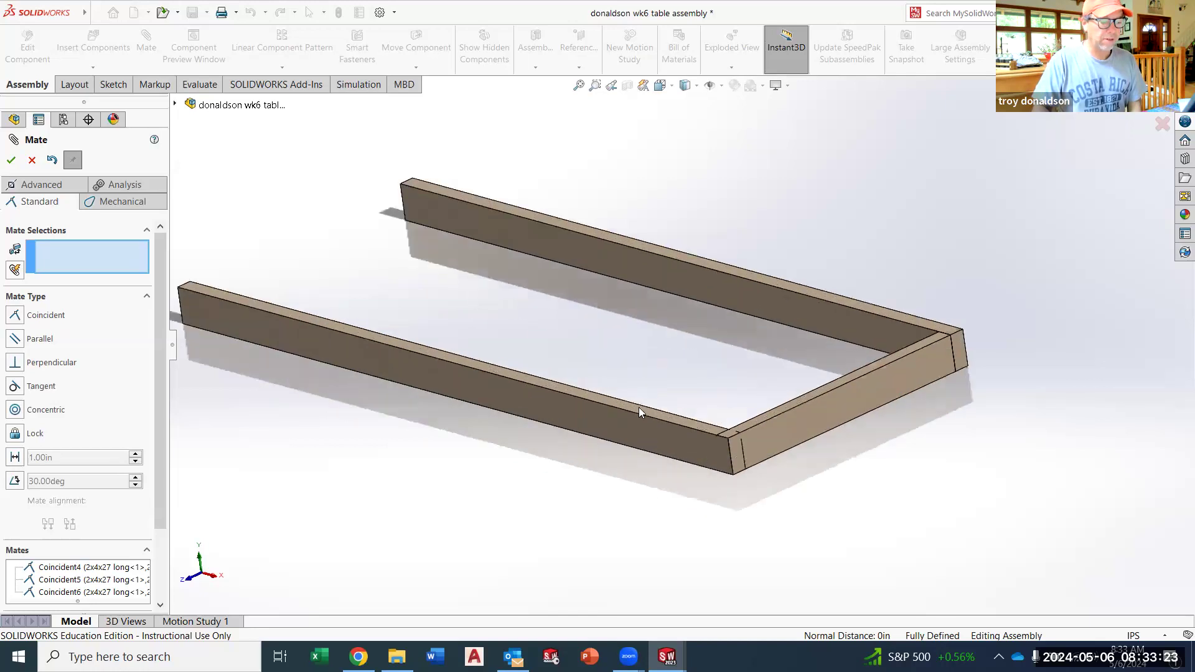
pyautogui.click(160, 606)
pyautogui.click(161, 606)
pyautogui.click(161, 606)
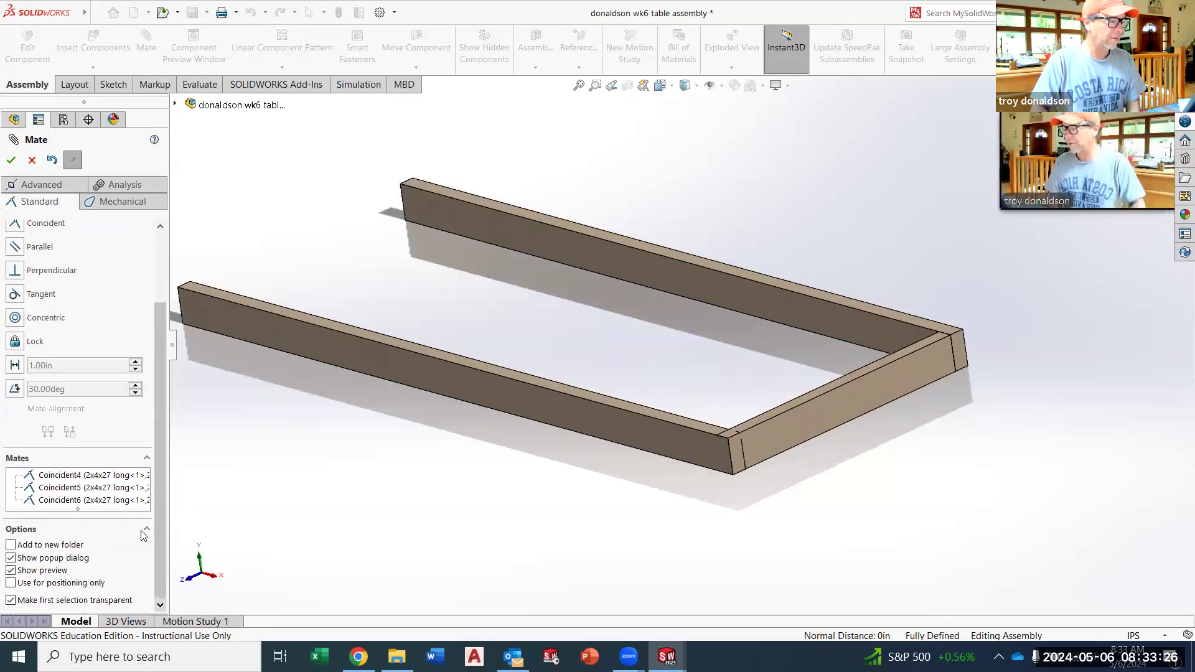
pyautogui.click(11, 160)
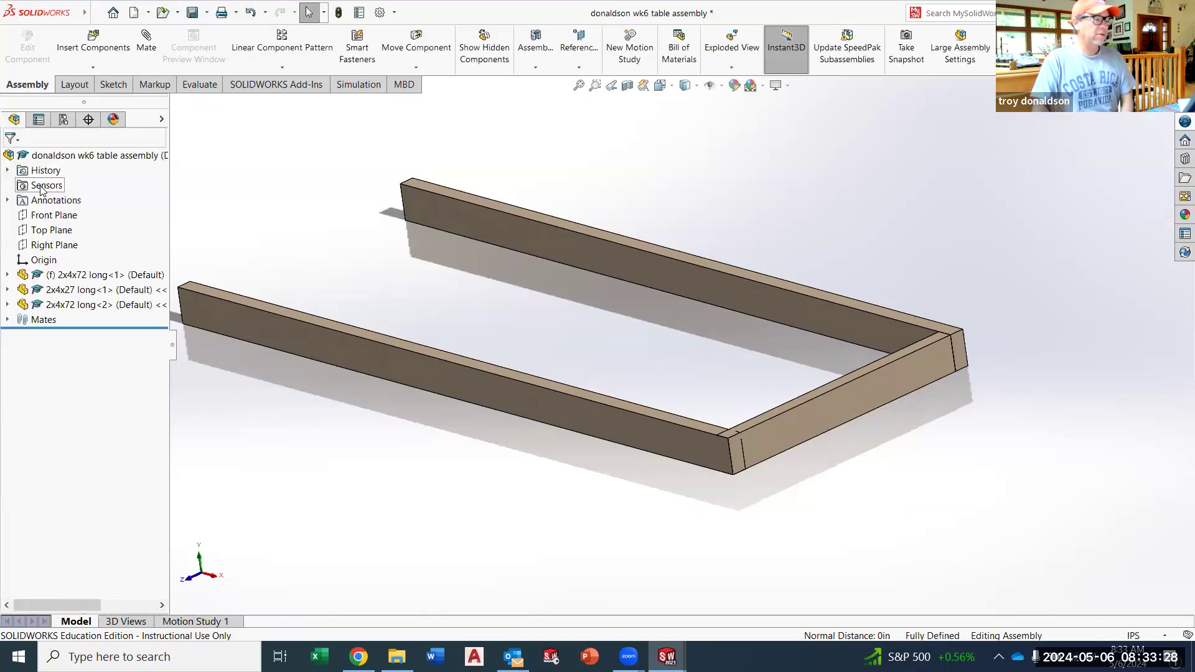
# Step: Delete the coincident mate between the second 72-inch board's outer face and the 27-inch board's end face
pyautogui.click(8, 320)
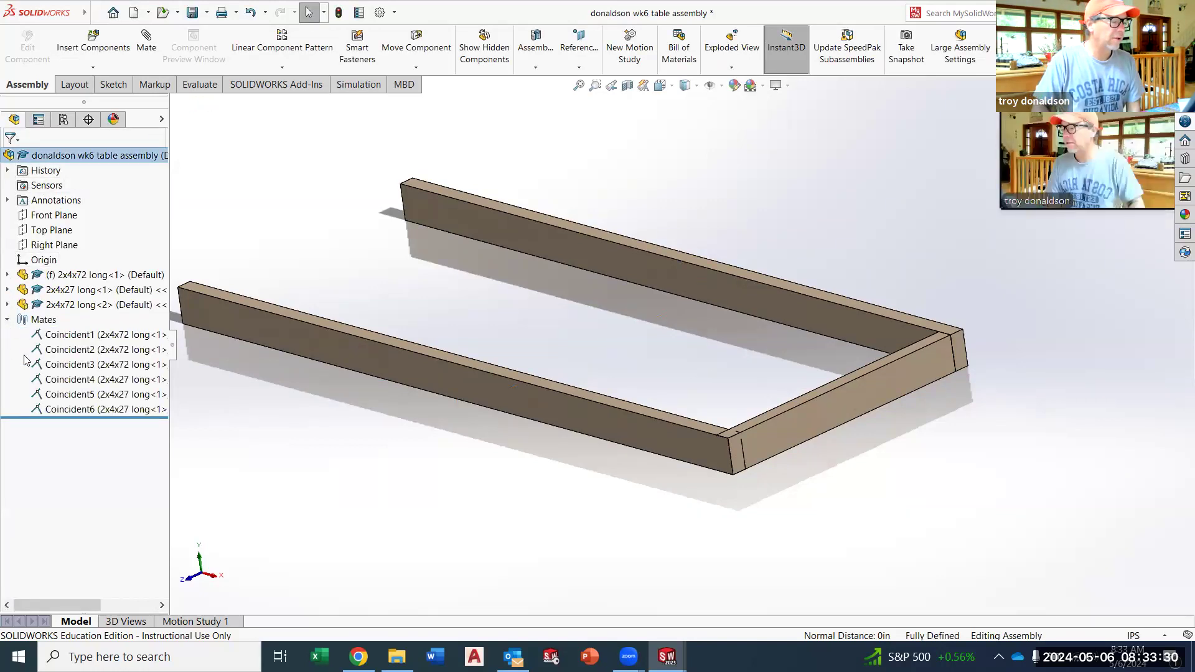
pyautogui.click(66, 411)
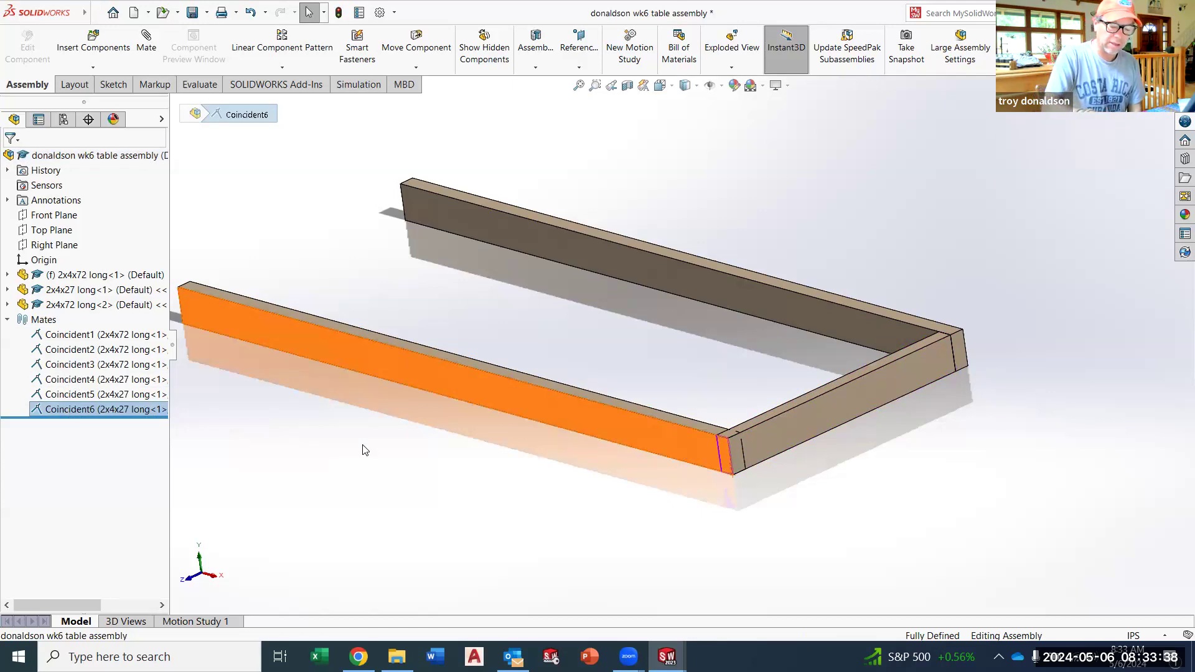
pyautogui.press('Delete')
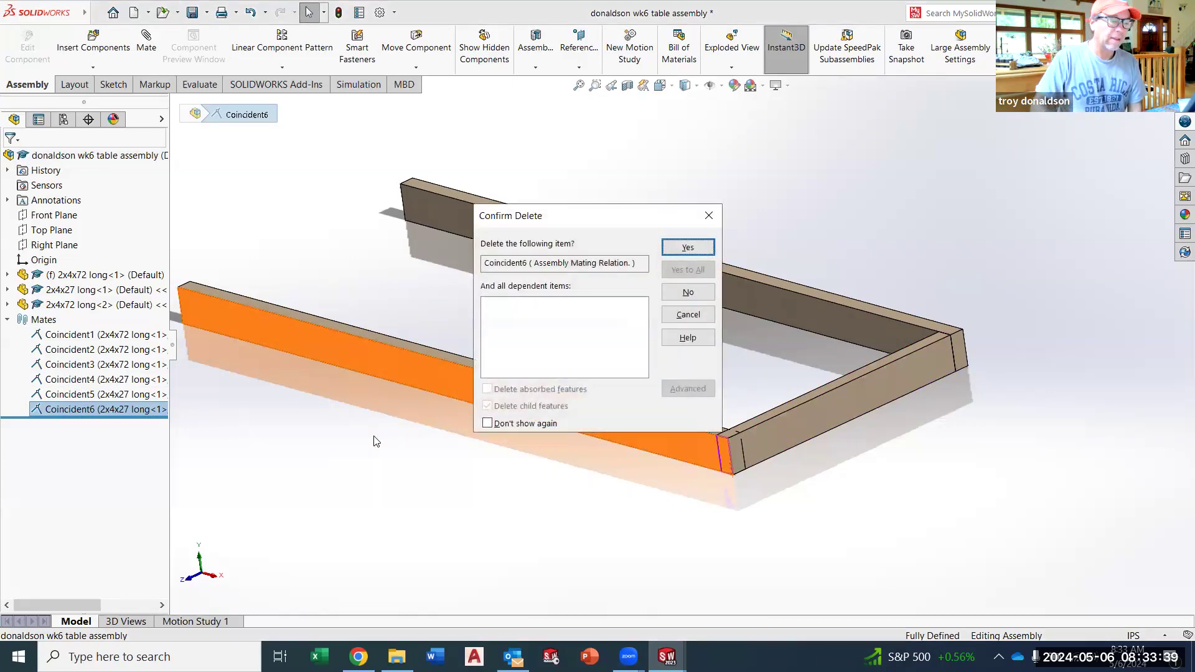
pyautogui.click(688, 248)
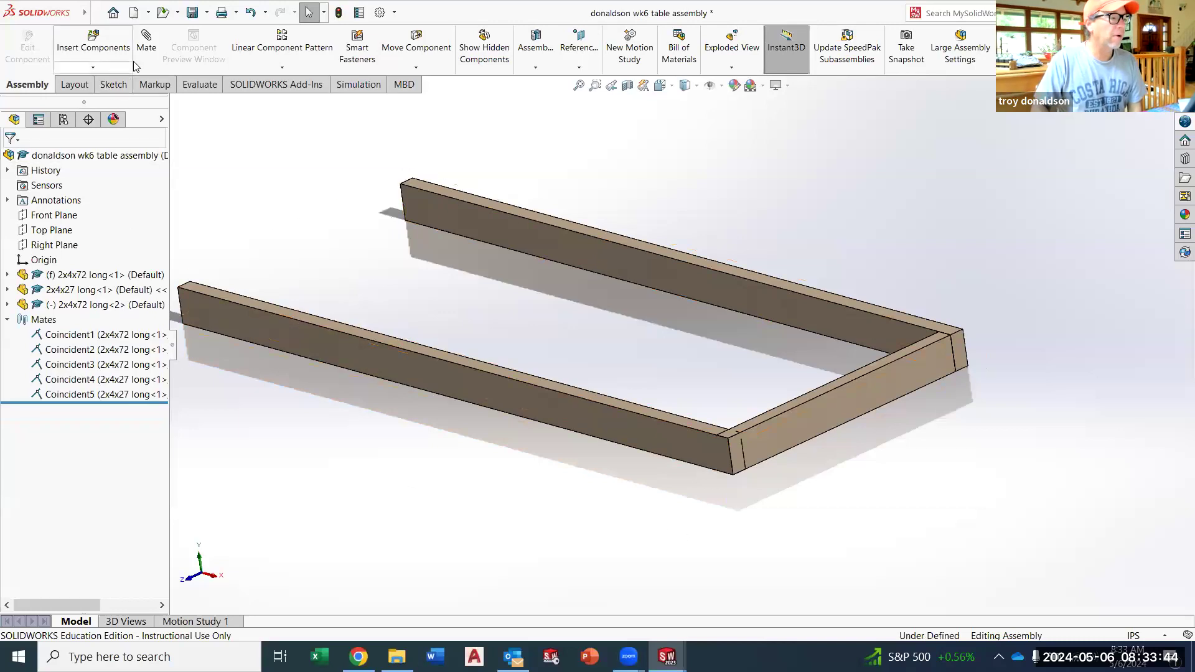
# Step: Mate the second 72-inch board's outer long face coincident with the free end face of the 27-inch board
pyautogui.click(148, 49)
pyautogui.moveTo(720, 395); pyautogui.dragTo(455, 474, button='middle')
pyautogui.click(444, 484)
pyautogui.moveTo(538, 590); pyautogui.dragTo(627, 515, button='middle')
pyautogui.scroll(-5, 863, 436)
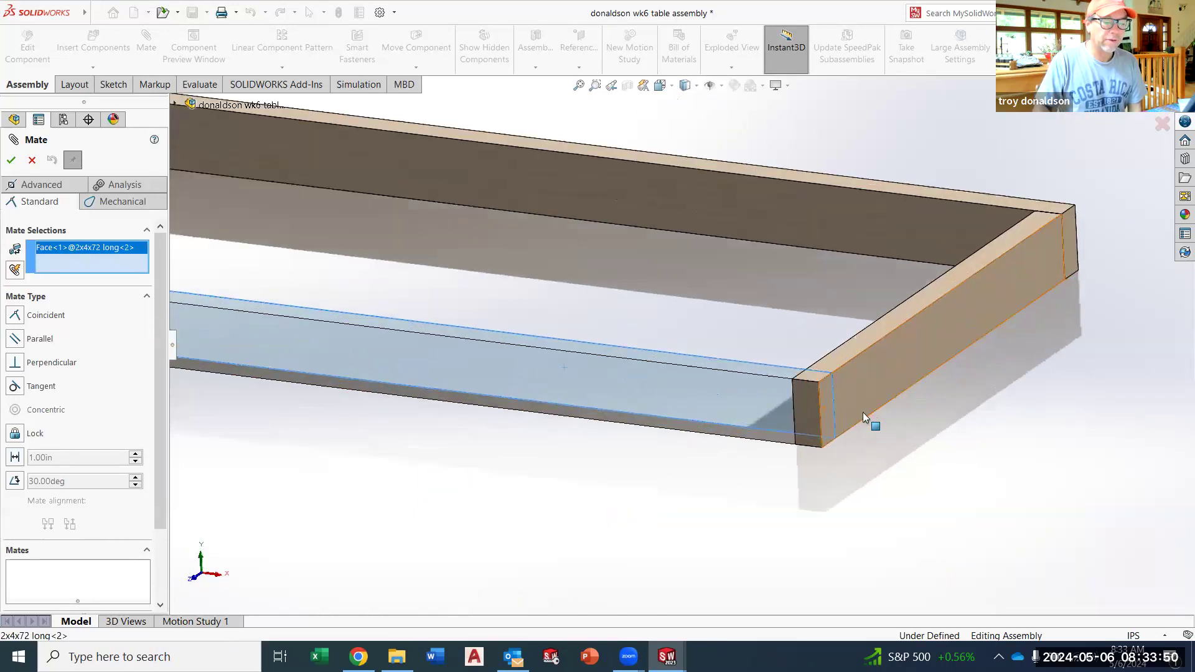
pyautogui.click(810, 411)
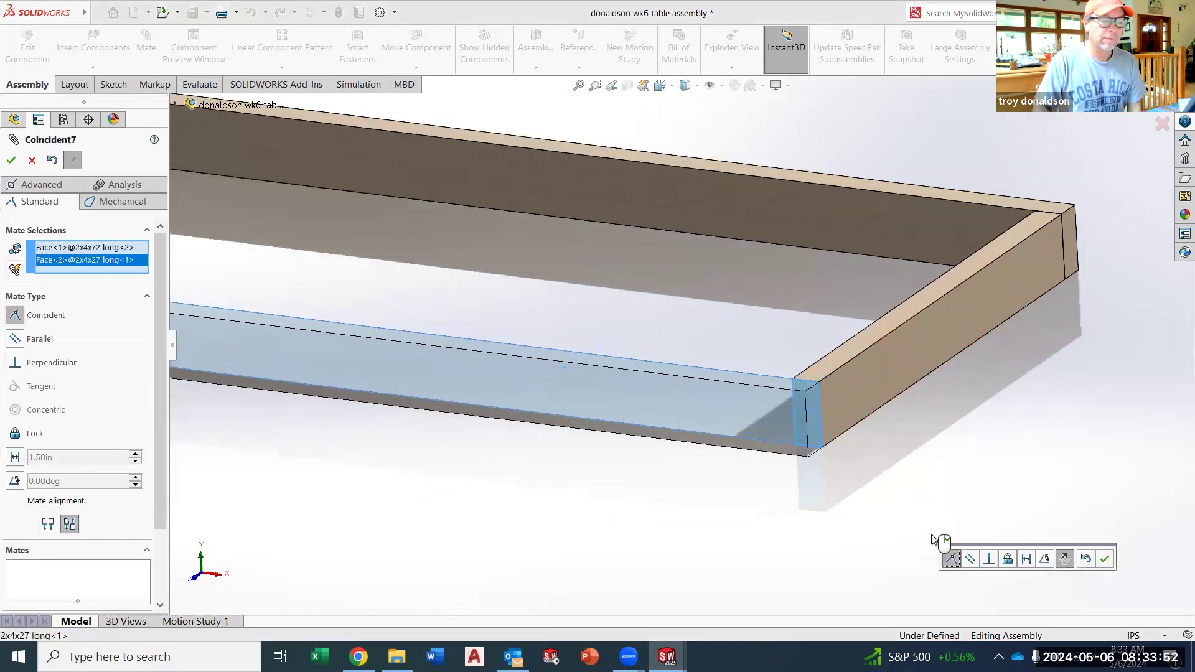
pyautogui.scroll(2, 899, 405)
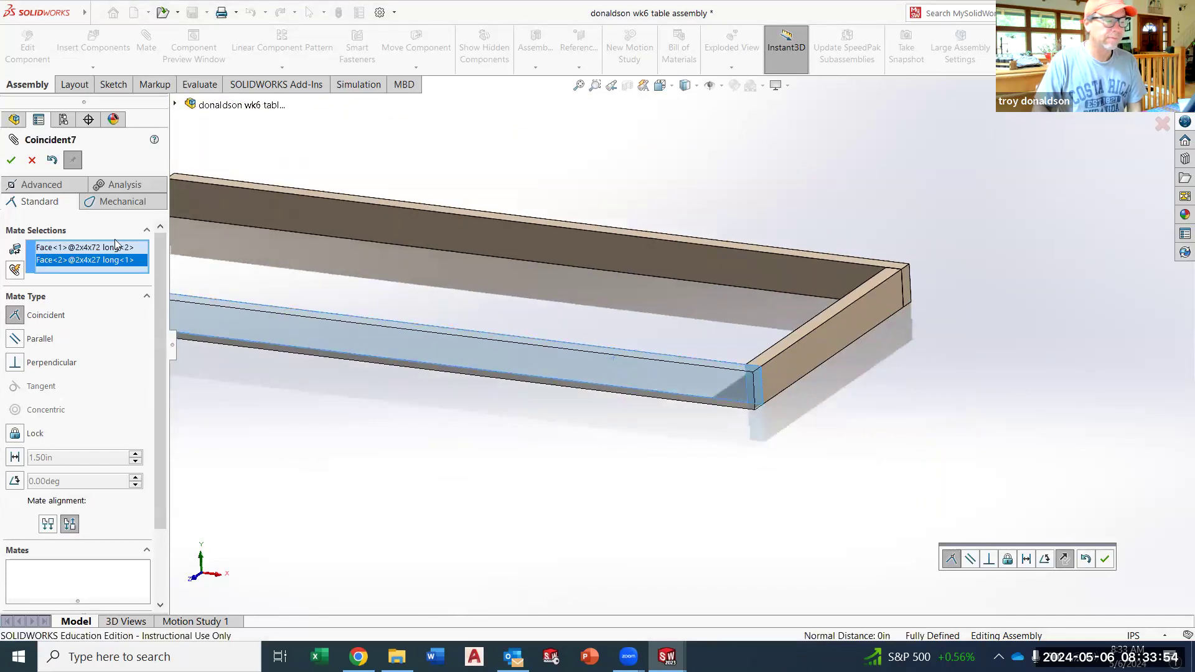
pyautogui.click(11, 160)
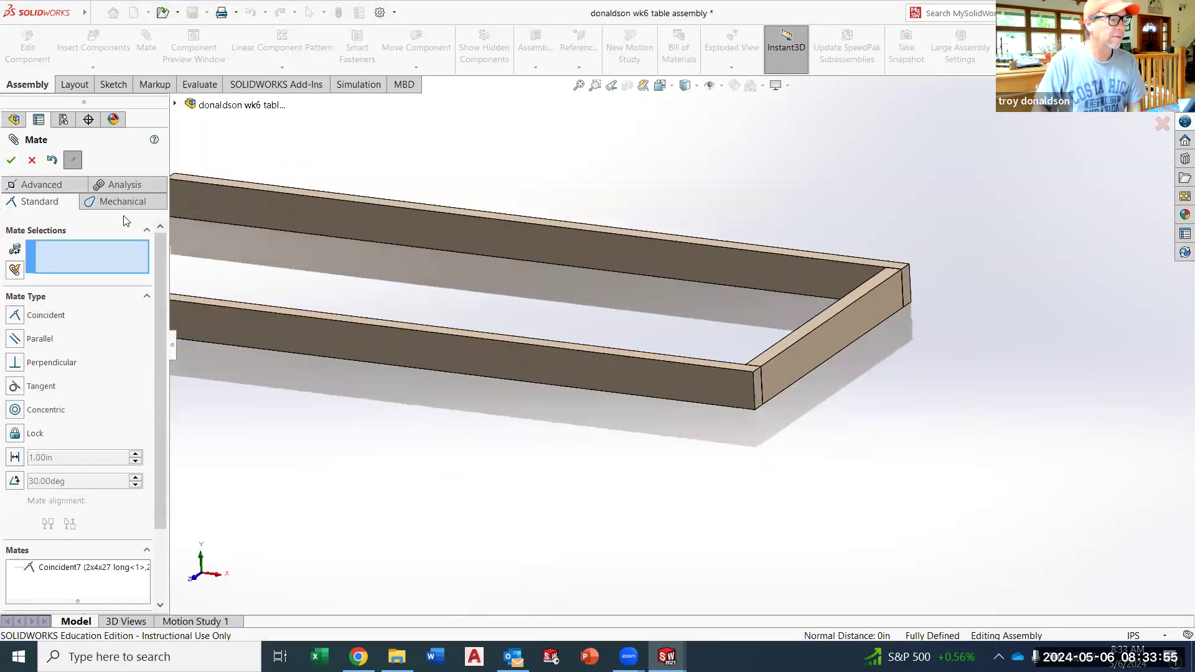
pyautogui.click(12, 160)
pyautogui.scroll(4, 497, 393)
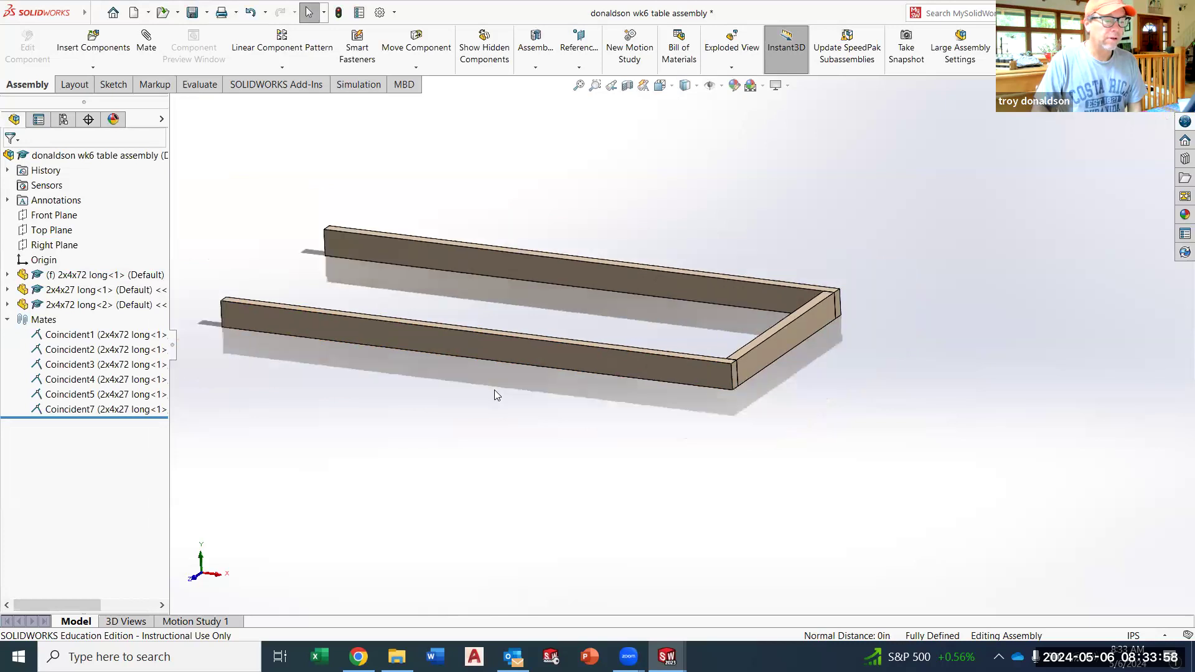
pyautogui.scroll(-2, 442, 249)
pyautogui.moveTo(685, 407); pyautogui.dragTo(693, 438, button='middle')
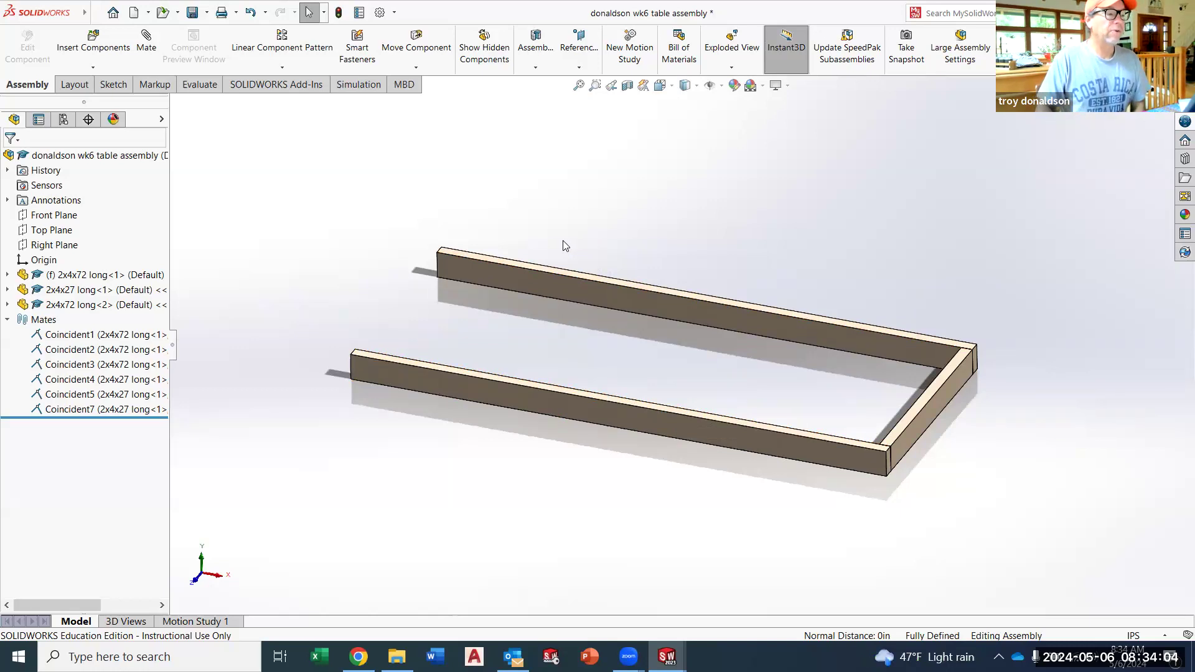
pyautogui.click(418, 67)
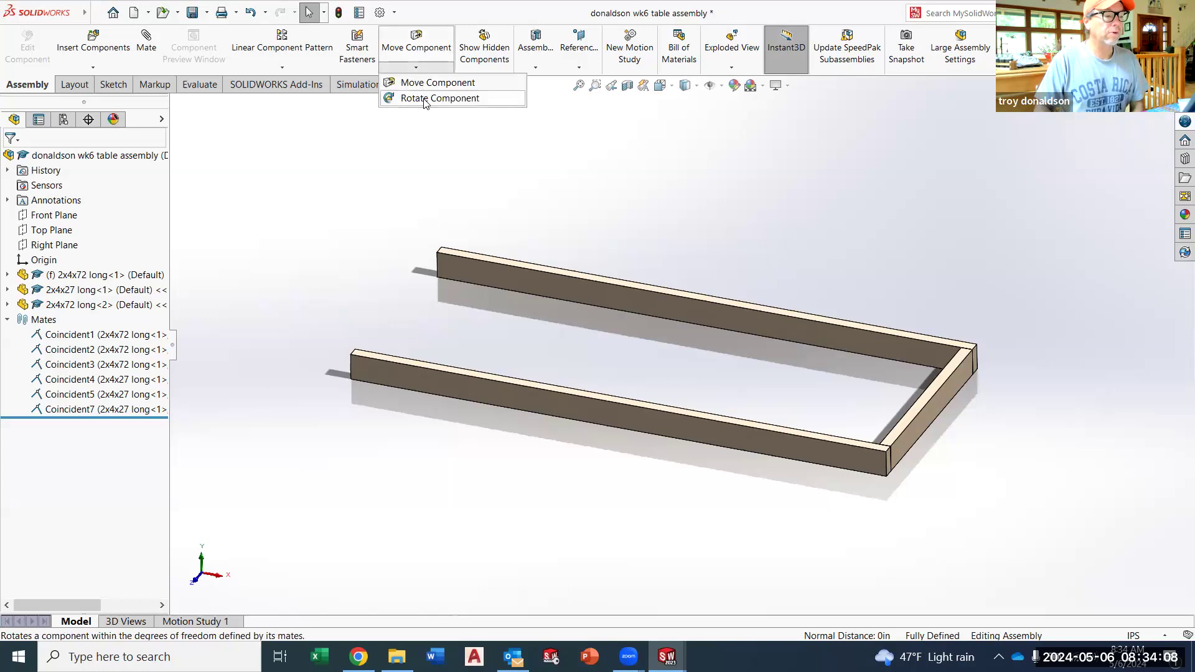
pyautogui.click(575, 161)
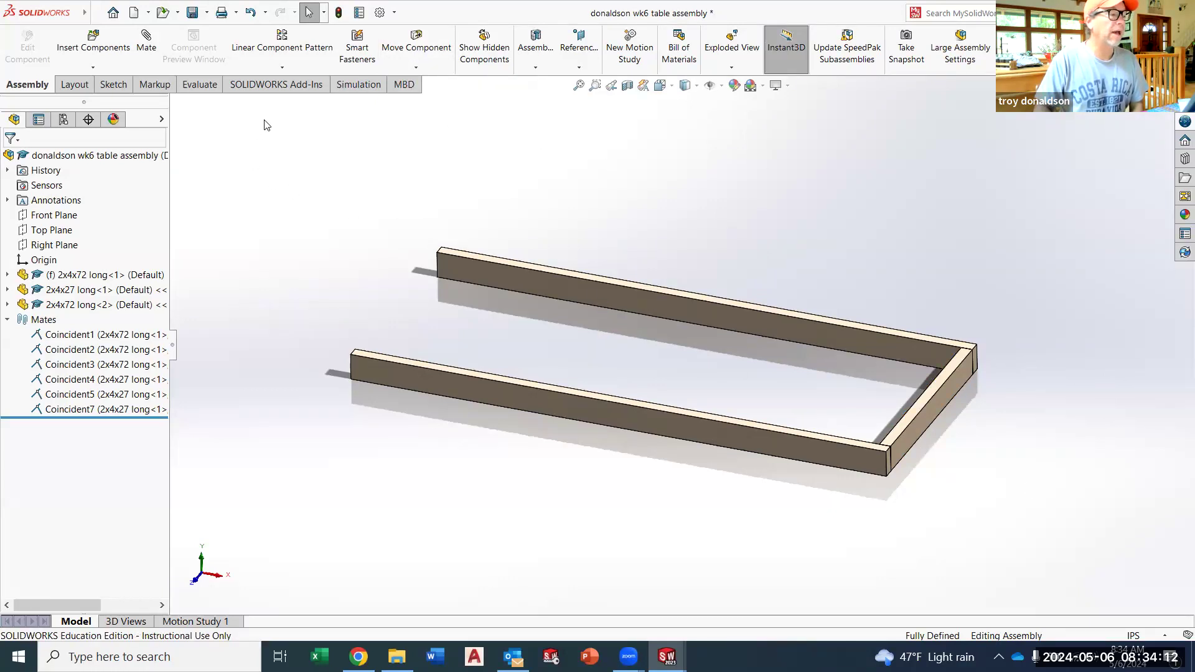
pyautogui.click(283, 68)
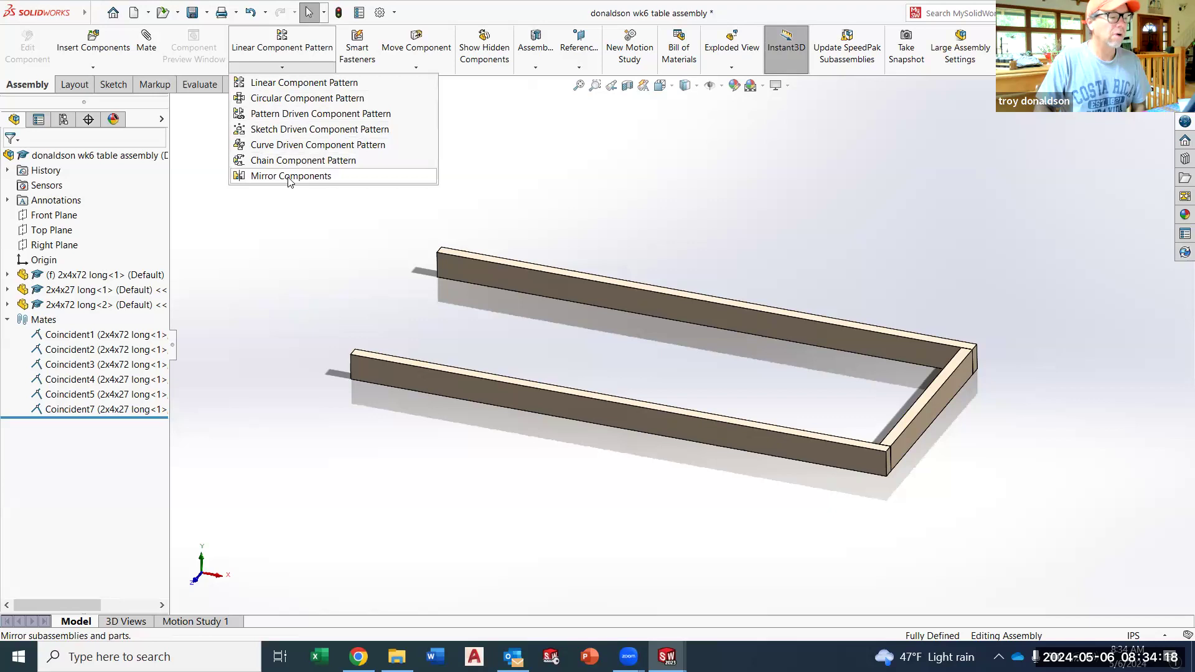
pyautogui.click(315, 204)
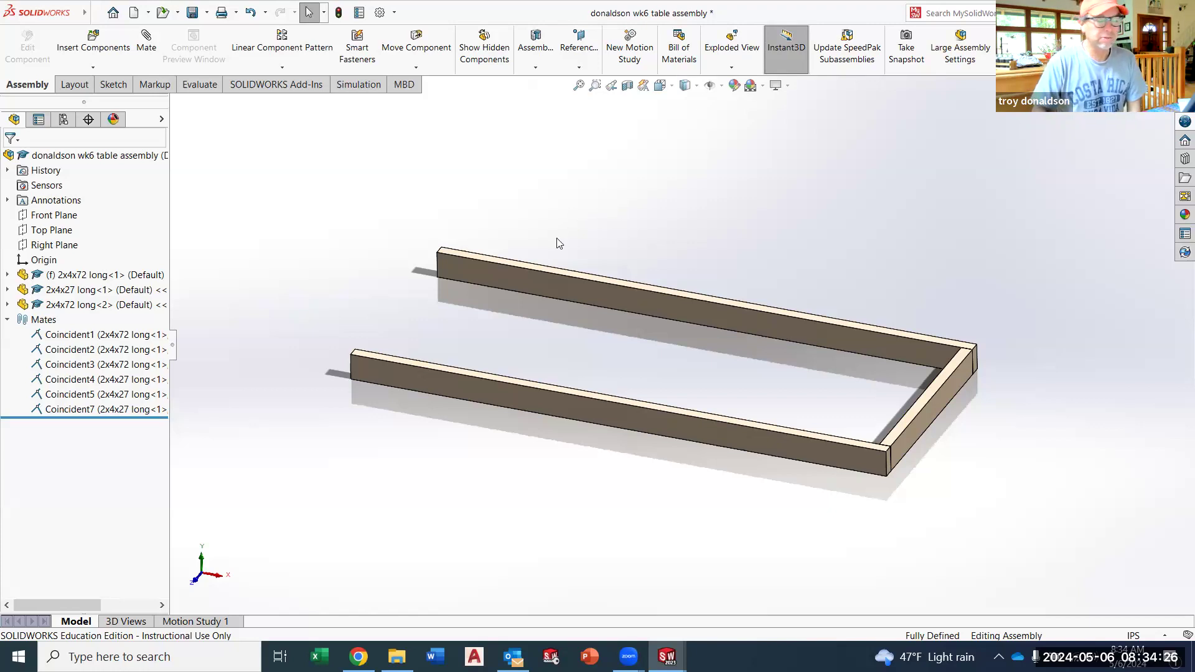
# Step: Insert a second 2x4x27 long part and place it beside the open ends of the two 72-inch boards
pyautogui.click(93, 41)
pyautogui.click(56, 333)
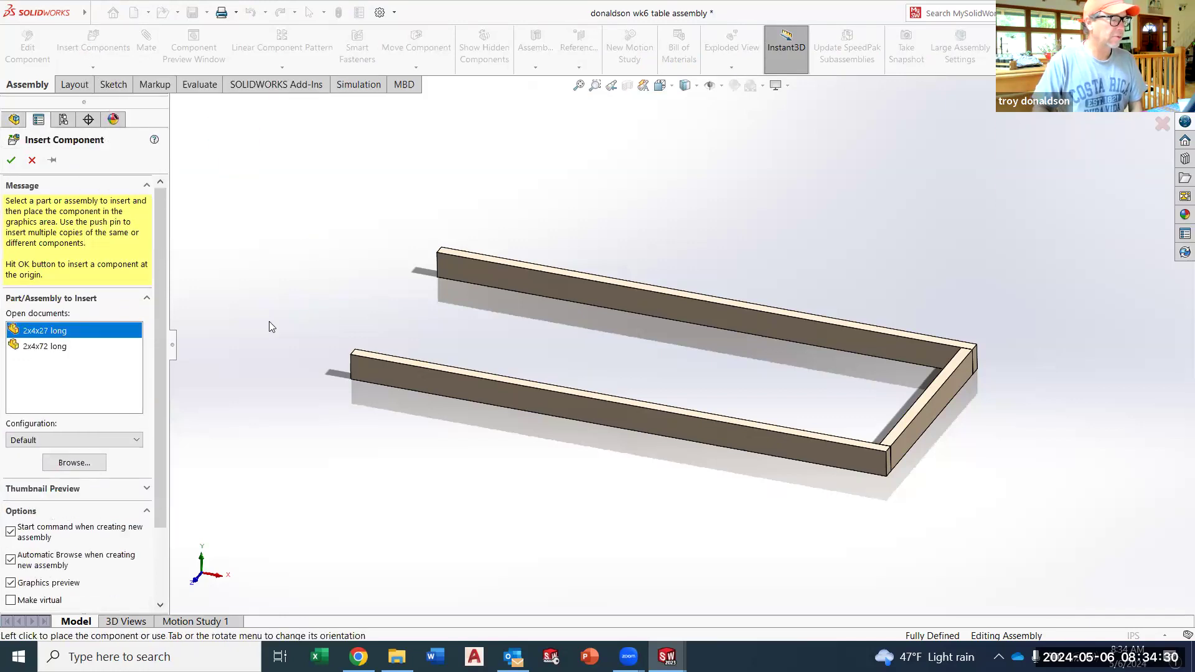
pyautogui.click(327, 261)
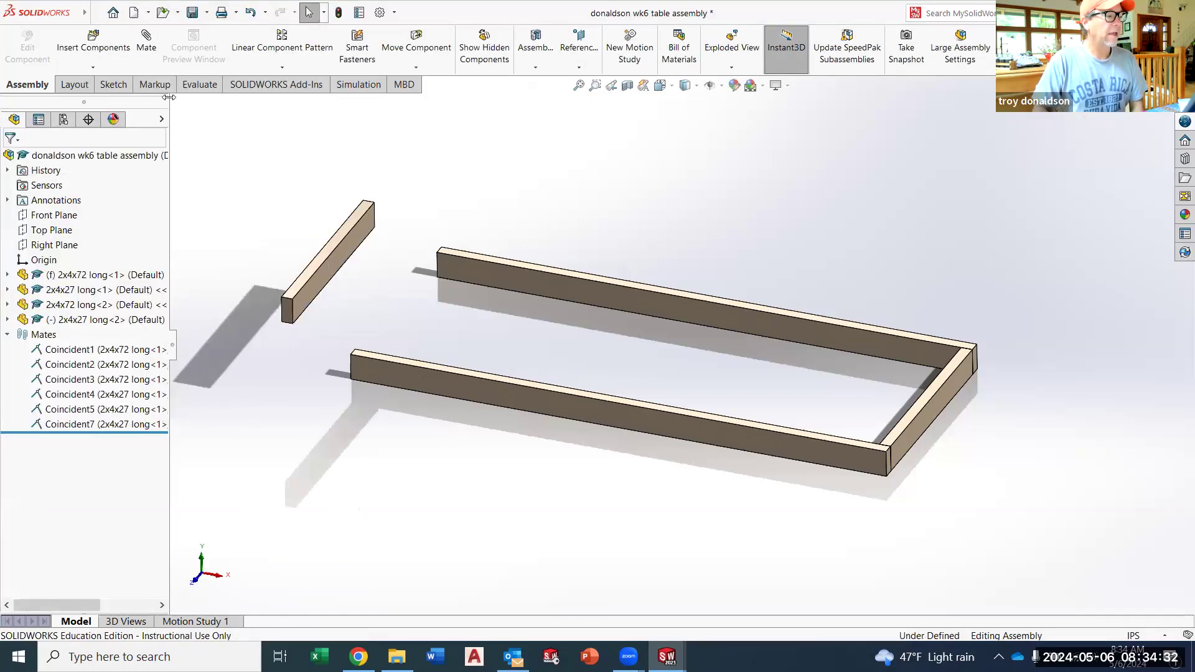
# Step: Mate the new 27-inch board's outer long face coincident with the second 72-inch board's free end face
pyautogui.click(146, 40)
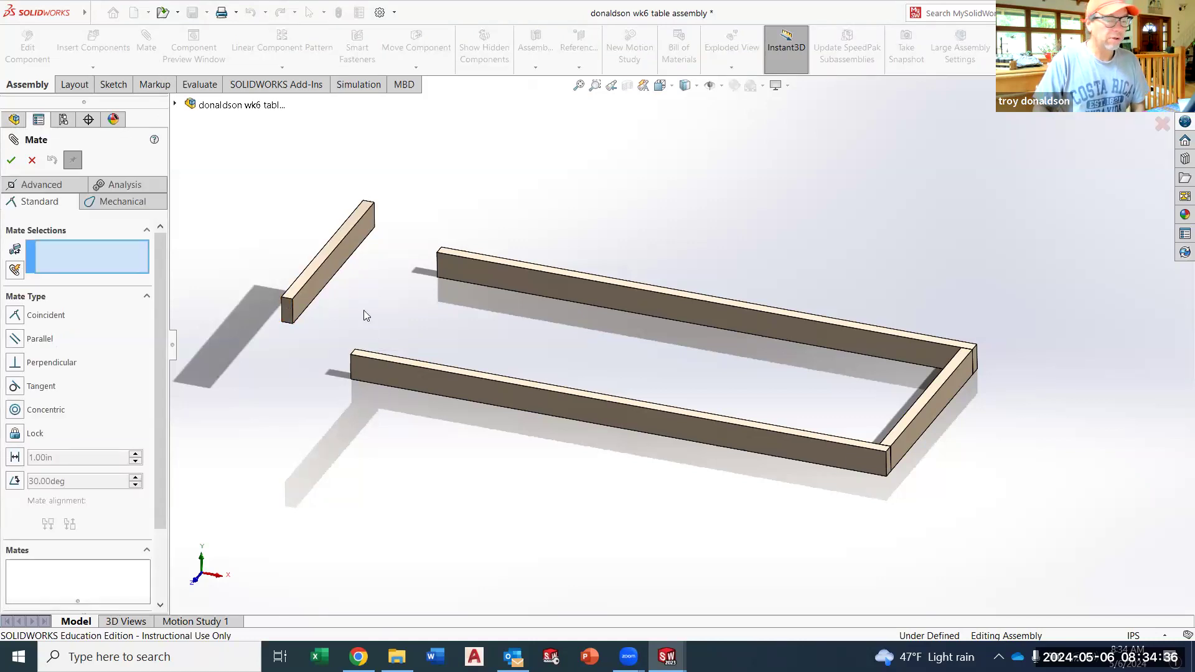
pyautogui.moveTo(357, 317); pyautogui.dragTo(412, 339, button='middle')
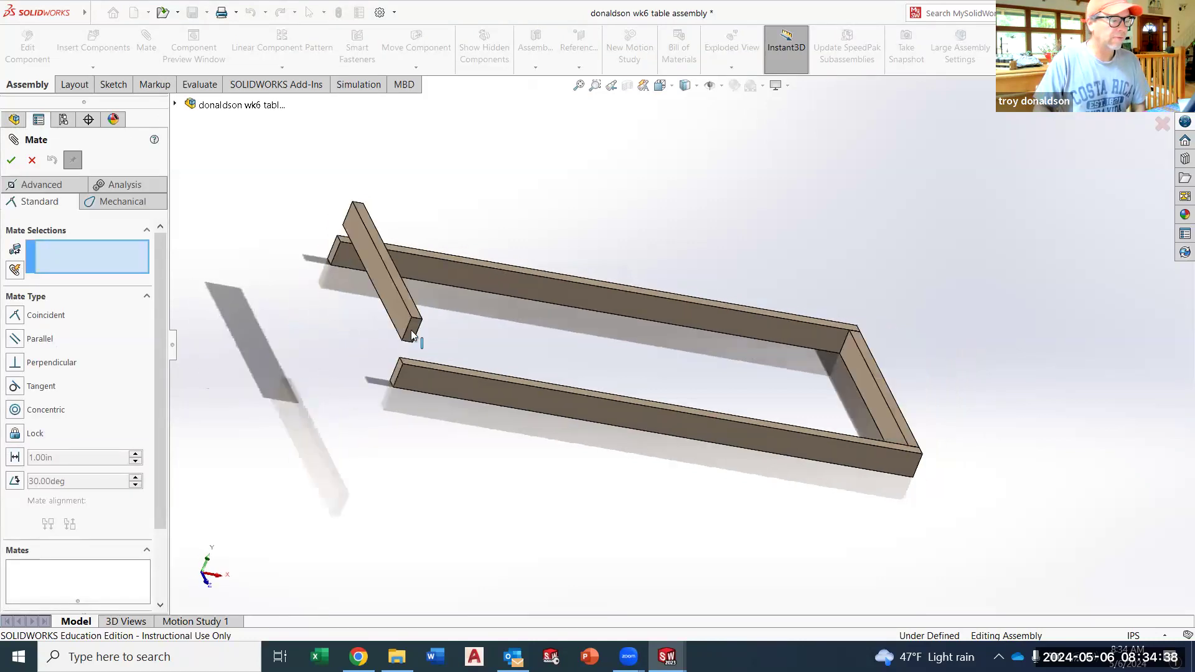
pyautogui.click(404, 345)
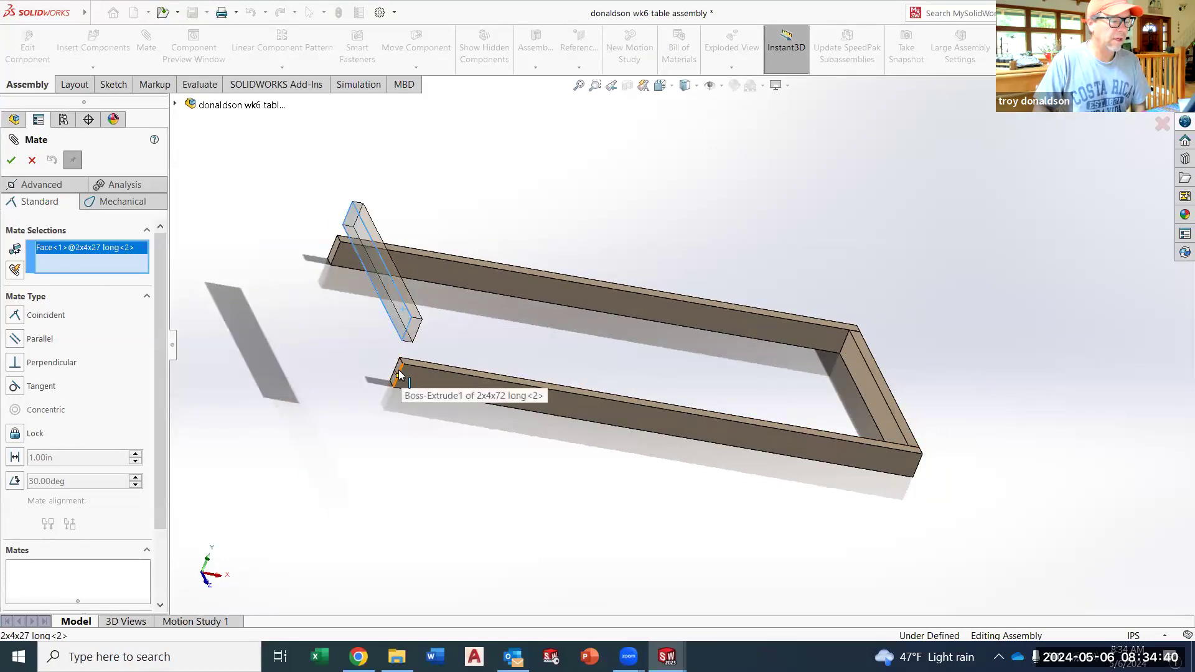
pyautogui.click(396, 372)
pyautogui.scroll(5, 418, 341)
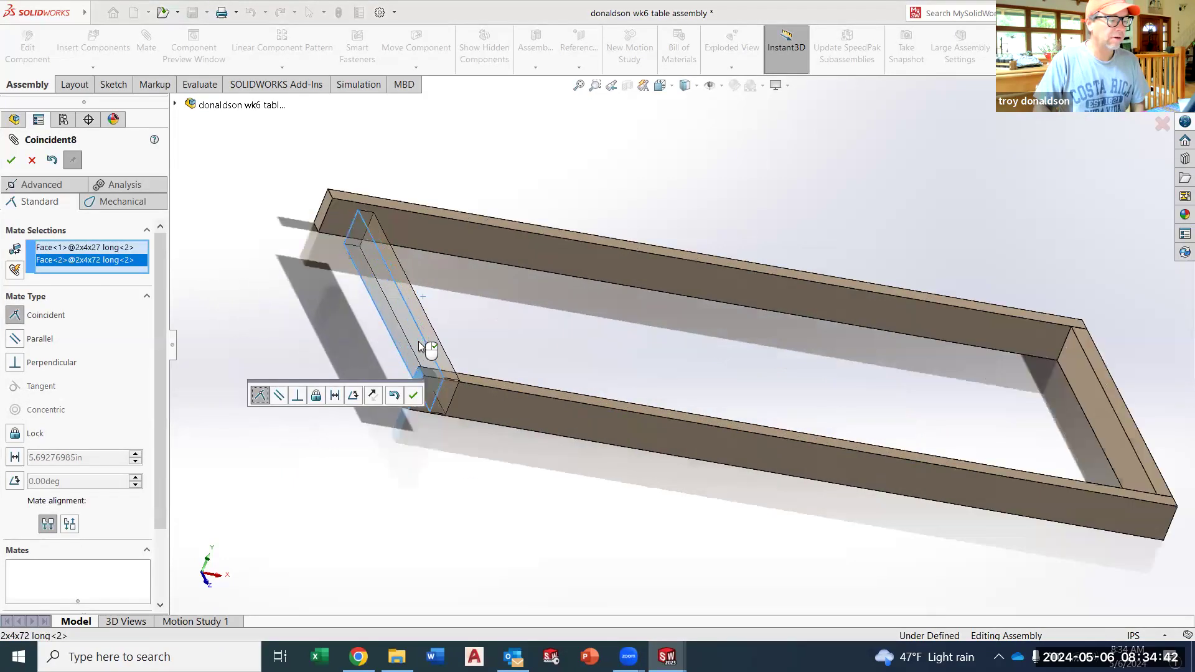
pyautogui.click(12, 160)
# Step: Mate the second 27-inch board's end face coincident with the first 72-inch board's inner long face
pyautogui.moveTo(485, 485)
pyautogui.mouseDown(button='middle')
pyautogui.moveTo(432, 512)
pyautogui.moveTo(454, 492)
pyautogui.moveTo(476, 505)
pyautogui.mouseUp(button='middle')
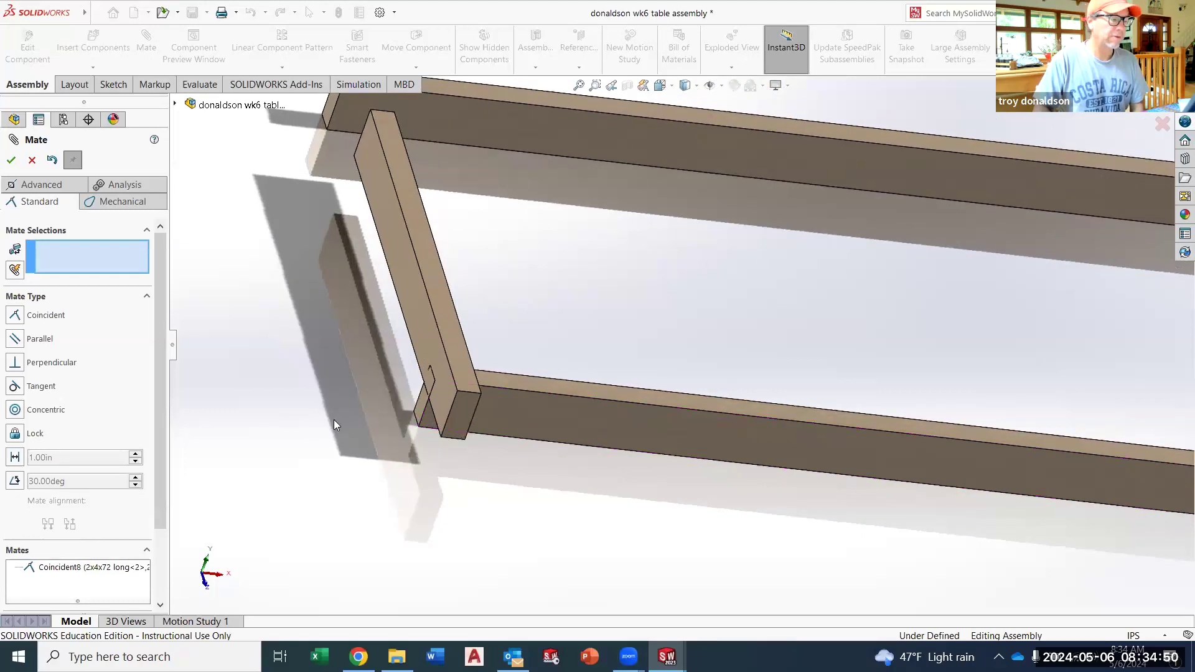
pyautogui.click(467, 123)
pyautogui.moveTo(491, 230); pyautogui.dragTo(620, 442, button='middle')
pyautogui.click(621, 438)
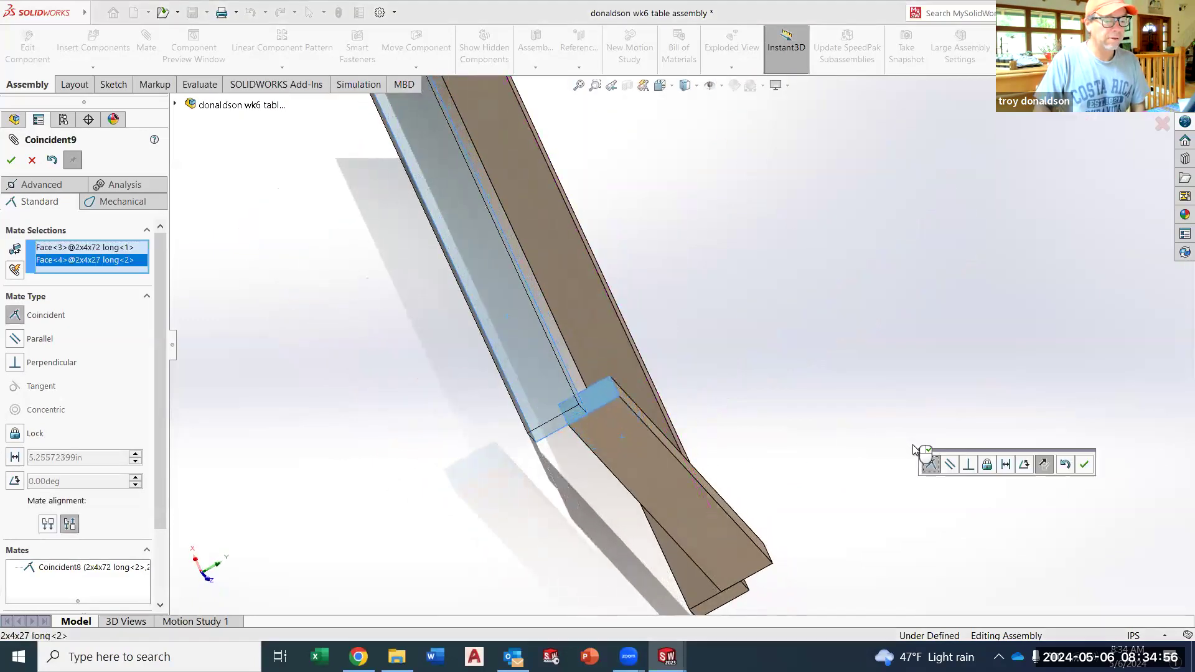
pyautogui.moveTo(869, 405); pyautogui.dragTo(852, 368, button='middle')
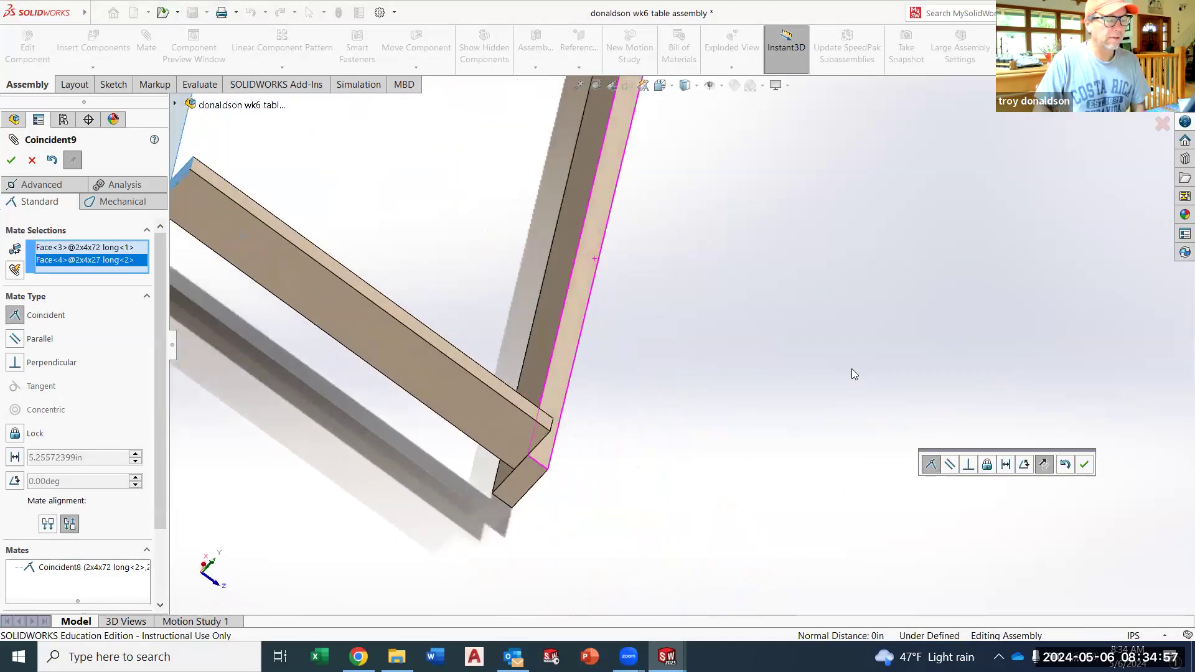
pyautogui.click(11, 160)
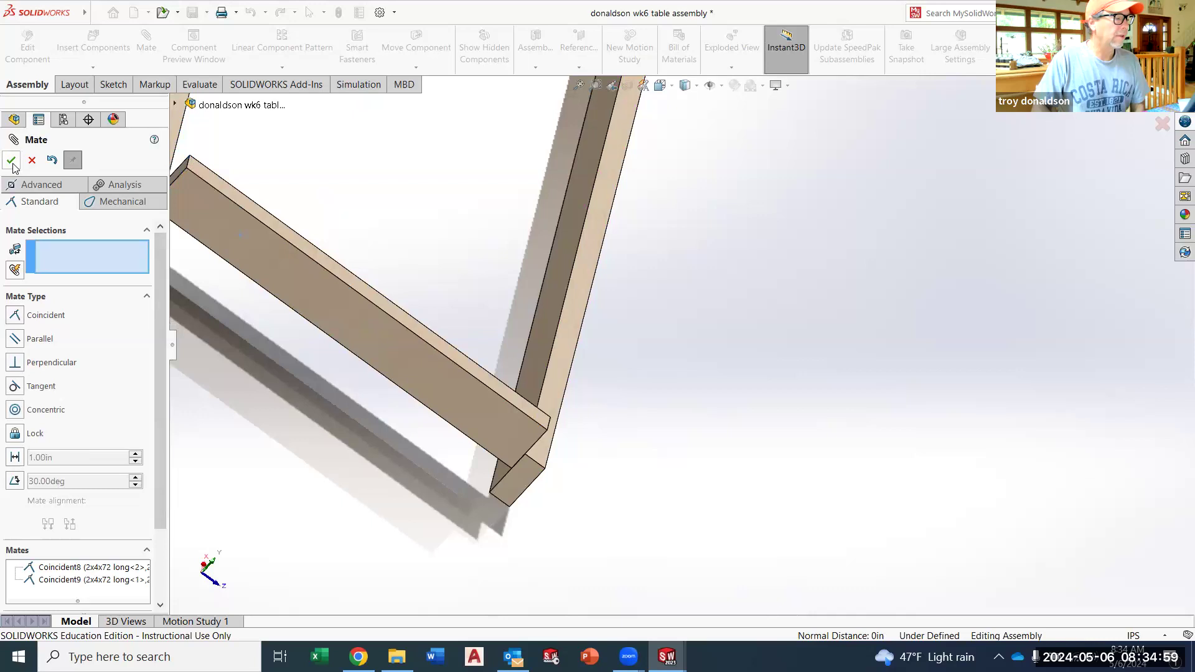
# Step: Make the top faces of the second 27-inch board and the second 72-inch board coincident to close the rectangular frame
pyautogui.click(455, 357)
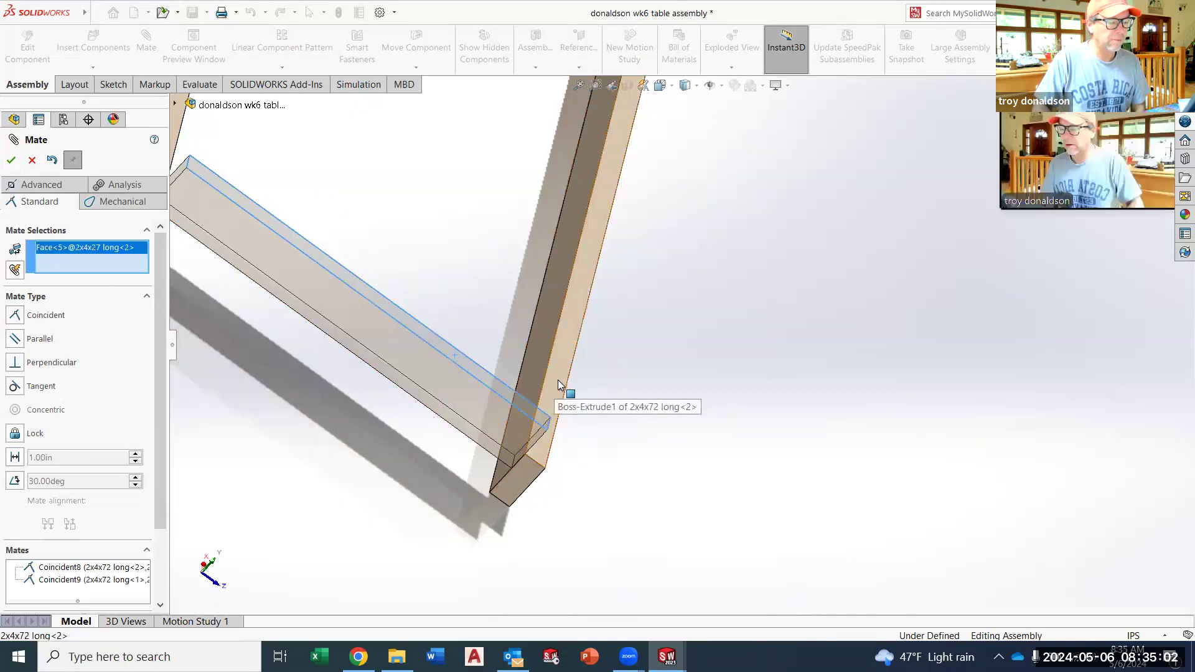
pyautogui.click(560, 389)
pyautogui.moveTo(728, 405); pyautogui.dragTo(649, 261, button='middle')
pyautogui.scroll(-2, 649, 261)
pyautogui.scroll(4, 649, 261)
pyautogui.scroll(2, 686, 294)
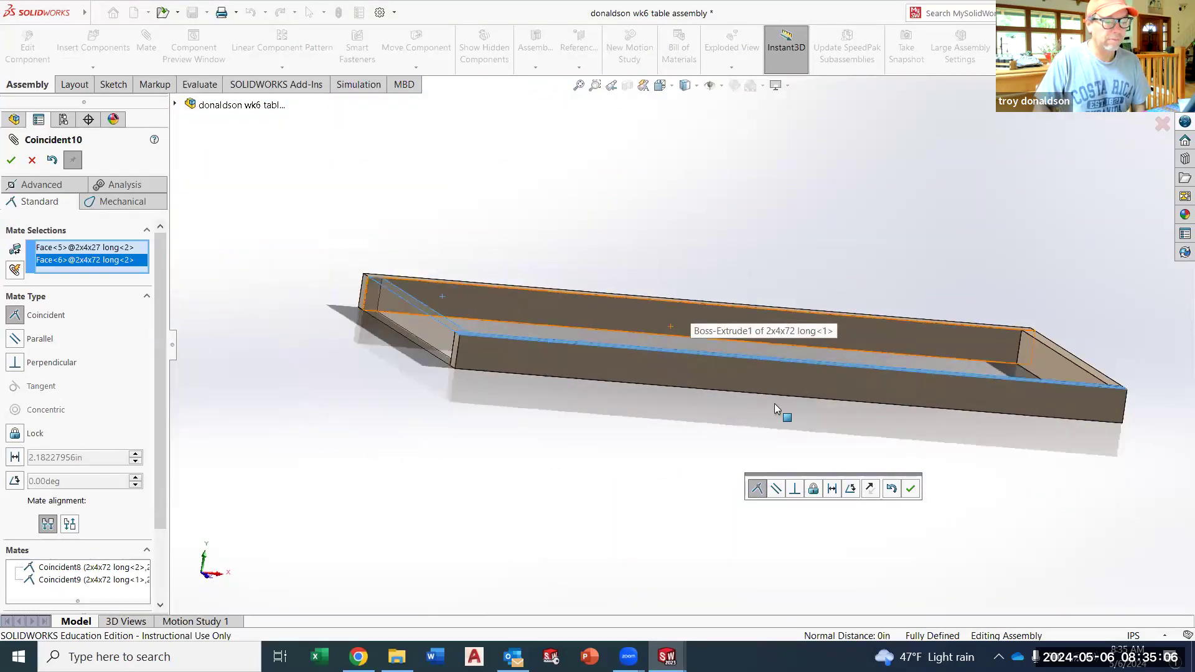
pyautogui.scroll(3, 997, 427)
pyautogui.scroll(-3, 935, 406)
pyautogui.scroll(3, 680, 348)
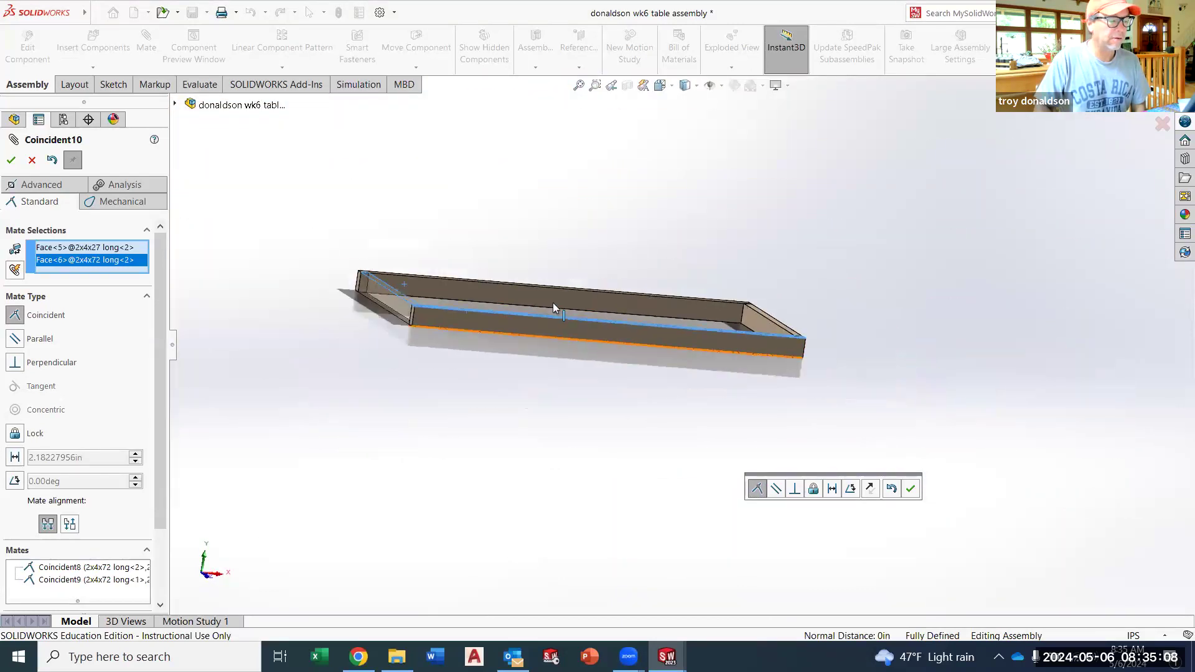
pyautogui.moveTo(472, 416); pyautogui.dragTo(445, 434, button='middle')
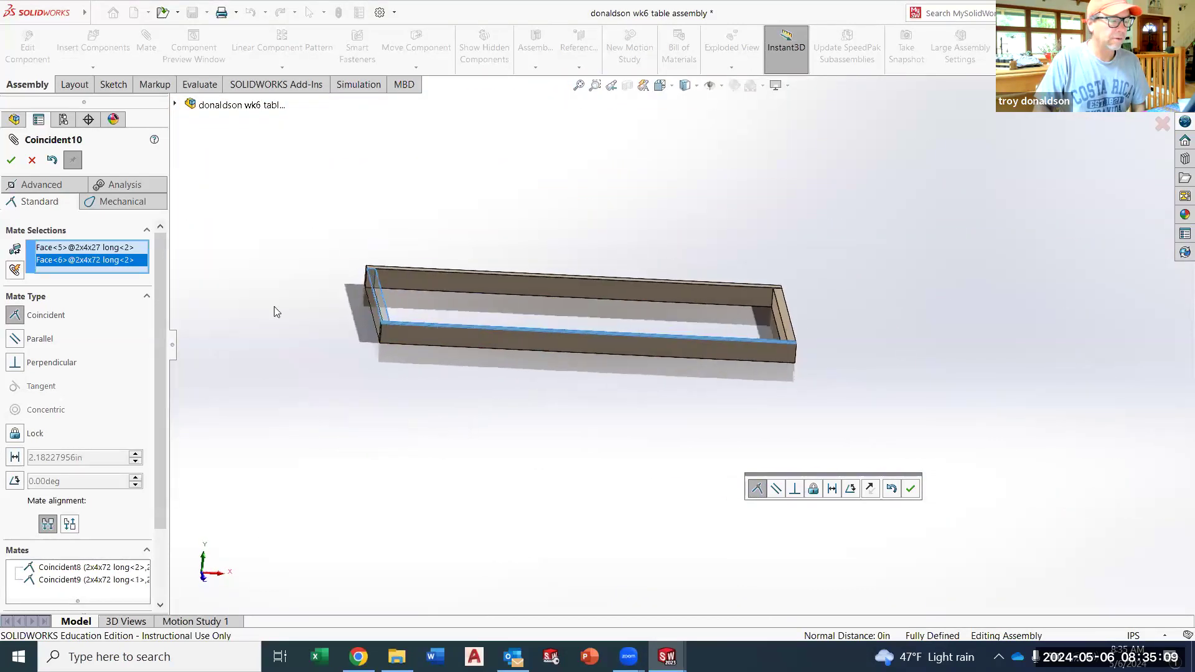
pyautogui.click(12, 161)
pyautogui.click(12, 162)
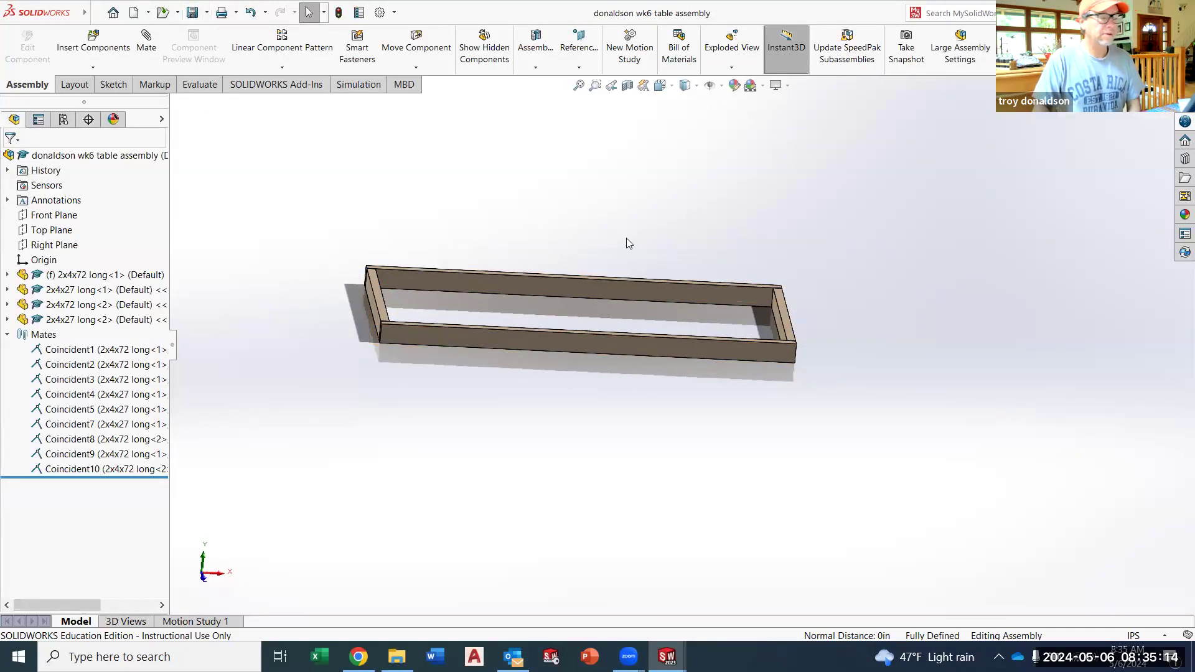
pyautogui.moveTo(626, 240); pyautogui.dragTo(613, 289, button='middle')
pyautogui.scroll(-3, 613, 294)
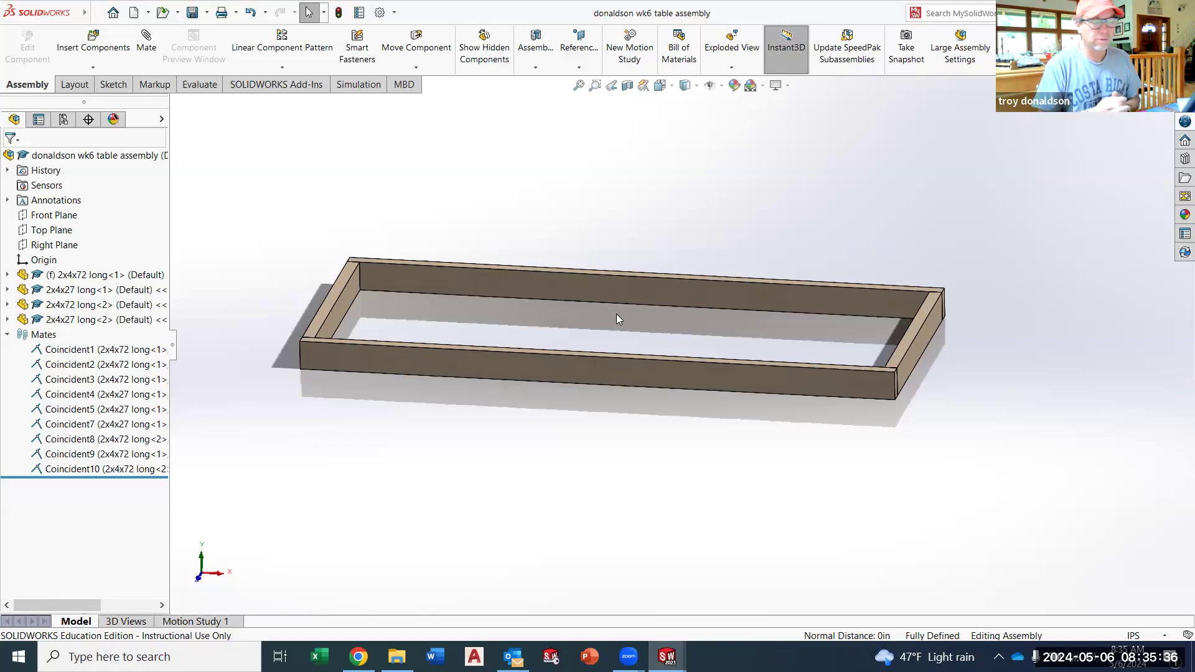
pyautogui.moveTo(760, 459); pyautogui.dragTo(681, 418, button='middle')
pyautogui.click(97, 14)
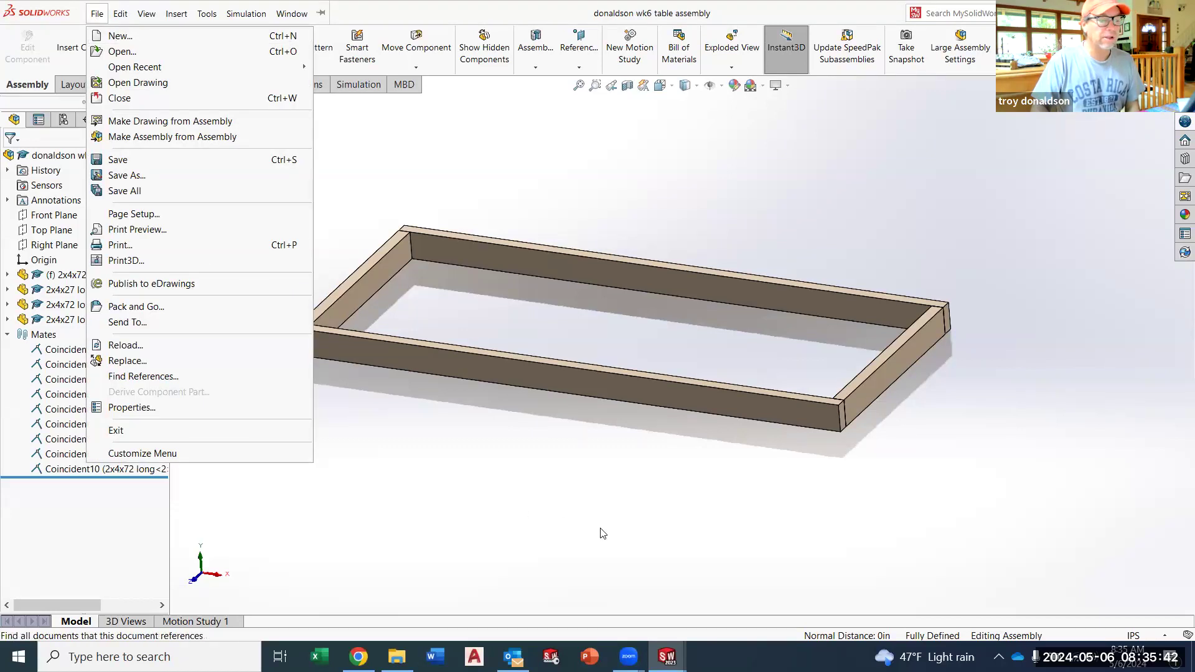
pyautogui.click(624, 535)
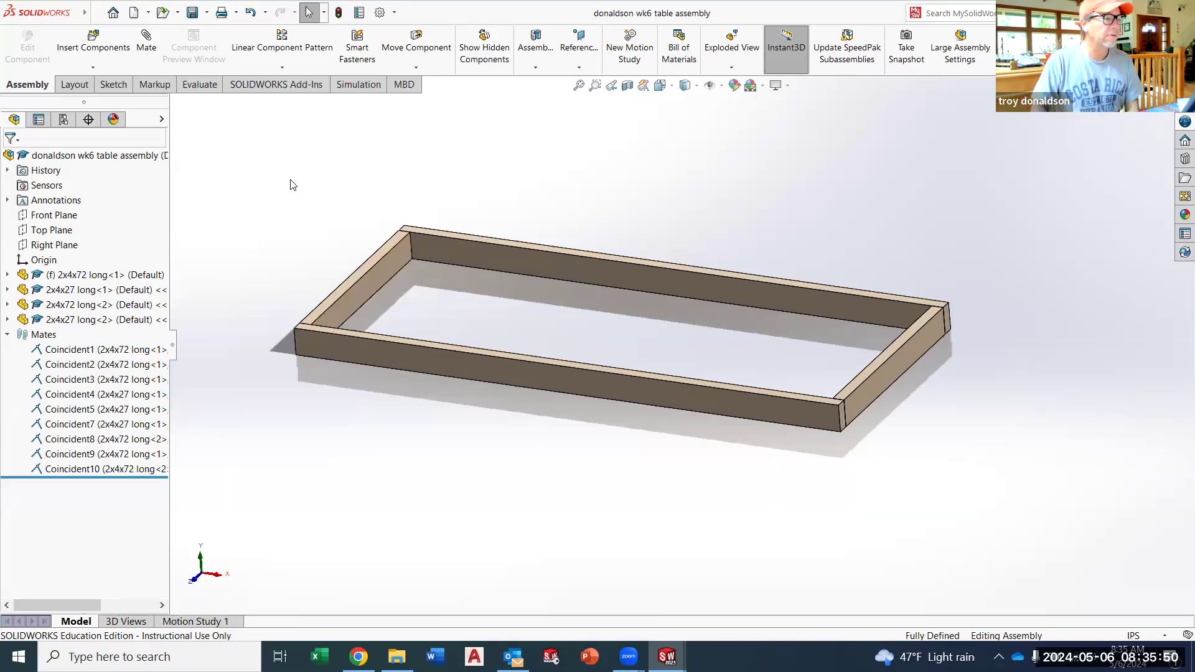
# Step: Create a new part inside the assembly without choosing a face or plane to position it on
pyautogui.click(102, 69)
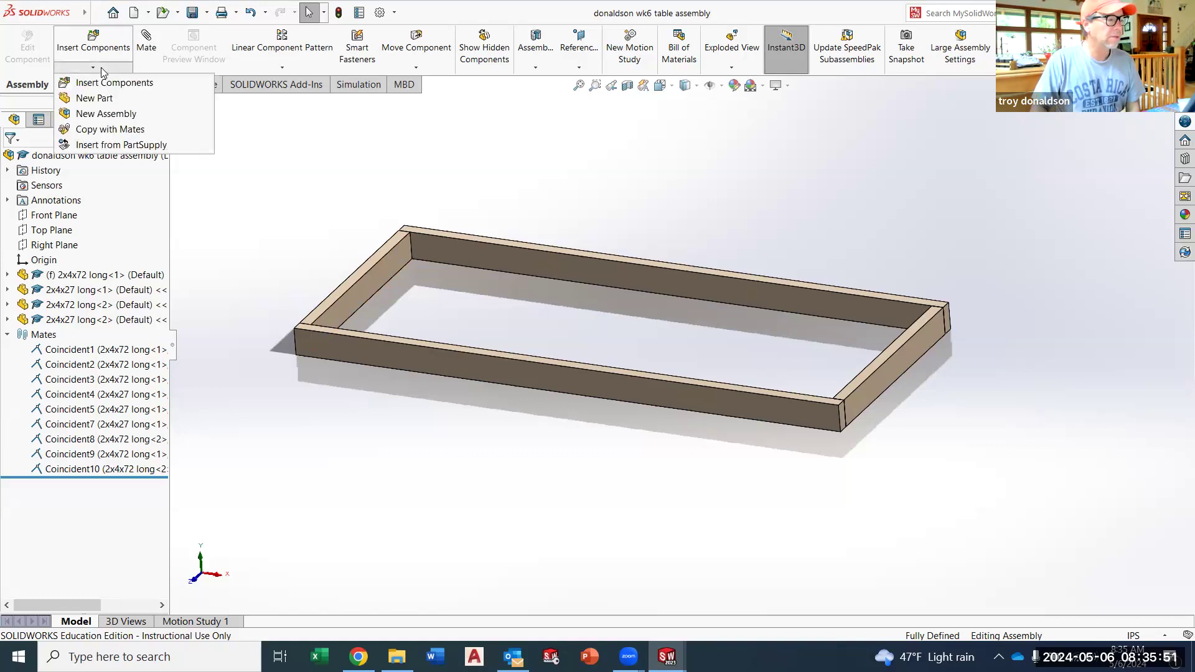
pyautogui.click(92, 100)
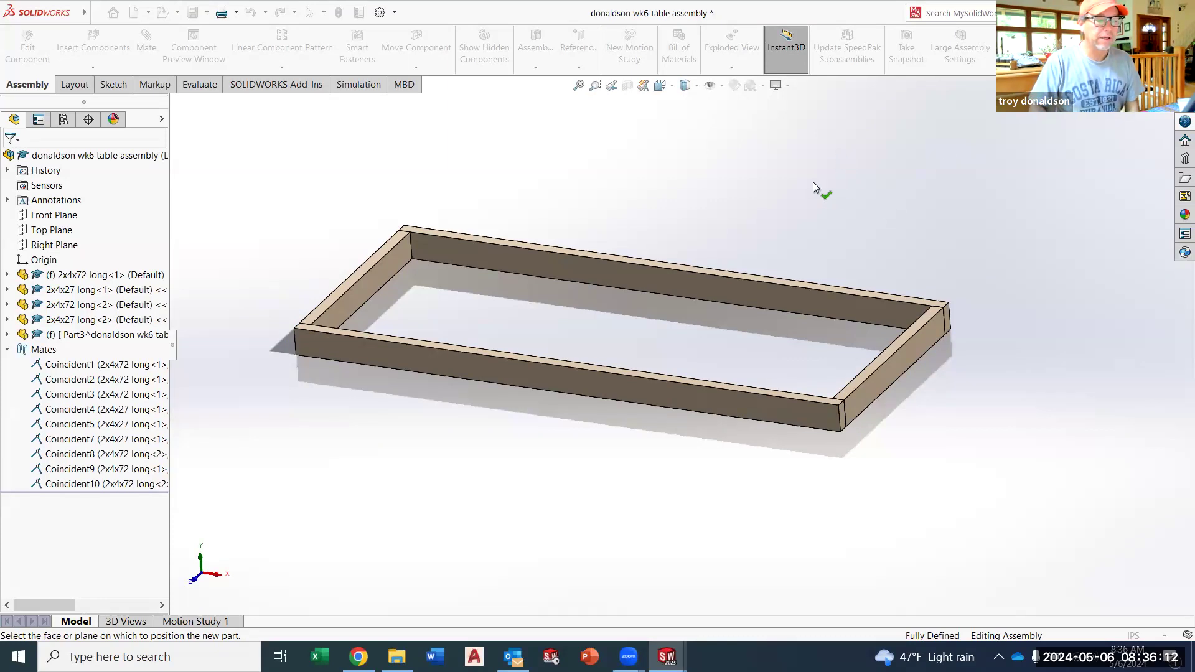
pyautogui.press('Escape')
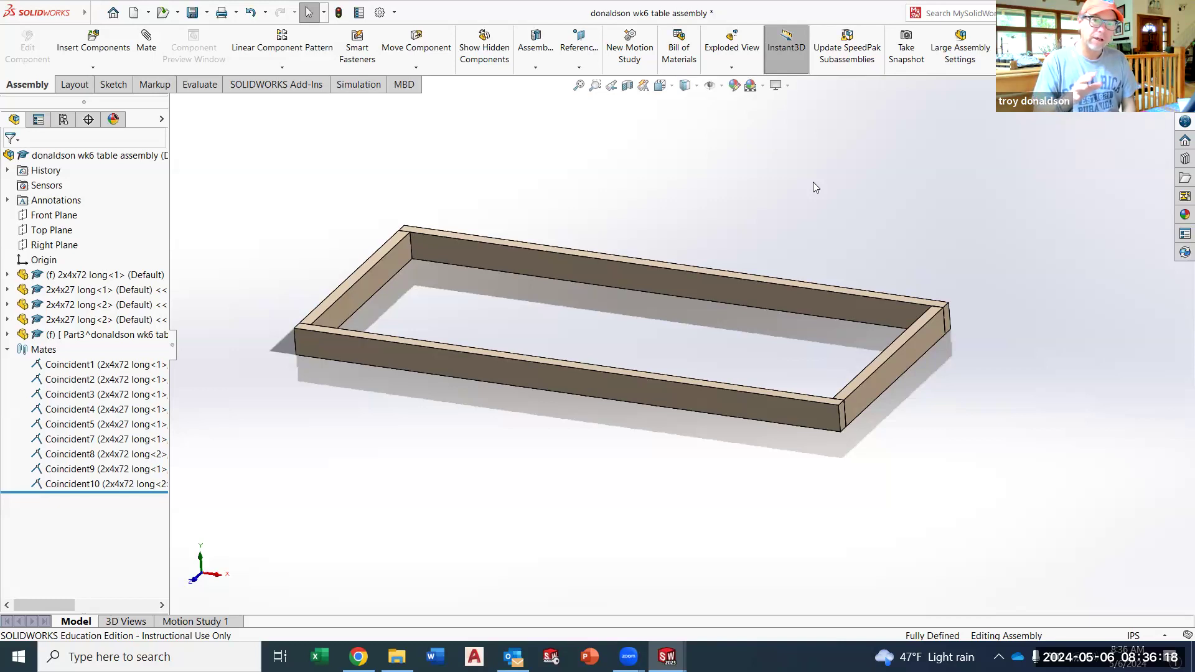
# Step: Rename the new in-context part in the assembly as "2x4x34 leg"
pyautogui.click(127, 333)
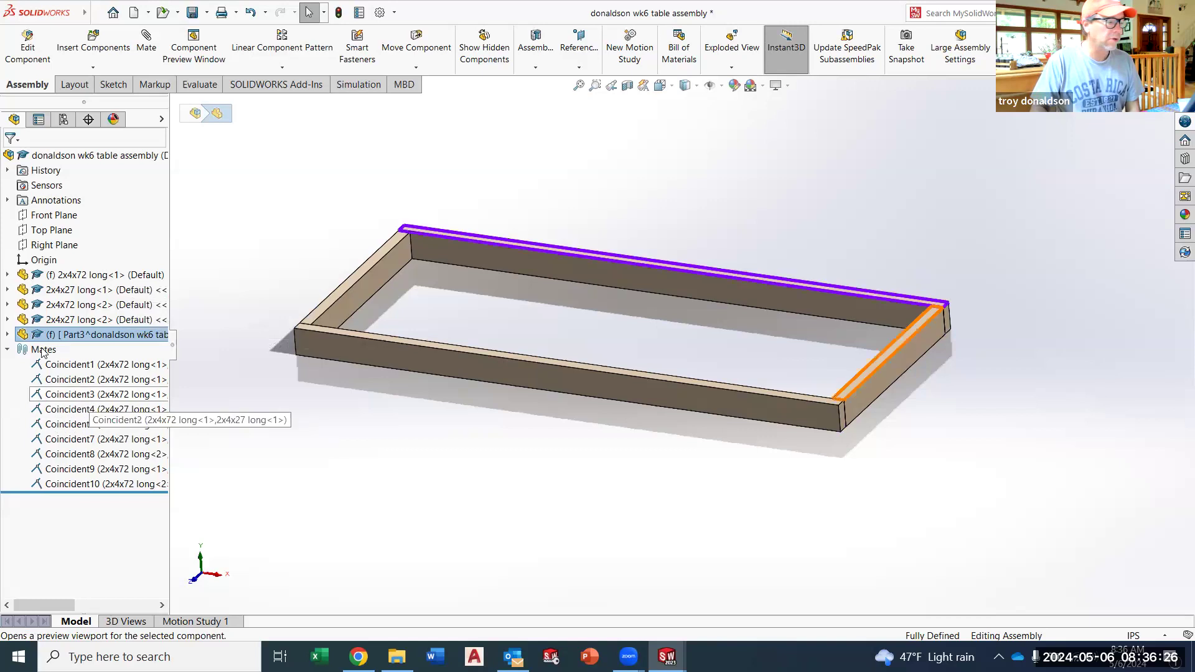
pyautogui.click(86, 337)
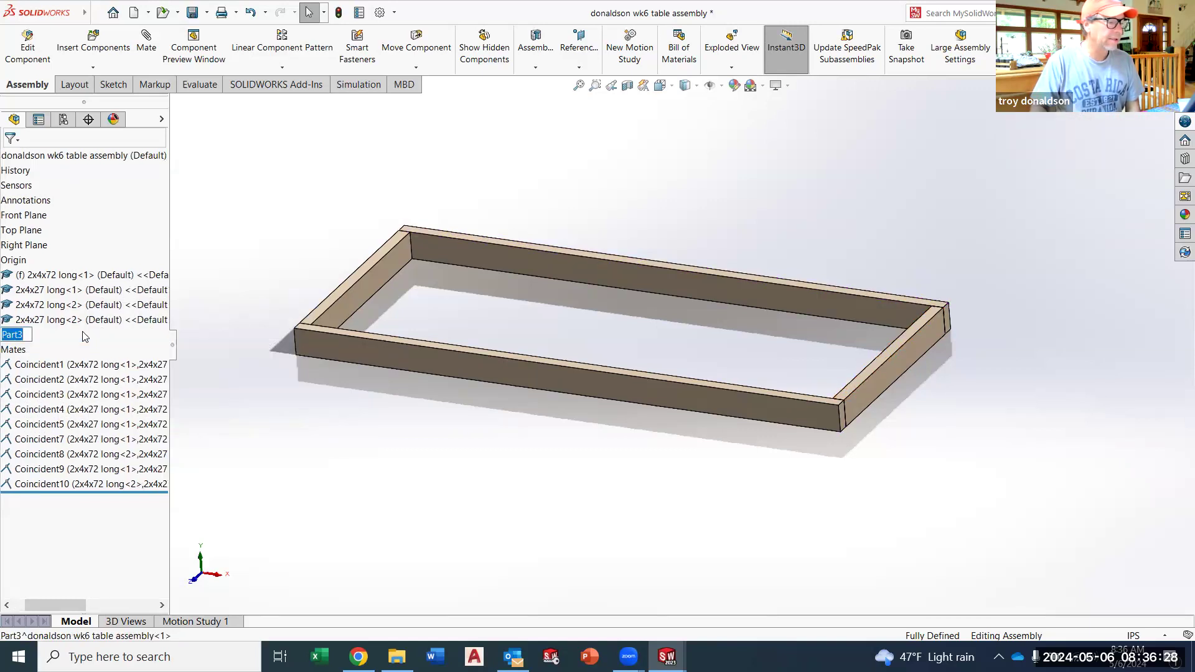
pyautogui.write('2')
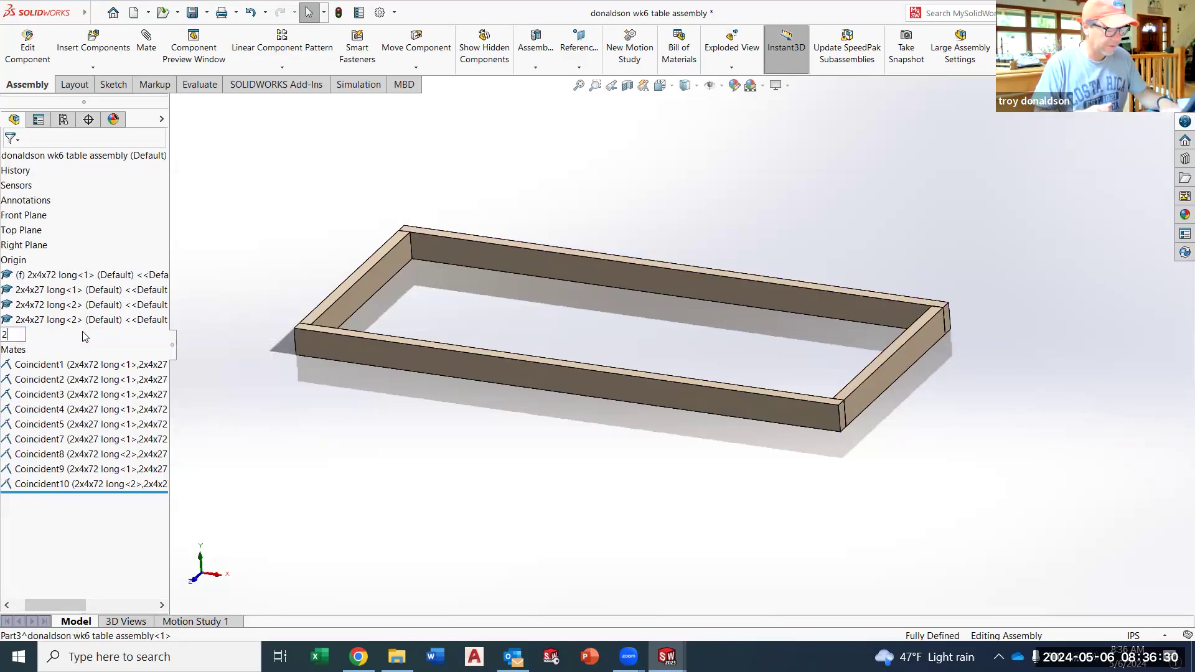
pyautogui.write('x4x')
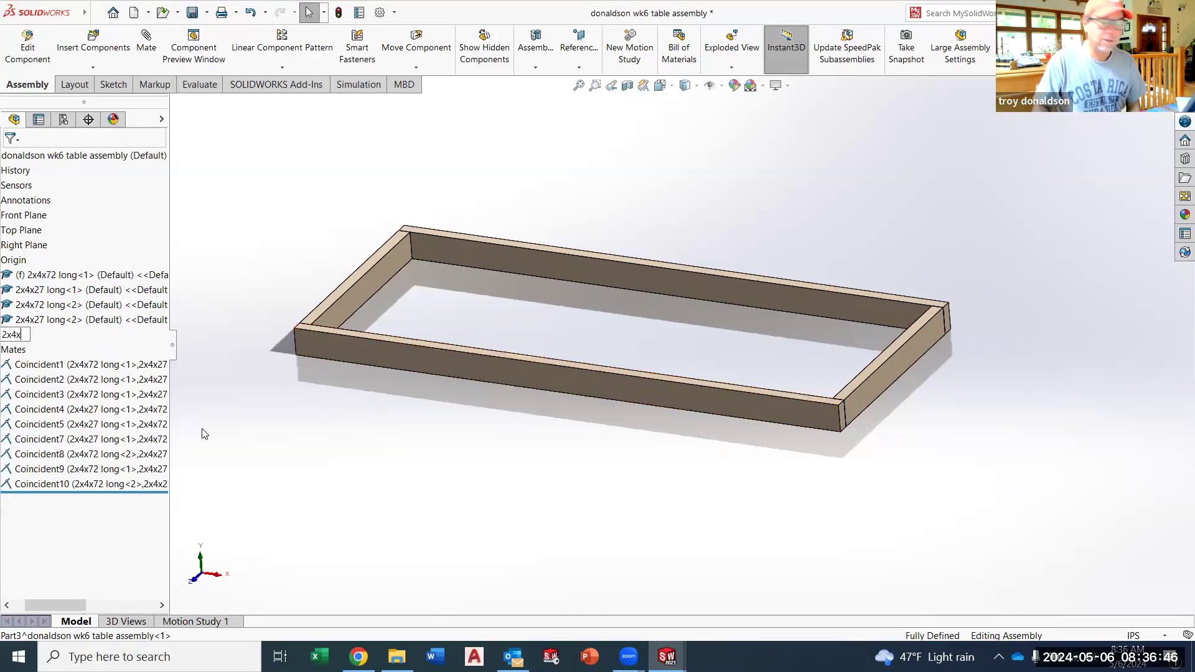
pyautogui.write('3')
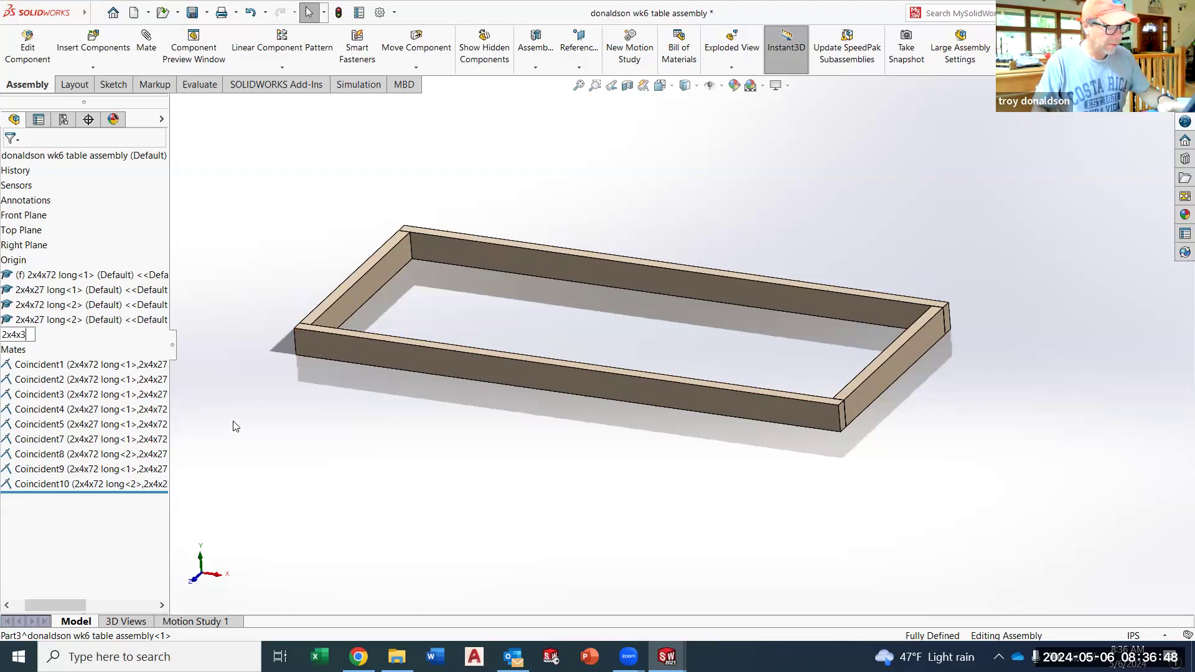
pyautogui.write('4 lo')
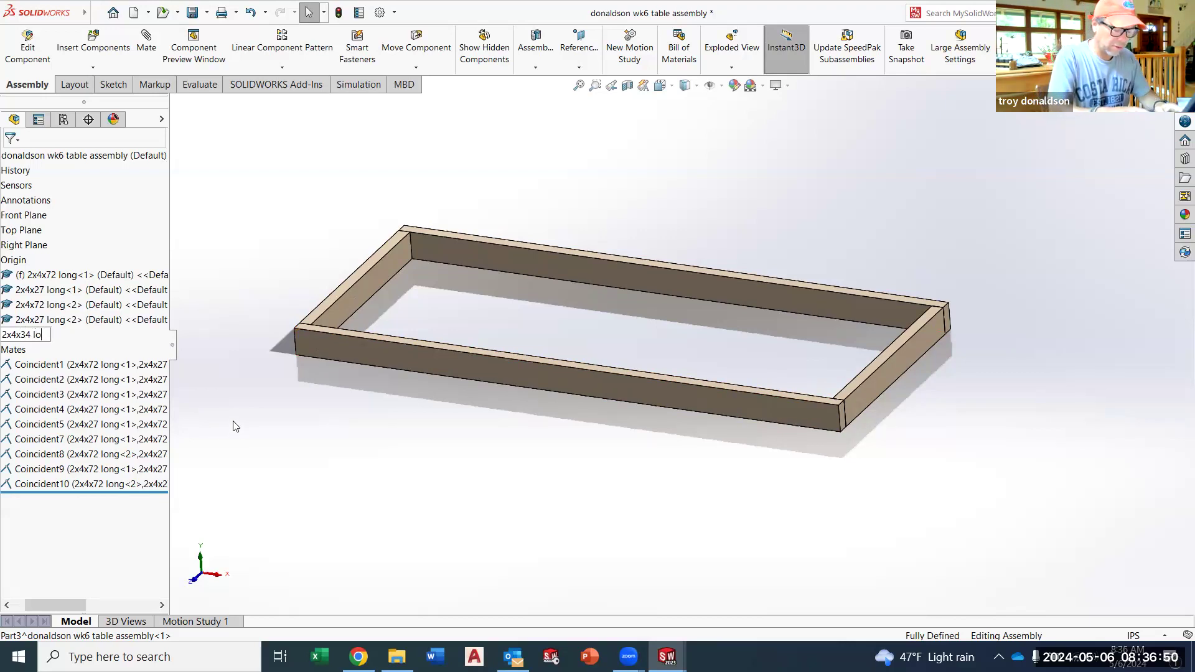
pyautogui.press('BackSpace')
pyautogui.write('e')
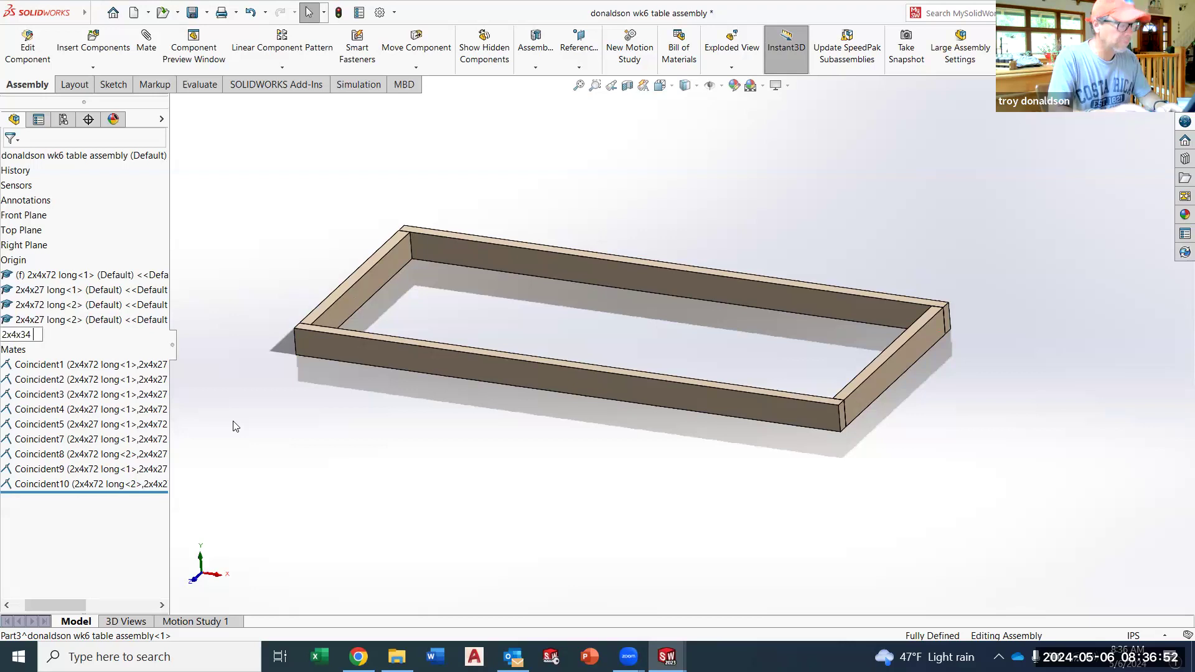
pyautogui.write('g')
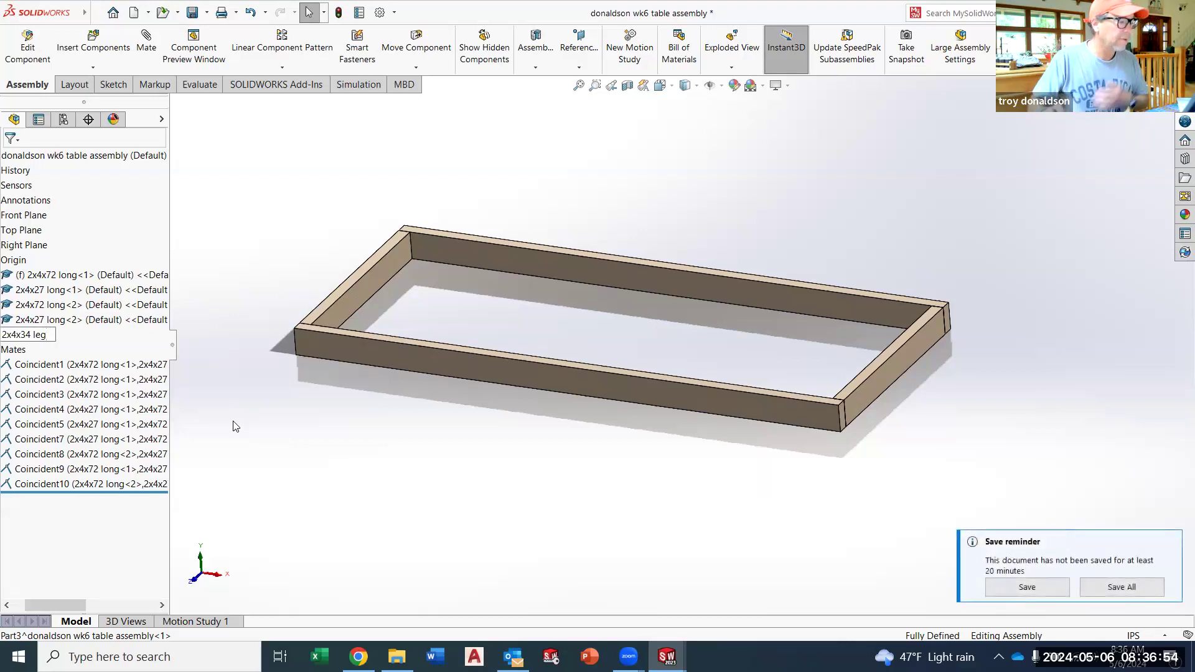
pyautogui.press('Return')
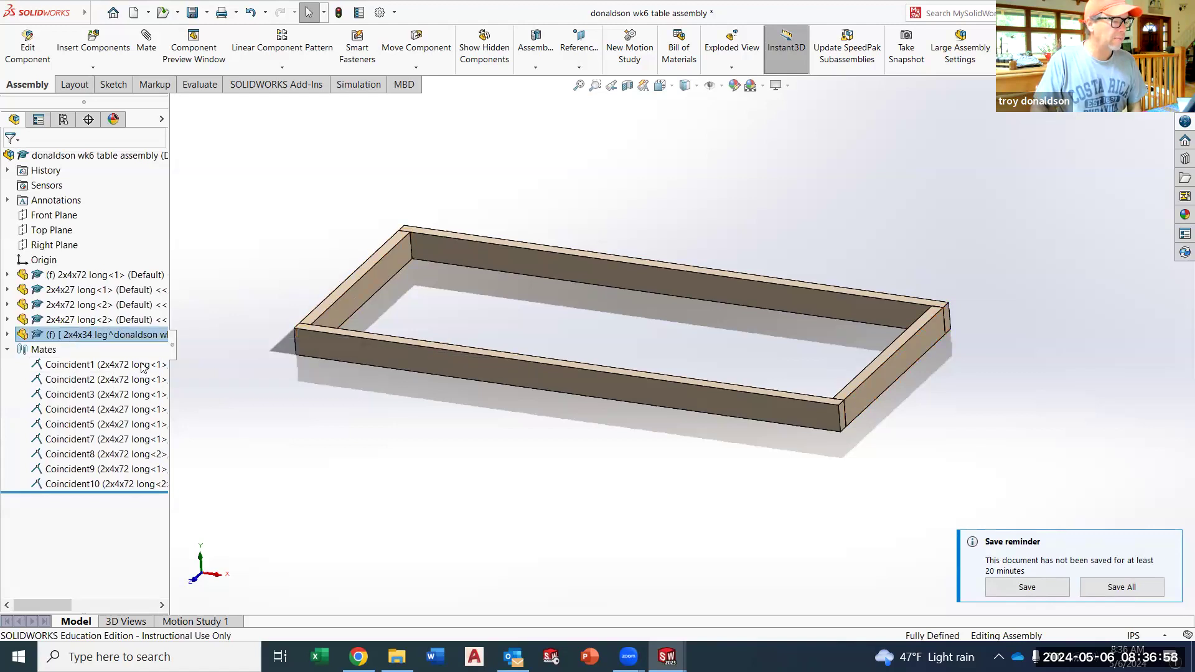
pyautogui.click(220, 414)
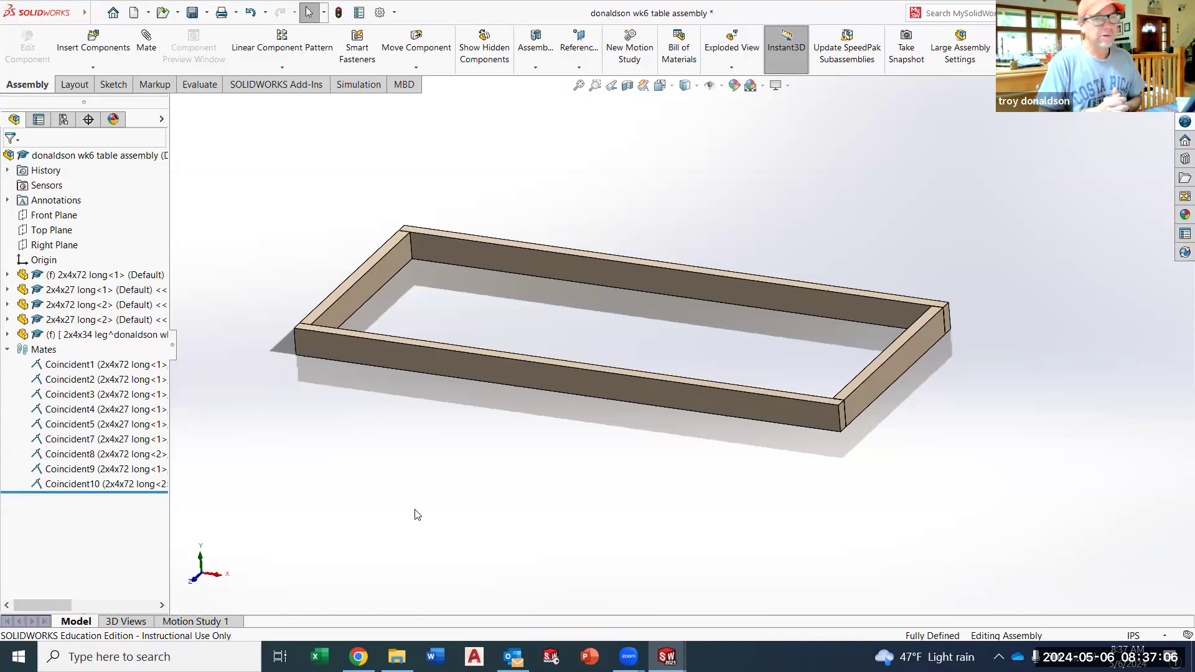
# Step: Start editing the 2x4x34 leg part in the context of the assembly
pyautogui.click(76, 333)
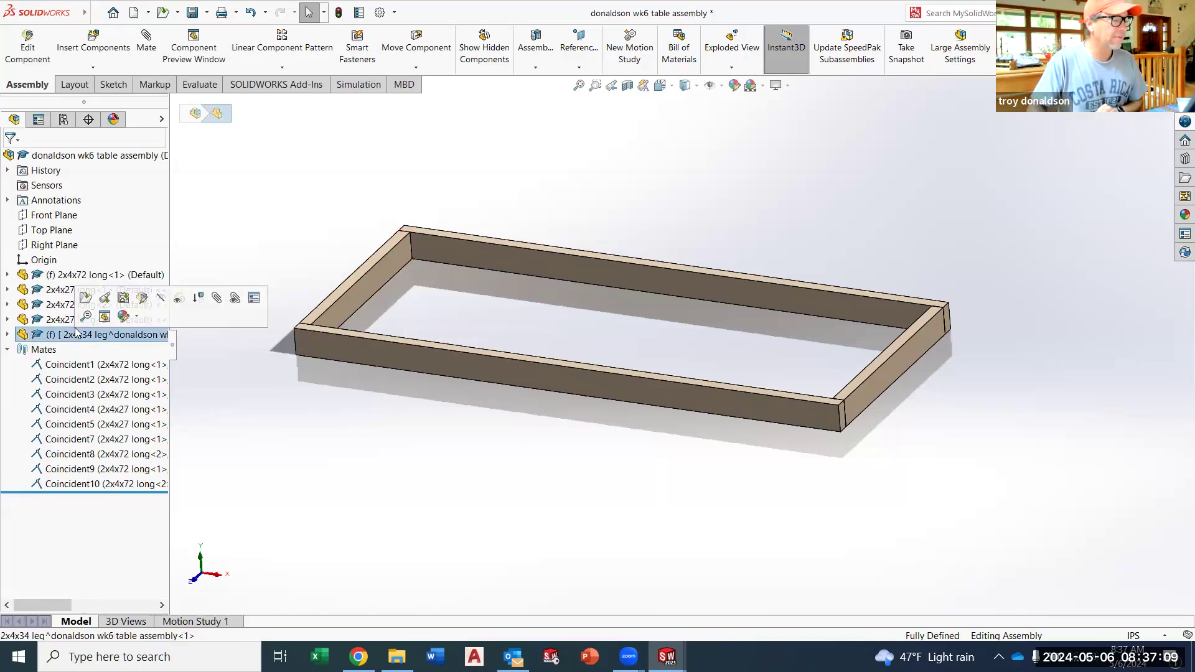
pyautogui.click(147, 301)
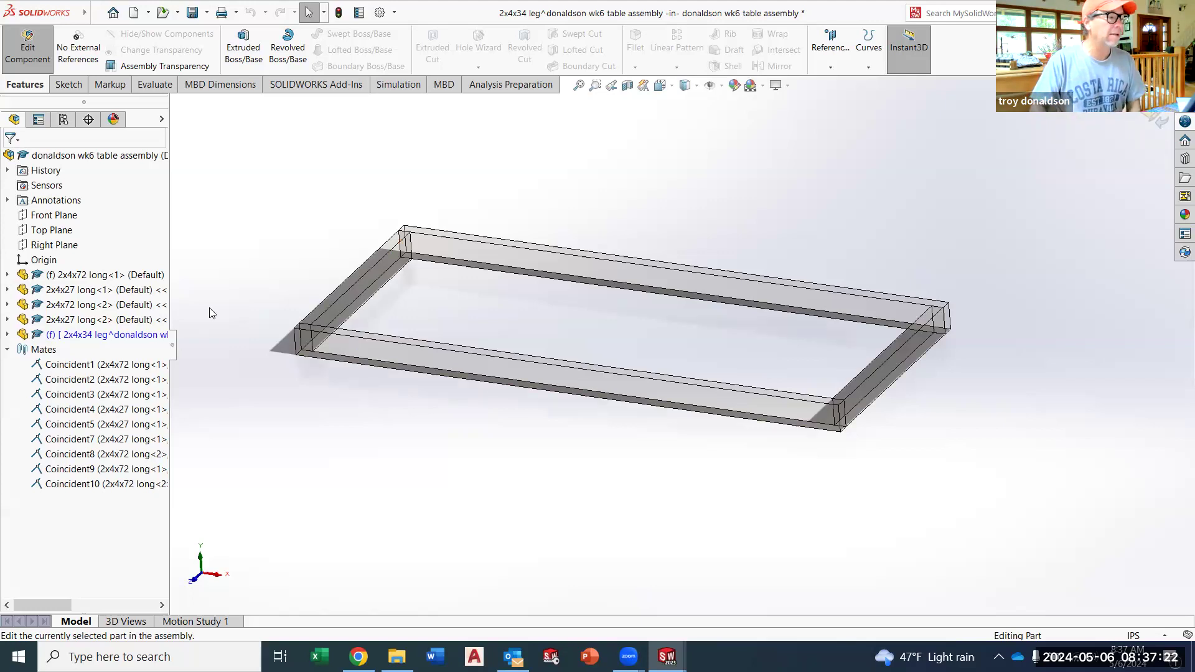
pyautogui.click(77, 90)
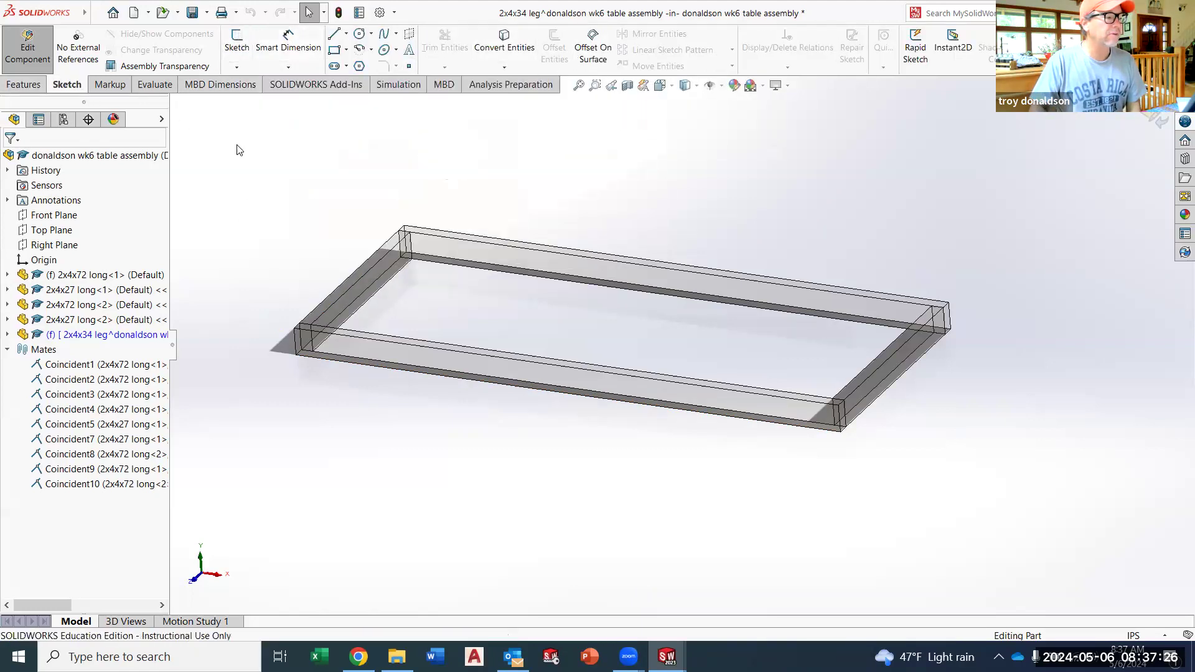
pyautogui.click(36, 87)
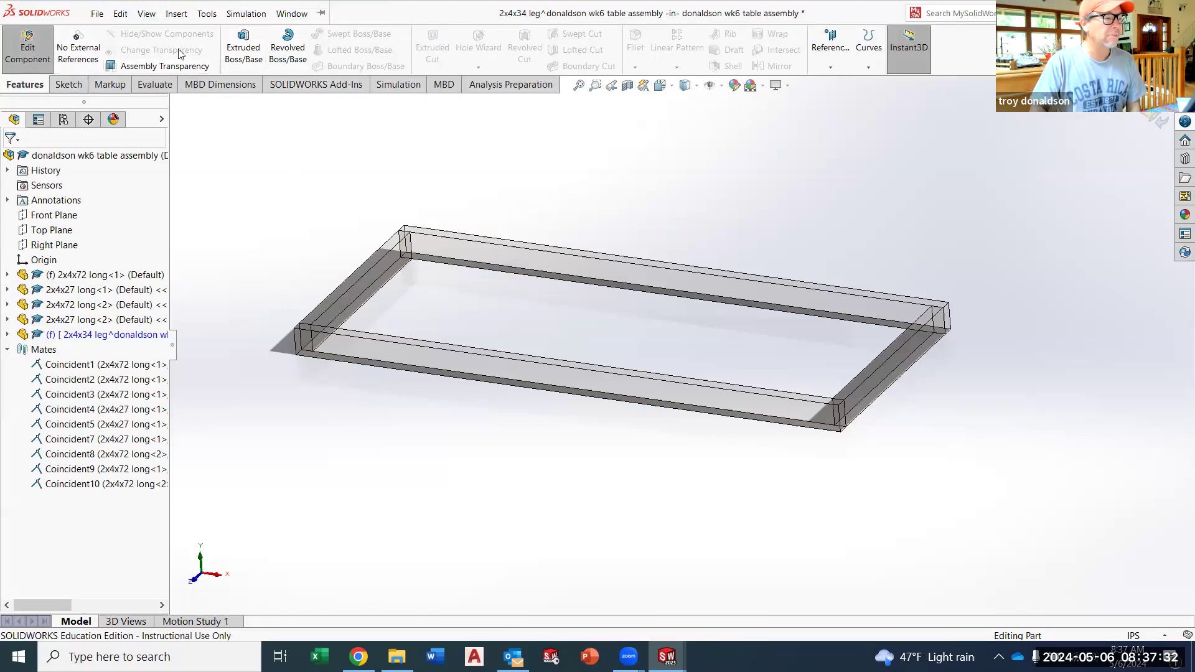
pyautogui.click(70, 85)
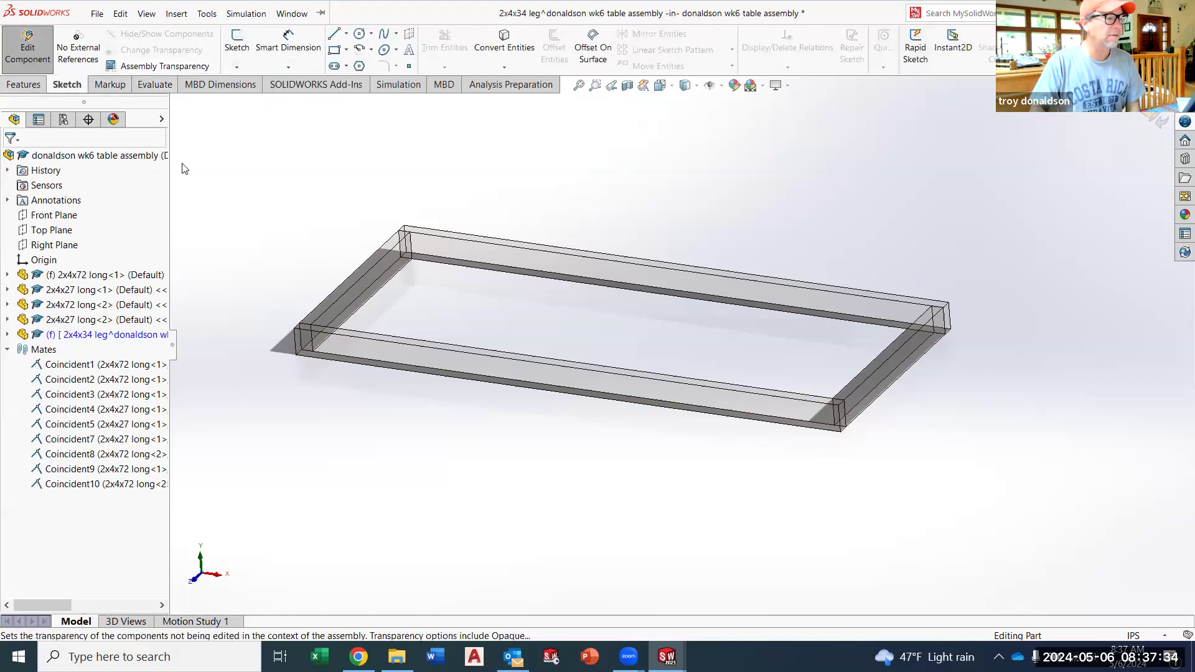
pyautogui.click(292, 14)
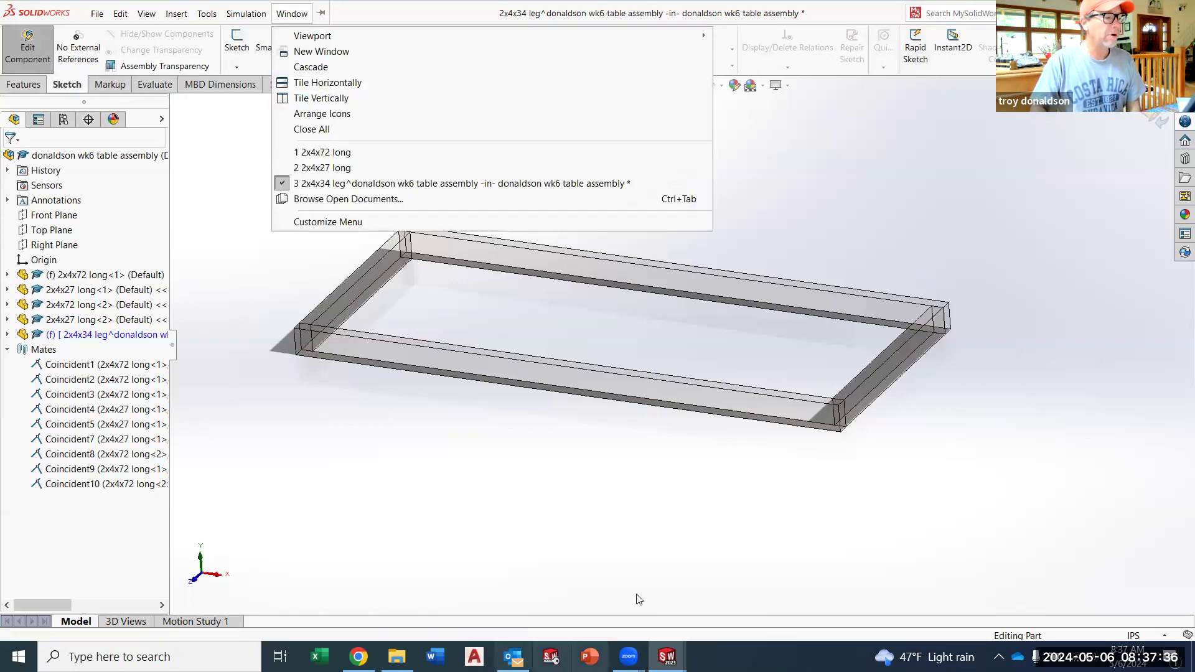
pyautogui.click(96, 14)
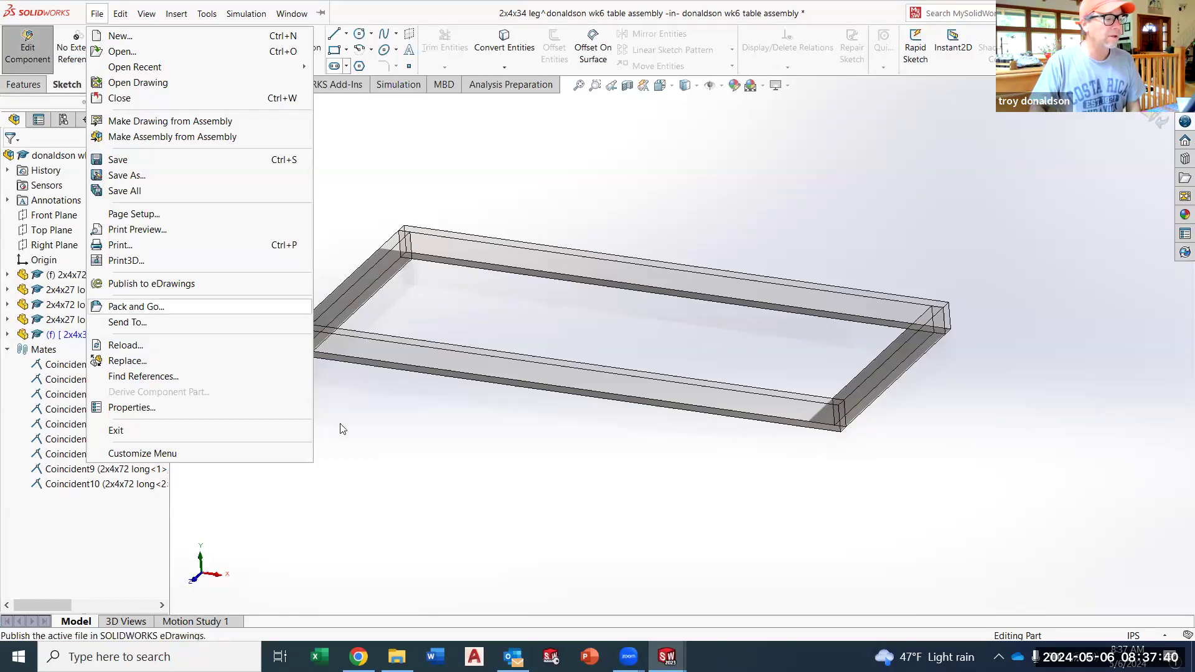
pyautogui.click(451, 482)
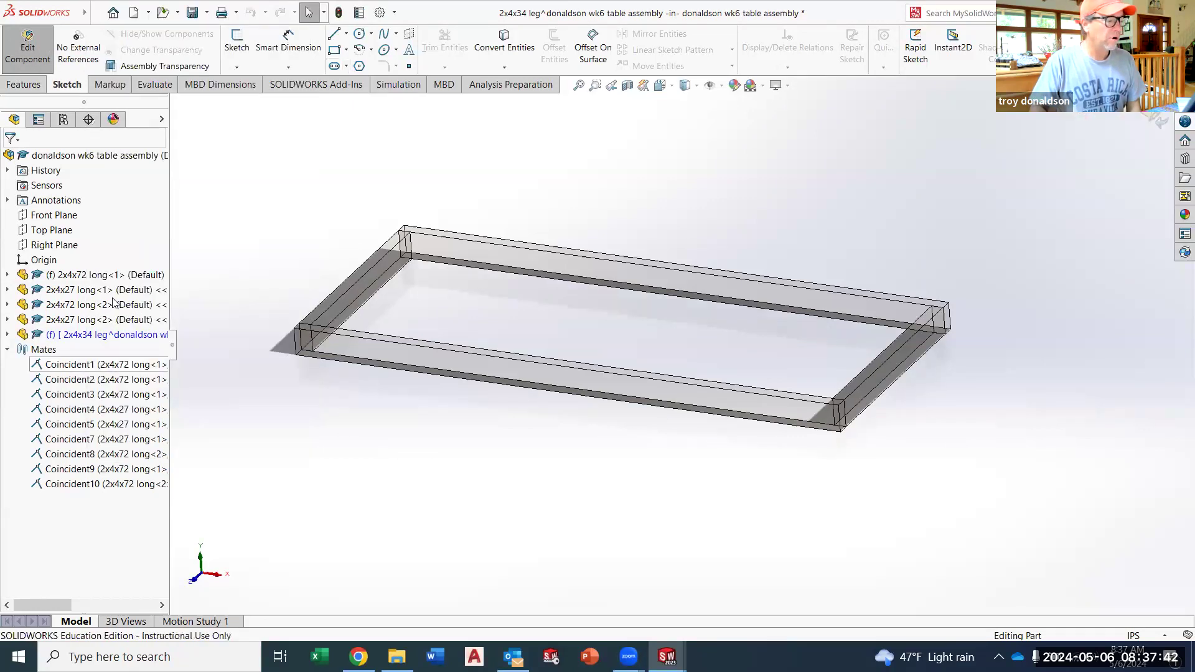
# Step: Start a sketch for the leg part on the top face of the second 27-inch board
pyautogui.click(7, 335)
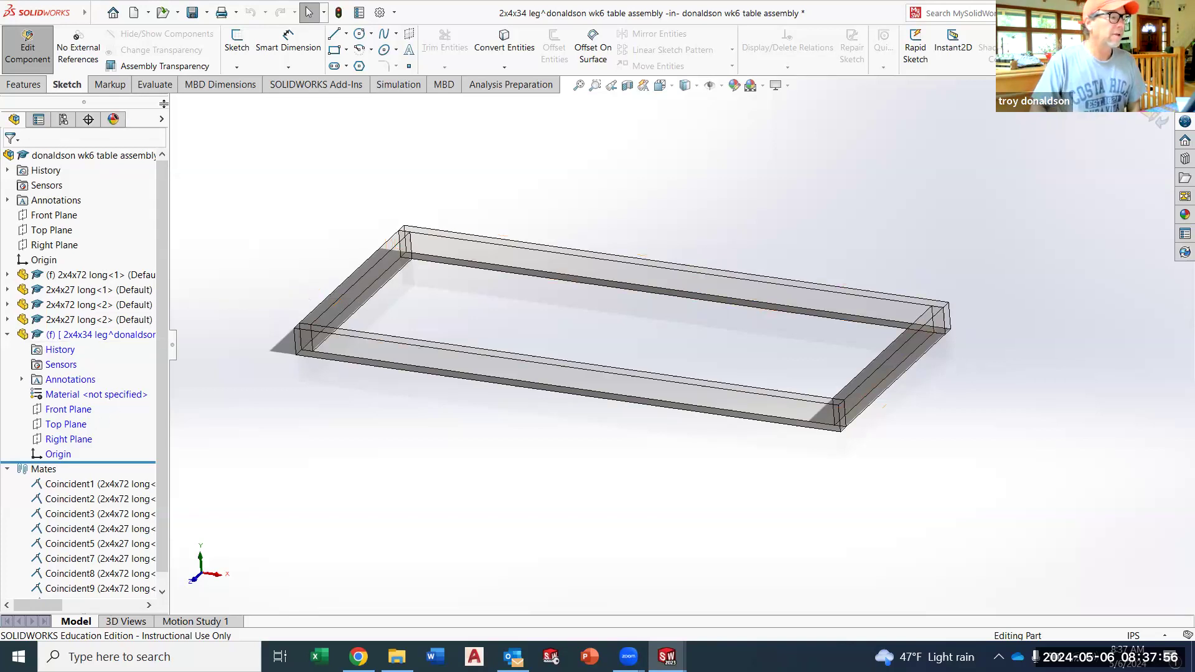
pyautogui.click(237, 43)
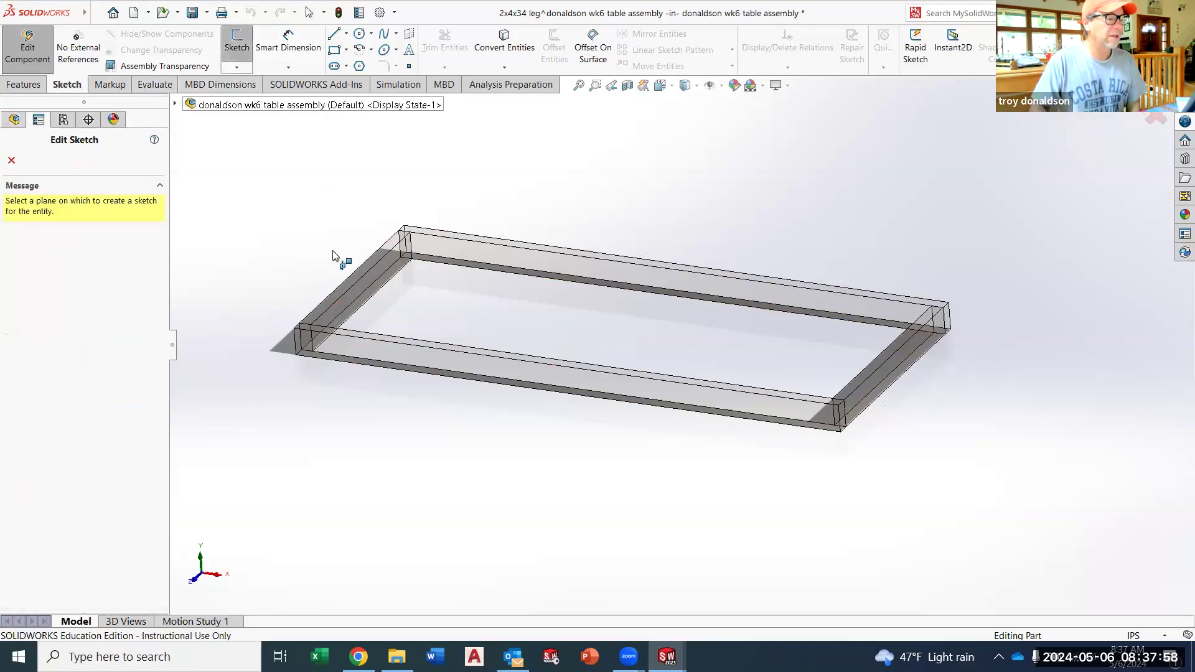
pyautogui.scroll(-5, 346, 305)
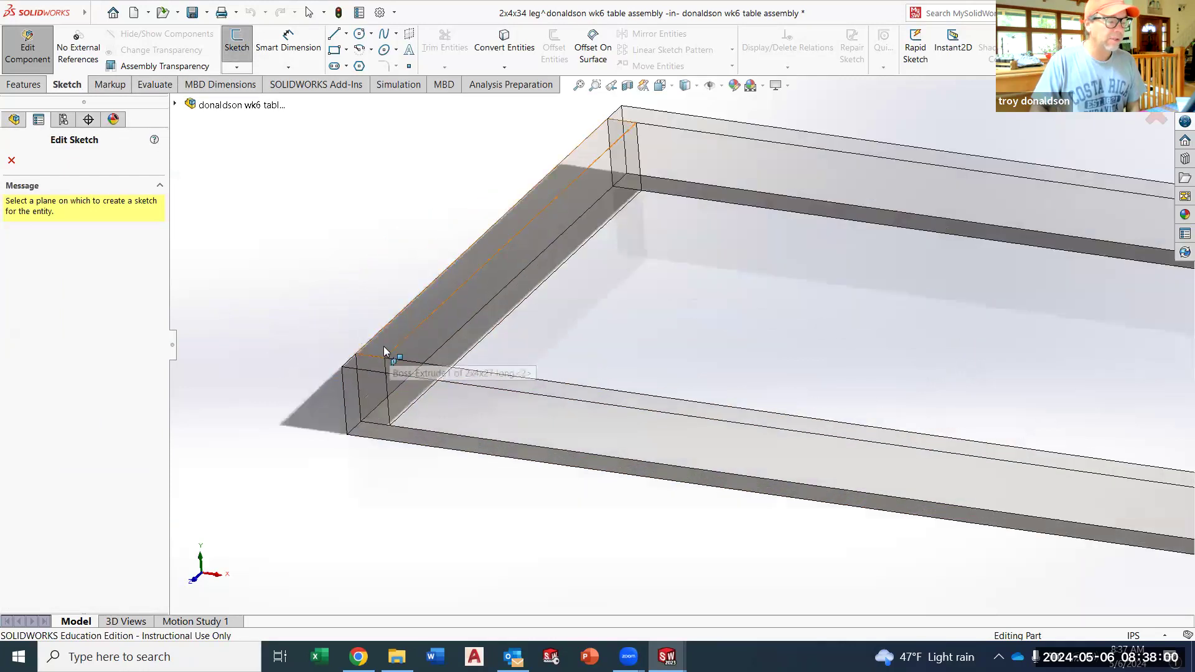
pyautogui.click(386, 340)
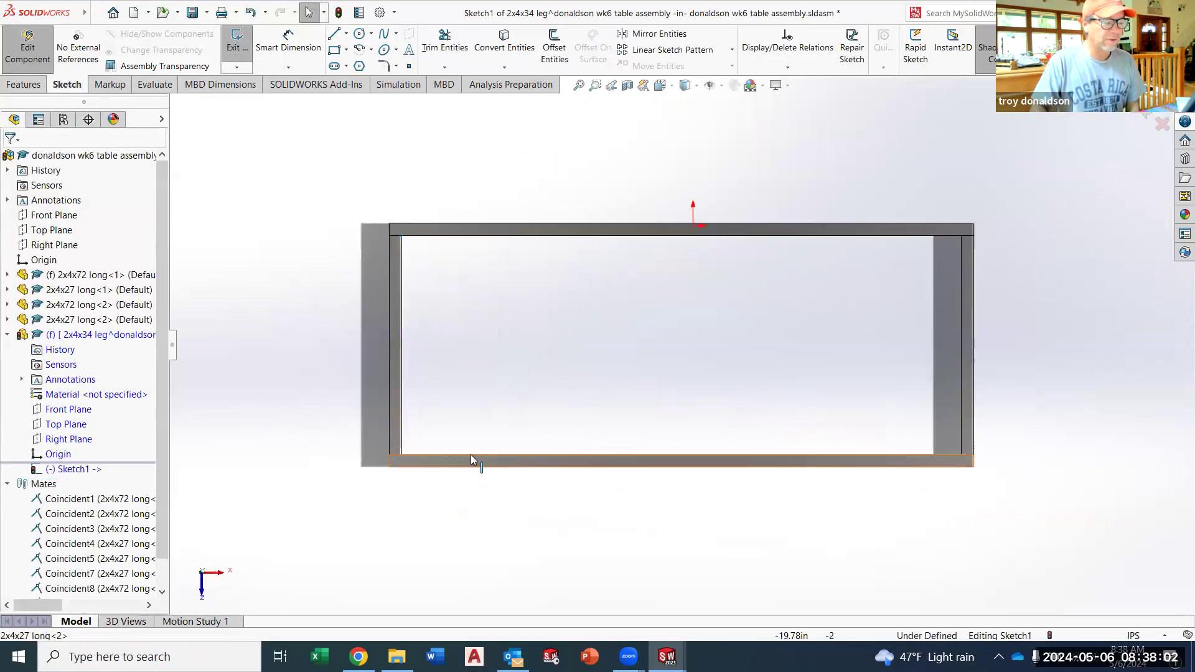
# Step: Sketch a corner rectangle in the open area just inside the frame corner between the second 27-inch and second 72-inch boards
pyautogui.click(334, 50)
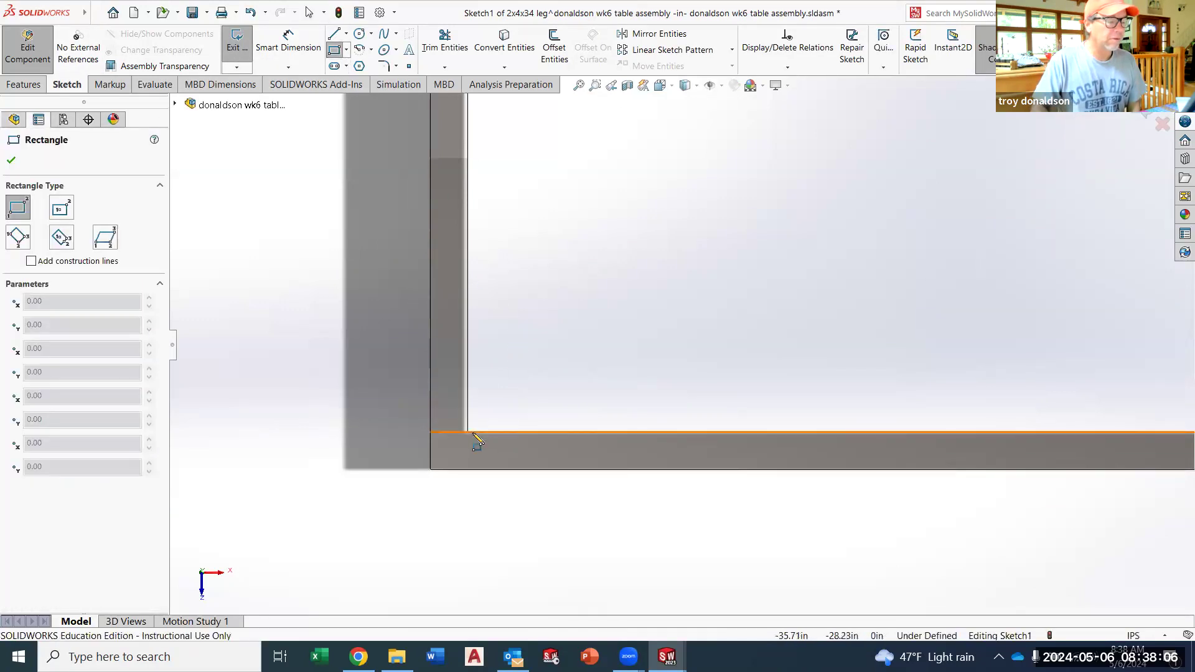
pyautogui.scroll(-3, 473, 441)
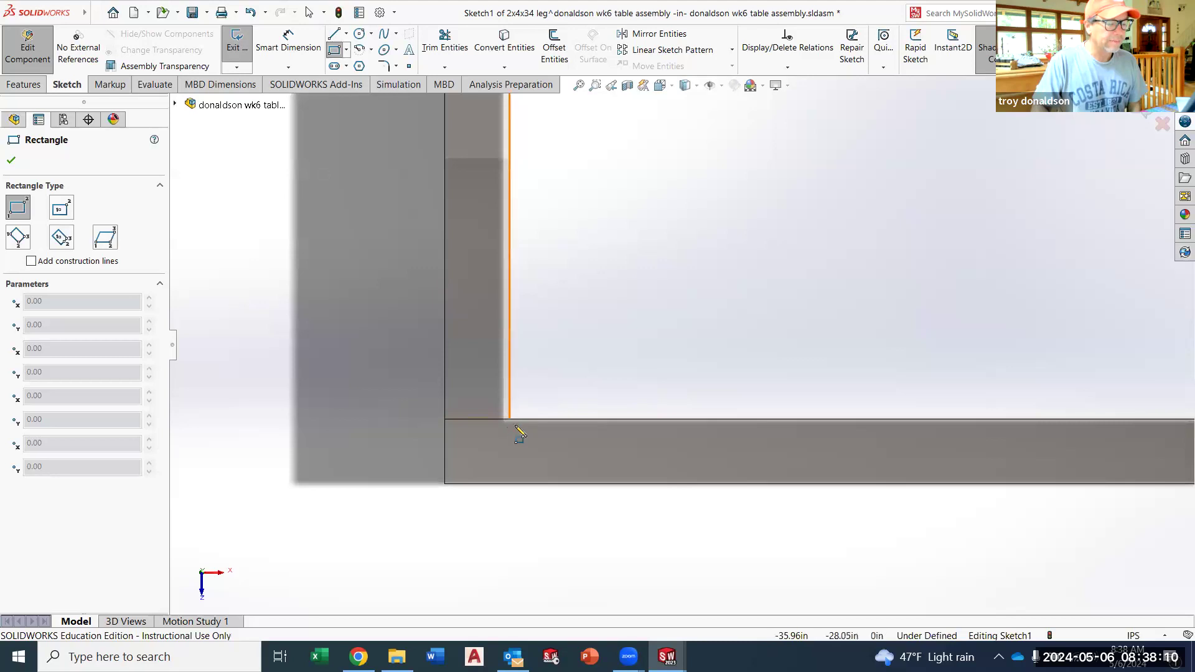
pyautogui.moveTo(513, 418); pyautogui.dragTo(516, 418, button='middle')
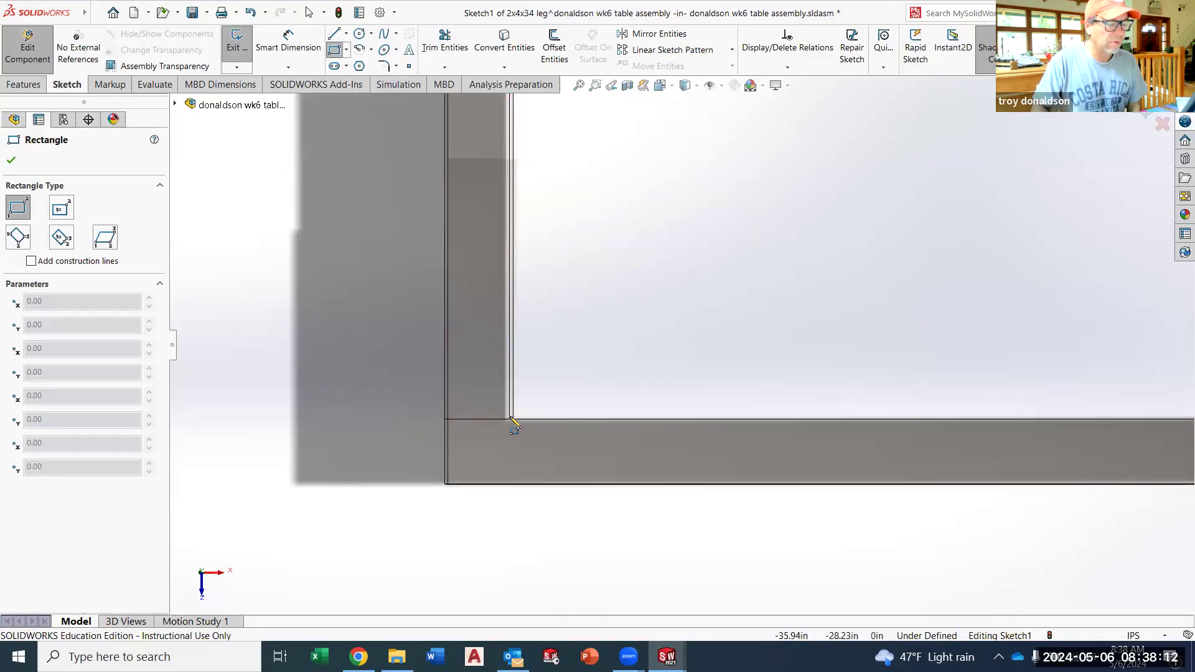
pyautogui.moveTo(573, 376); pyautogui.dragTo(574, 368, button='middle')
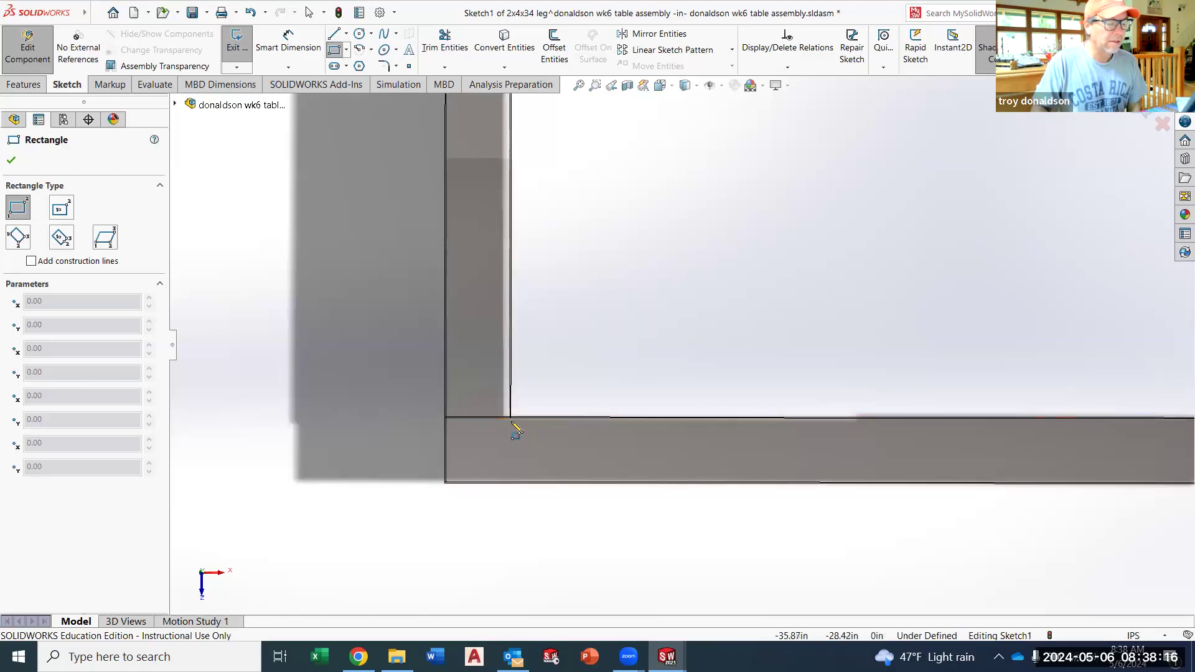
pyautogui.click(536, 392)
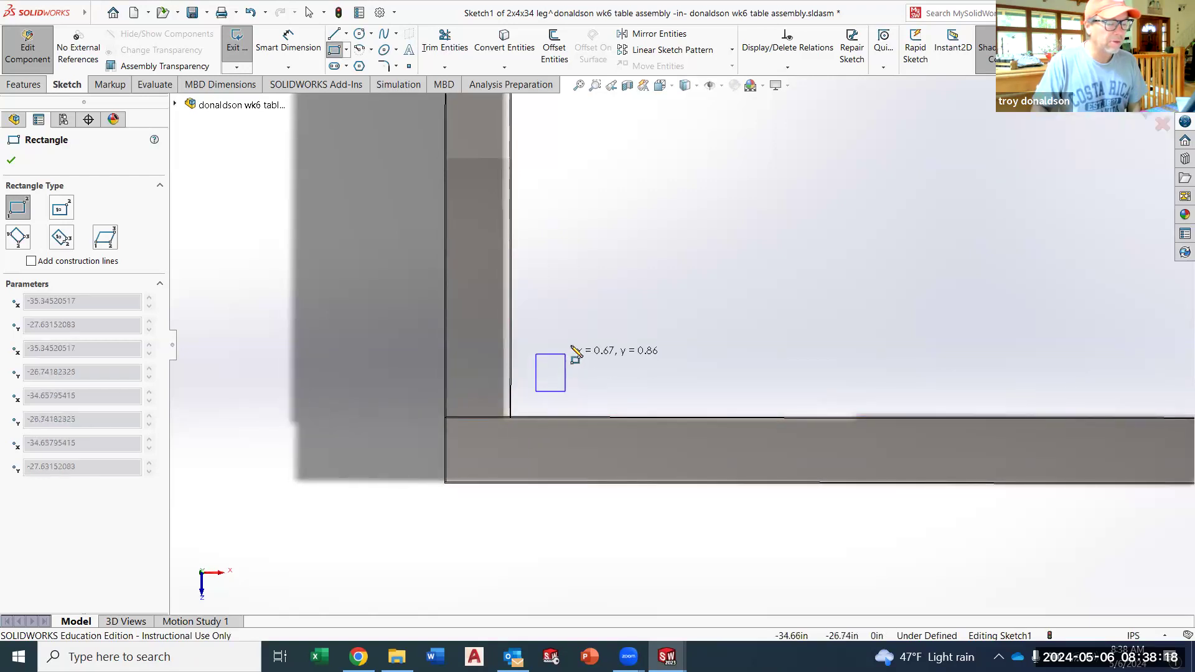
pyautogui.click(808, 310)
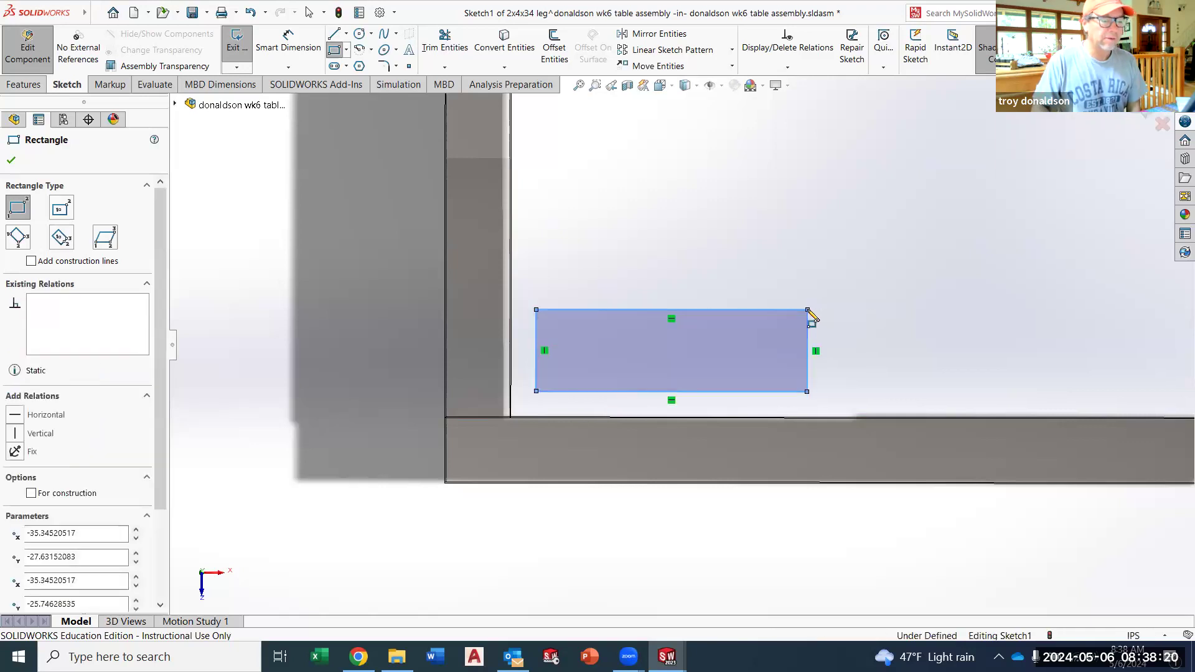
# Step: Dimension the long side of the leg's rectangle to 3.5 in
pyautogui.click(295, 48)
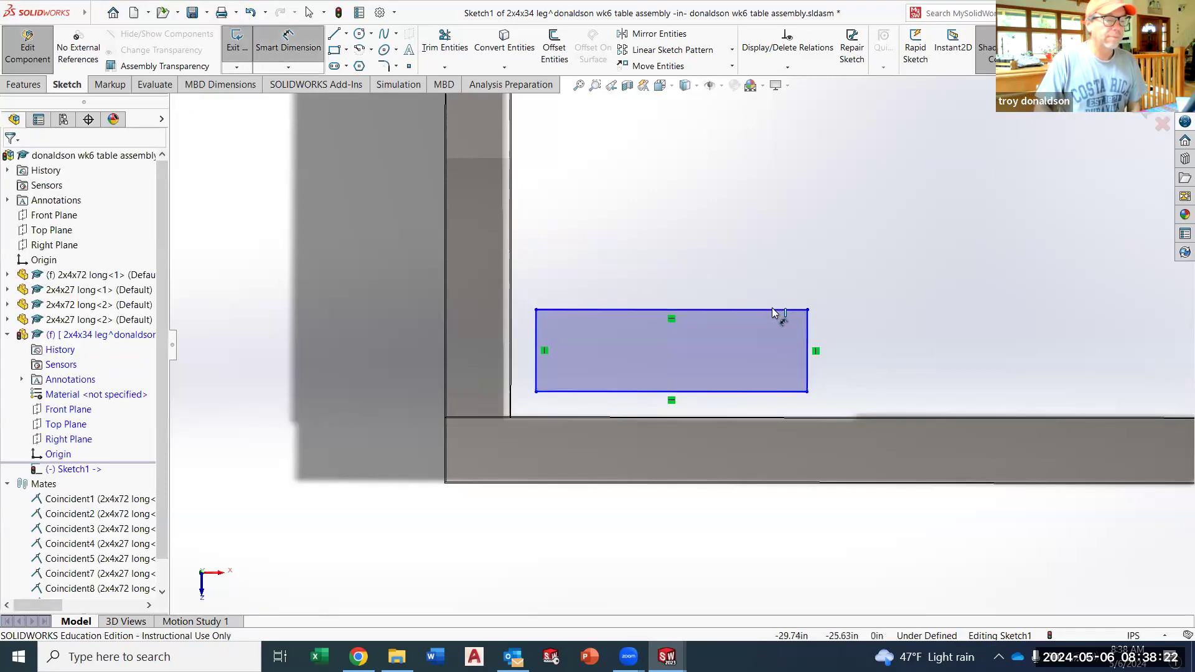
pyautogui.click(747, 309)
pyautogui.click(732, 262)
pyautogui.write('3.5')
pyautogui.press('Return')
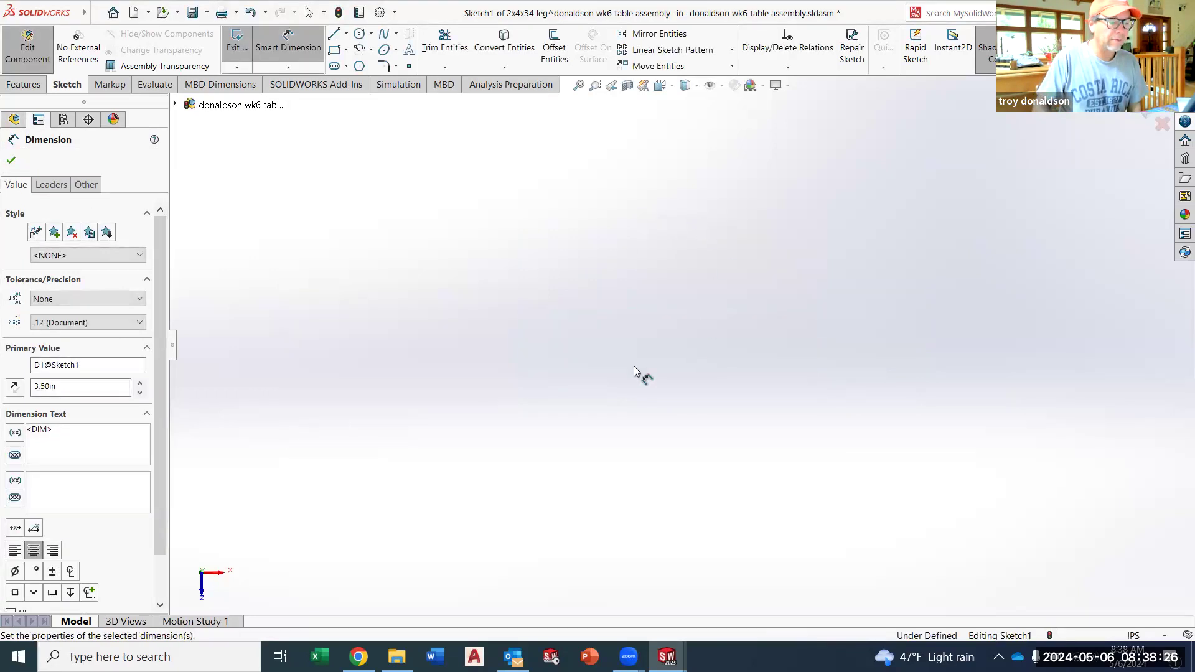
pyautogui.click(12, 161)
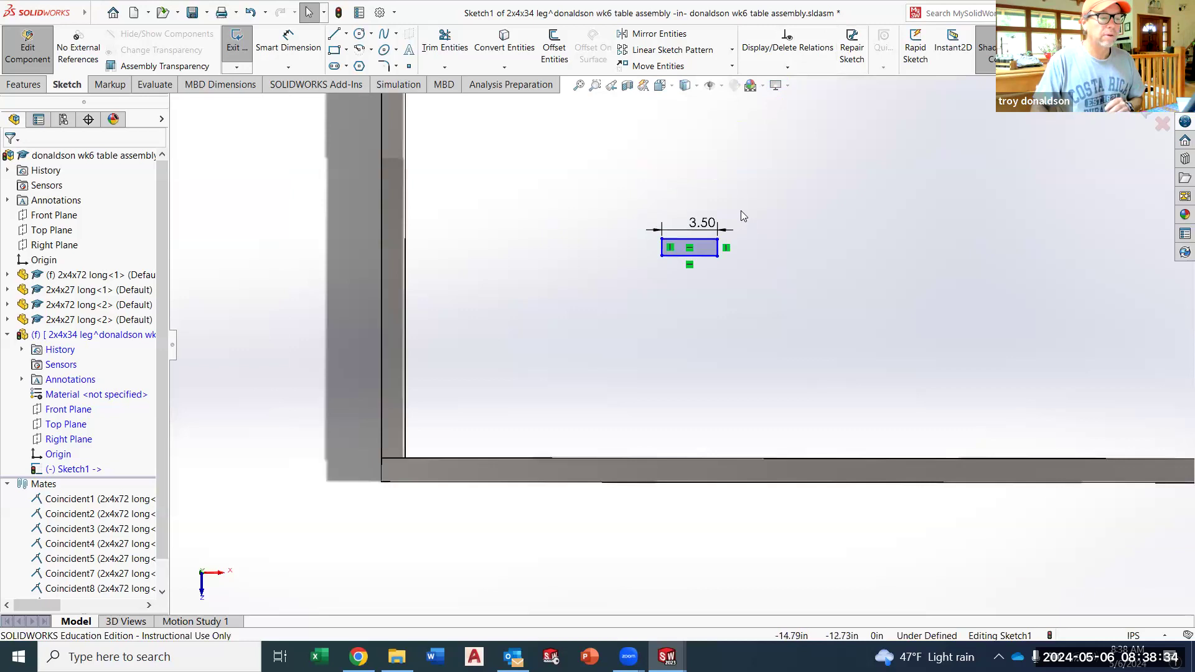
# Step: Dimension the short side of the leg's rectangle to 1.5 in
pyautogui.scroll(-4, 740, 202)
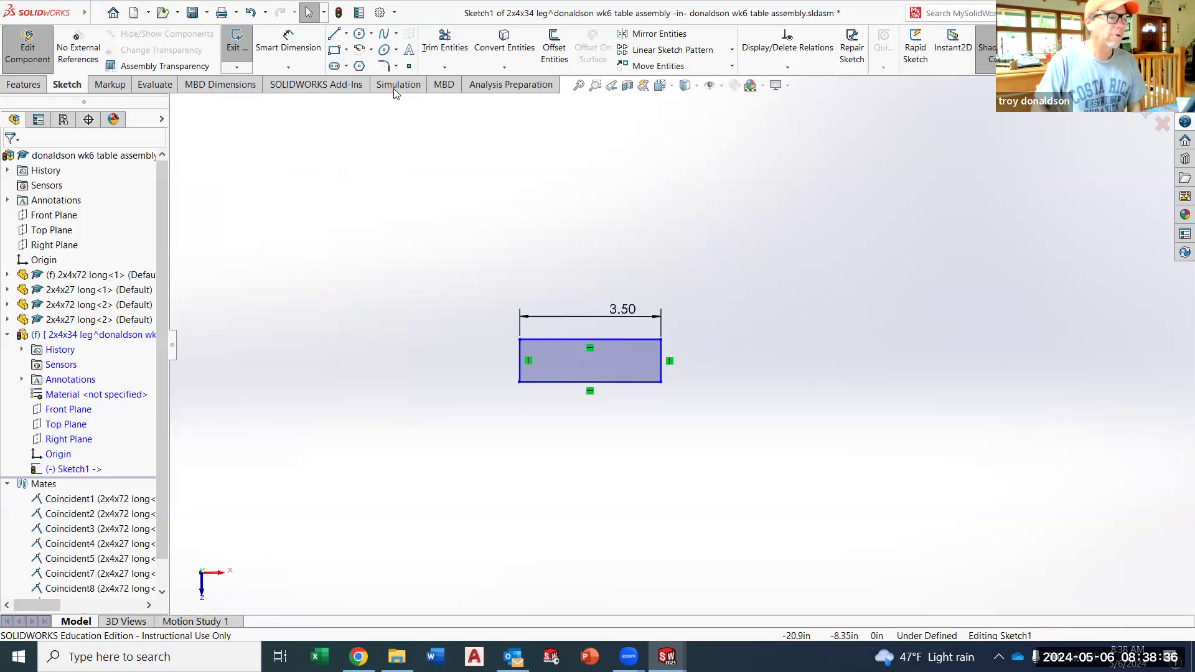
pyautogui.click(288, 44)
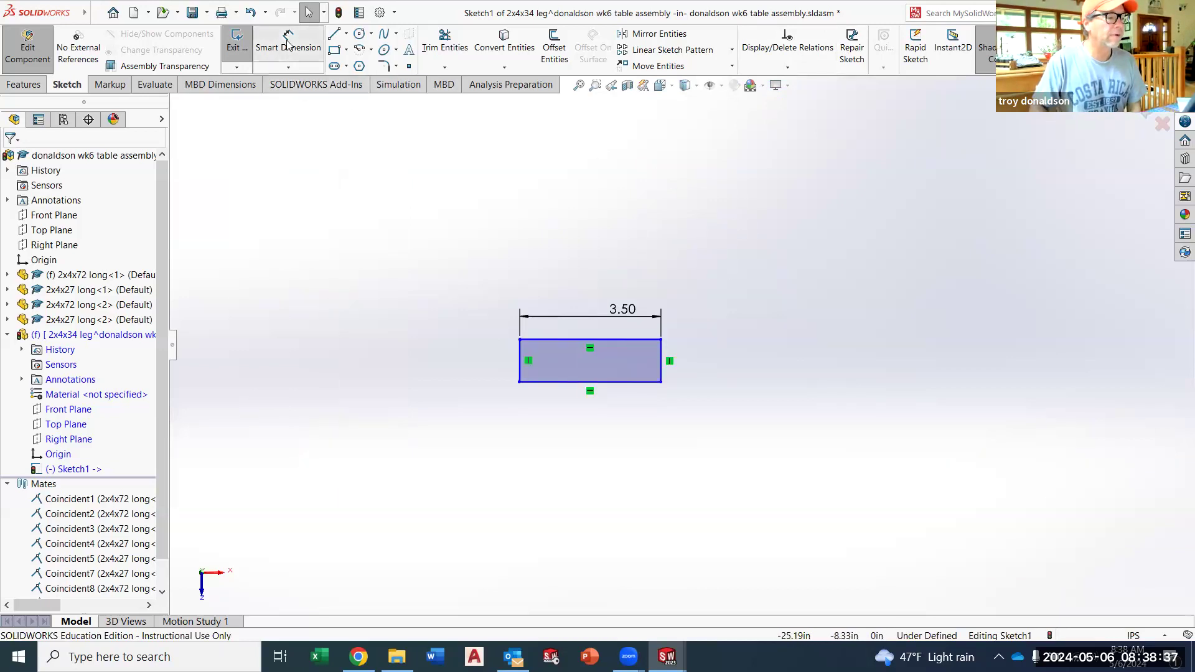
pyautogui.click(660, 366)
pyautogui.click(728, 349)
pyautogui.write('1.5')
pyautogui.press('Return')
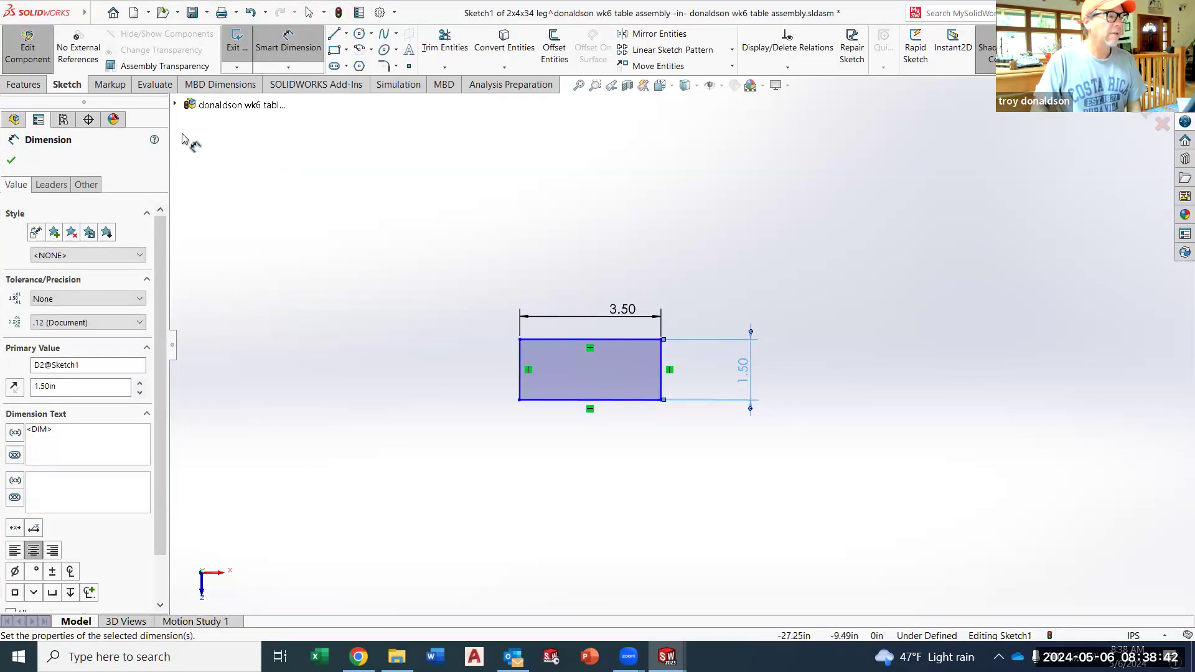
# Step: Extrude the leg's rectangle downward, opposite the default direction, to a blind depth of 34 in
pyautogui.click(25, 86)
pyautogui.click(243, 47)
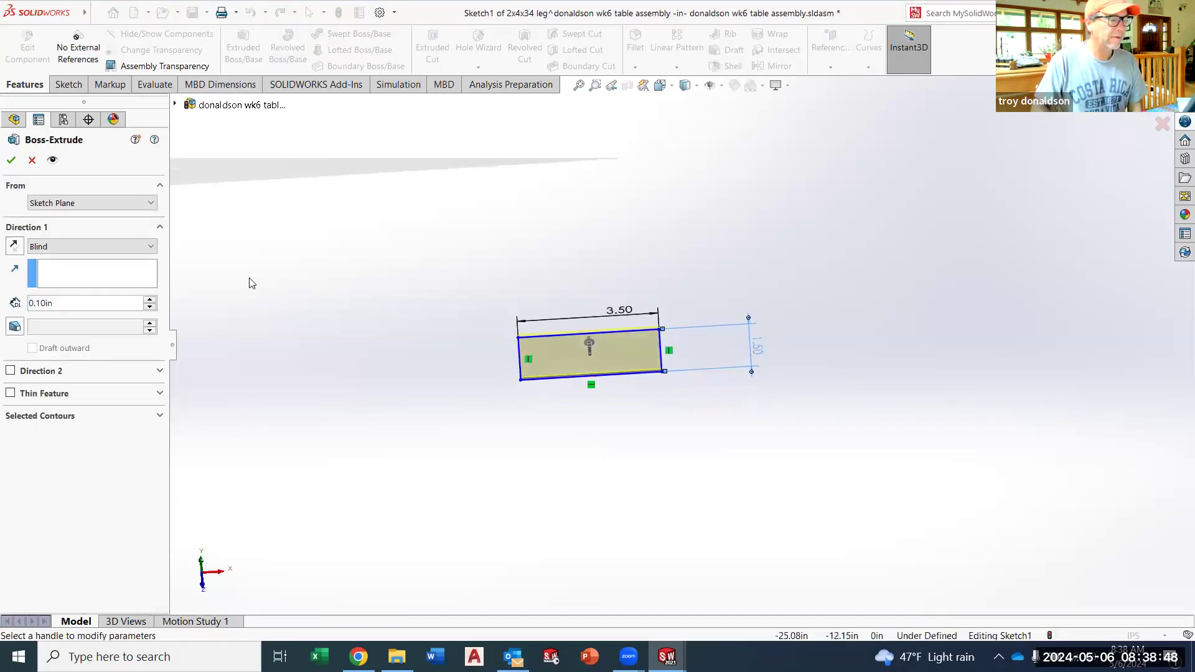
pyautogui.click(14, 246)
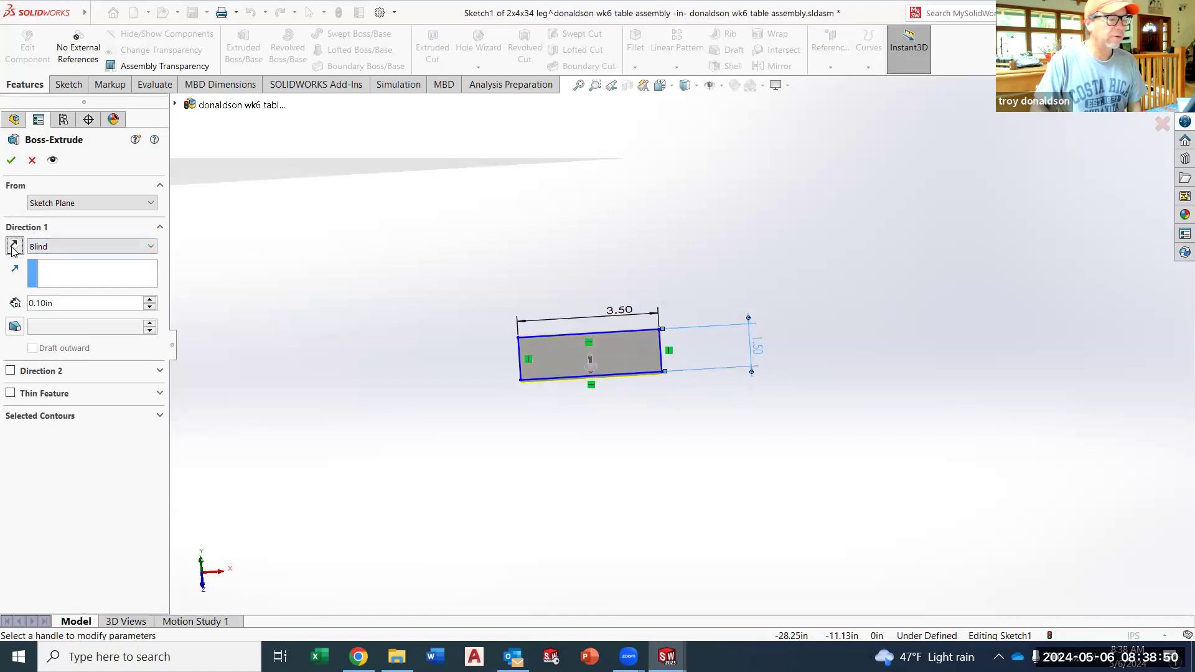
pyautogui.click(32, 303)
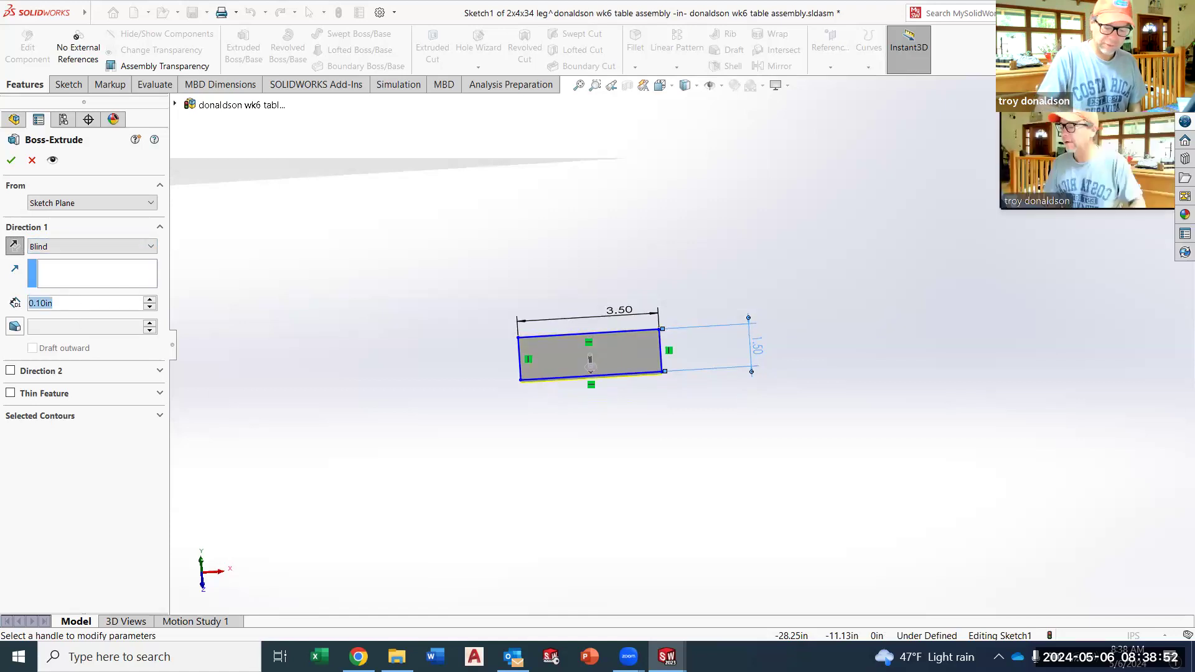
pyautogui.write('35')
pyautogui.press('BackSpace')
pyautogui.write('4')
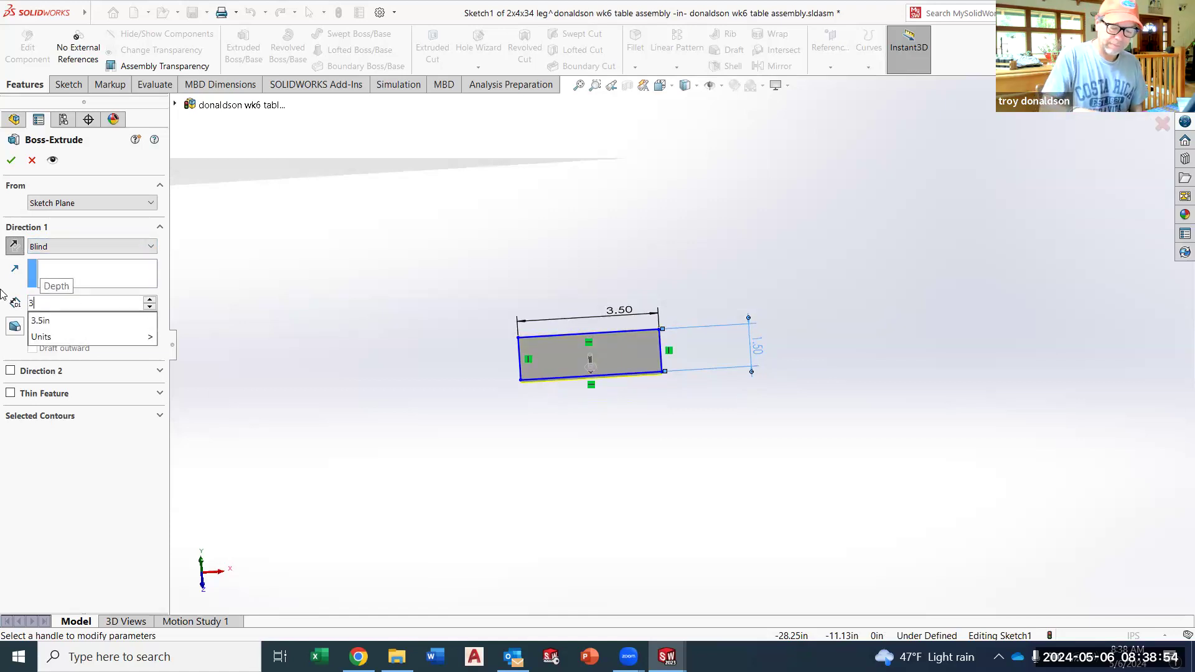
pyautogui.press('Return')
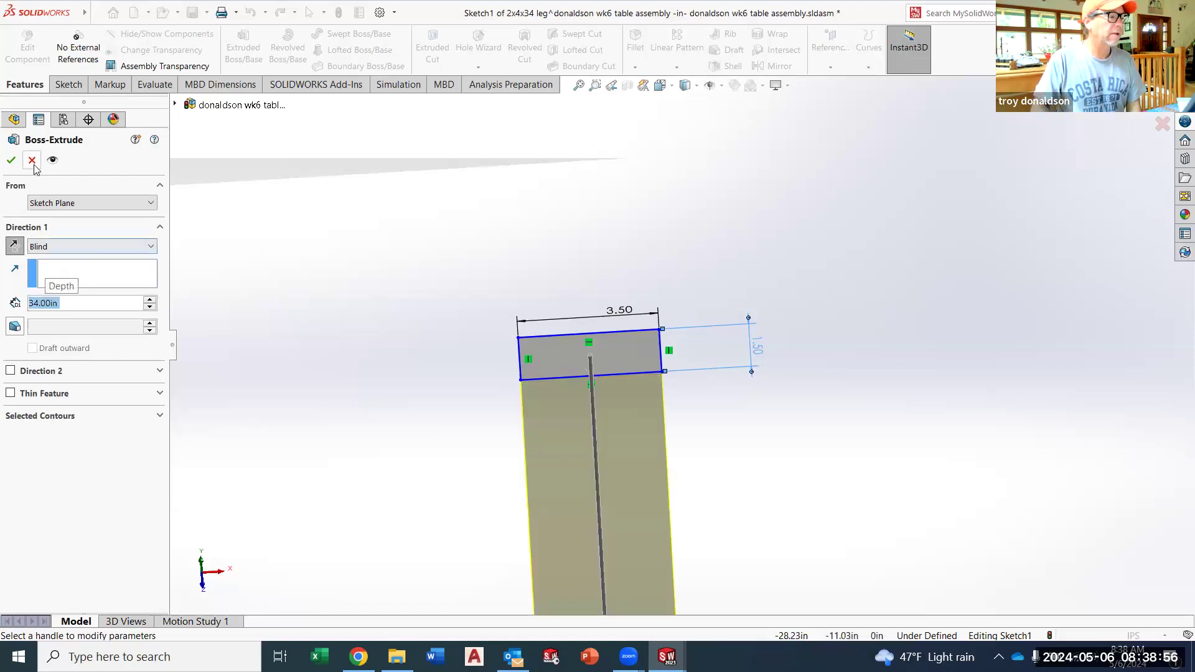
pyautogui.click(12, 161)
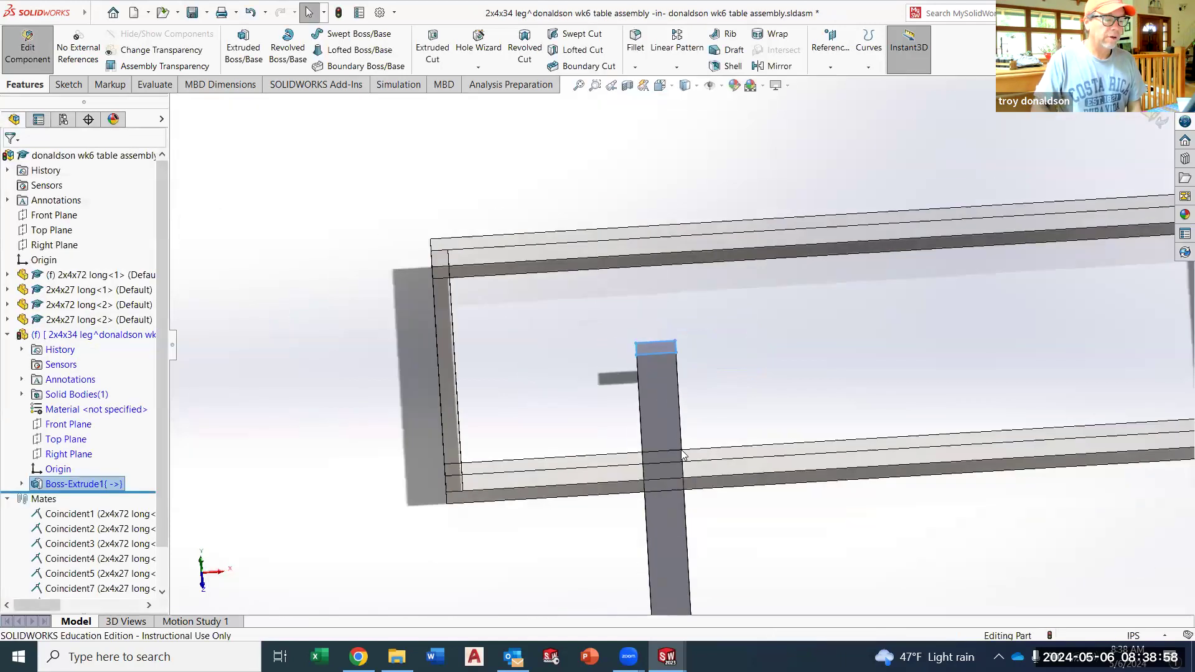
pyautogui.moveTo(724, 525)
pyautogui.mouseDown(button='middle')
pyautogui.moveTo(749, 512)
pyautogui.moveTo(728, 508)
pyautogui.mouseUp(button='middle')
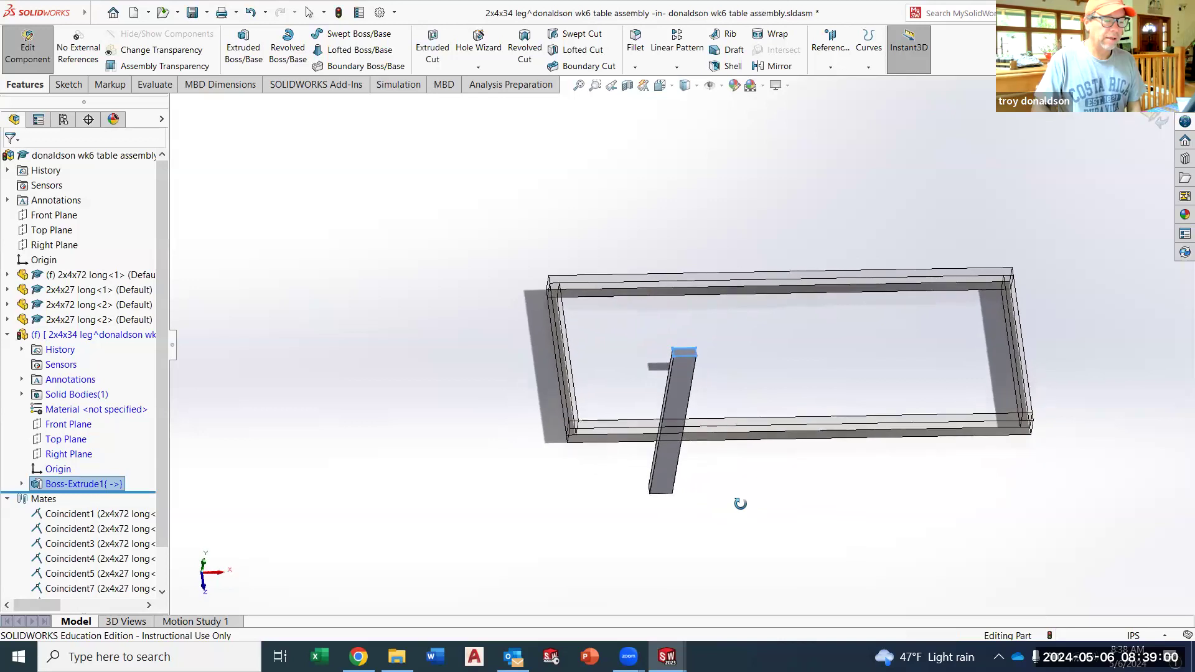
pyautogui.click(622, 503)
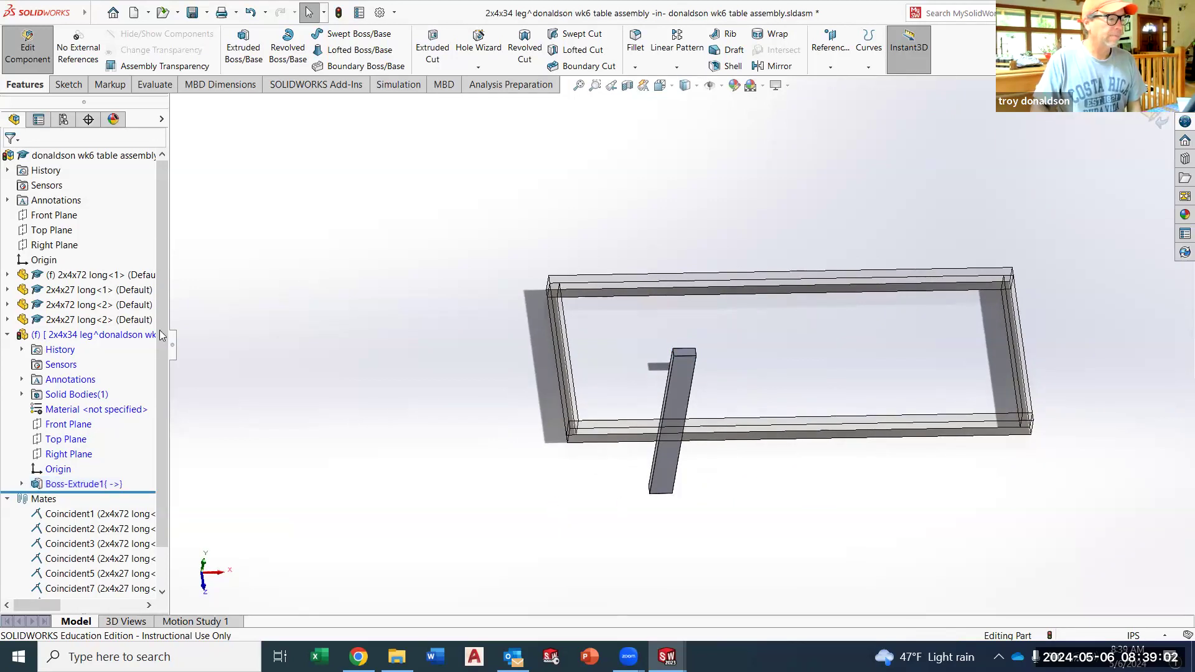
# Step: Assign the Pine material from the Woods category to the leg part and return to editing the assembly
pyautogui.rightClick(77, 410)
pyautogui.click(122, 142)
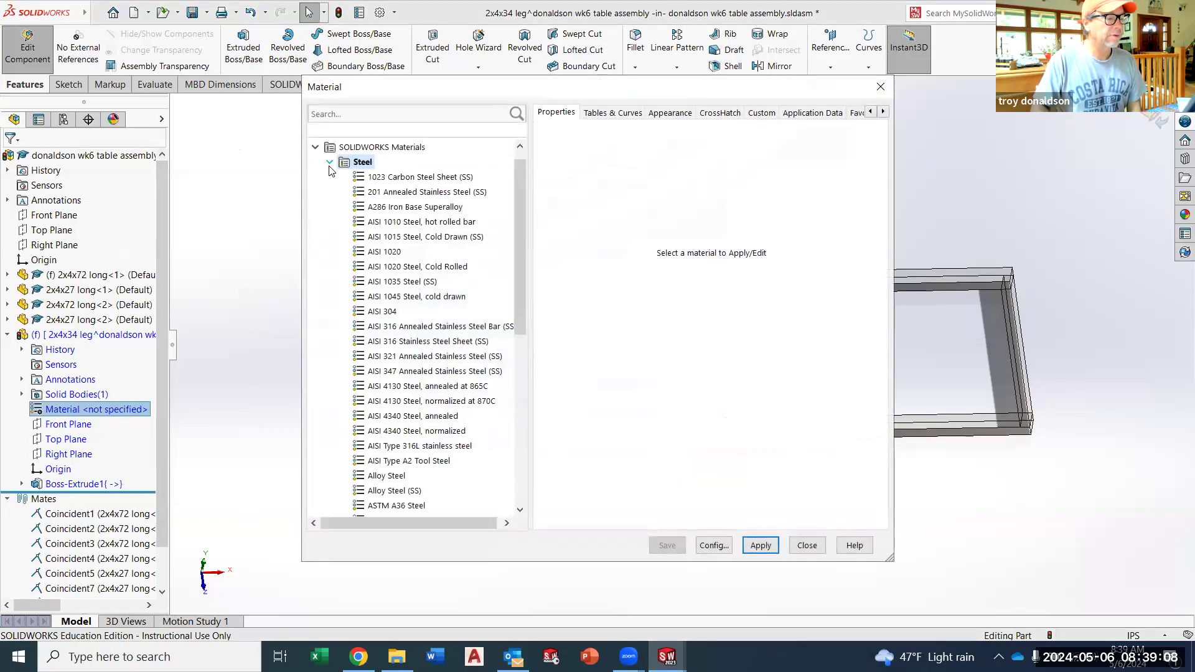
pyautogui.click(330, 163)
pyautogui.click(367, 386)
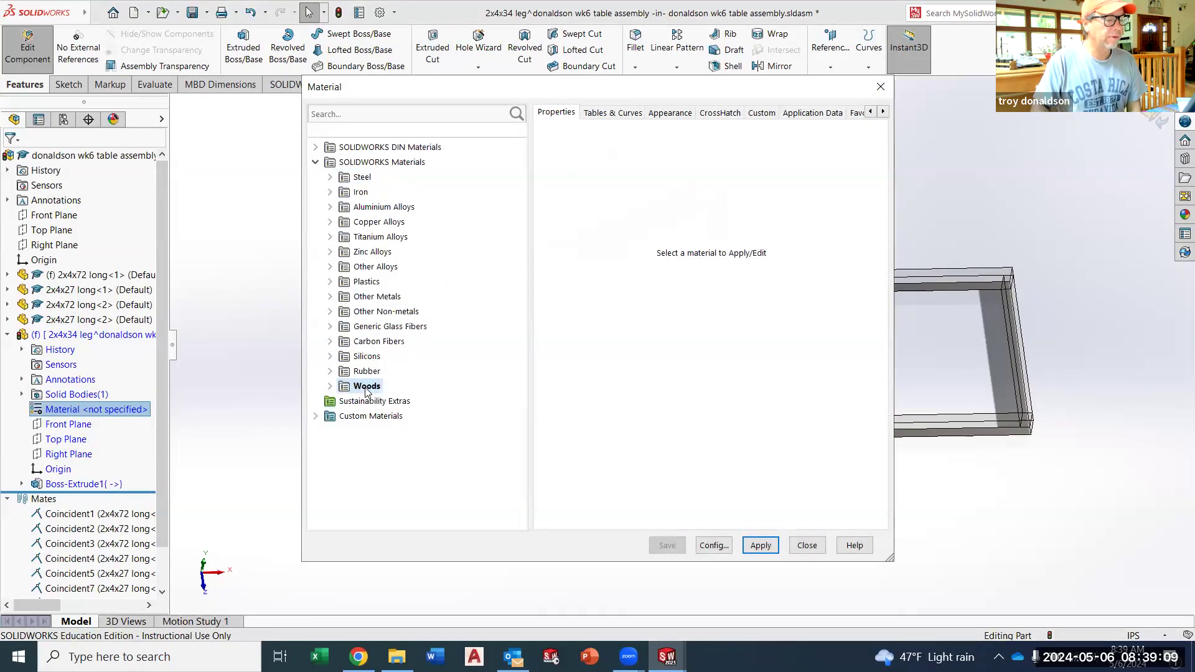
pyautogui.click(330, 386)
pyautogui.click(375, 490)
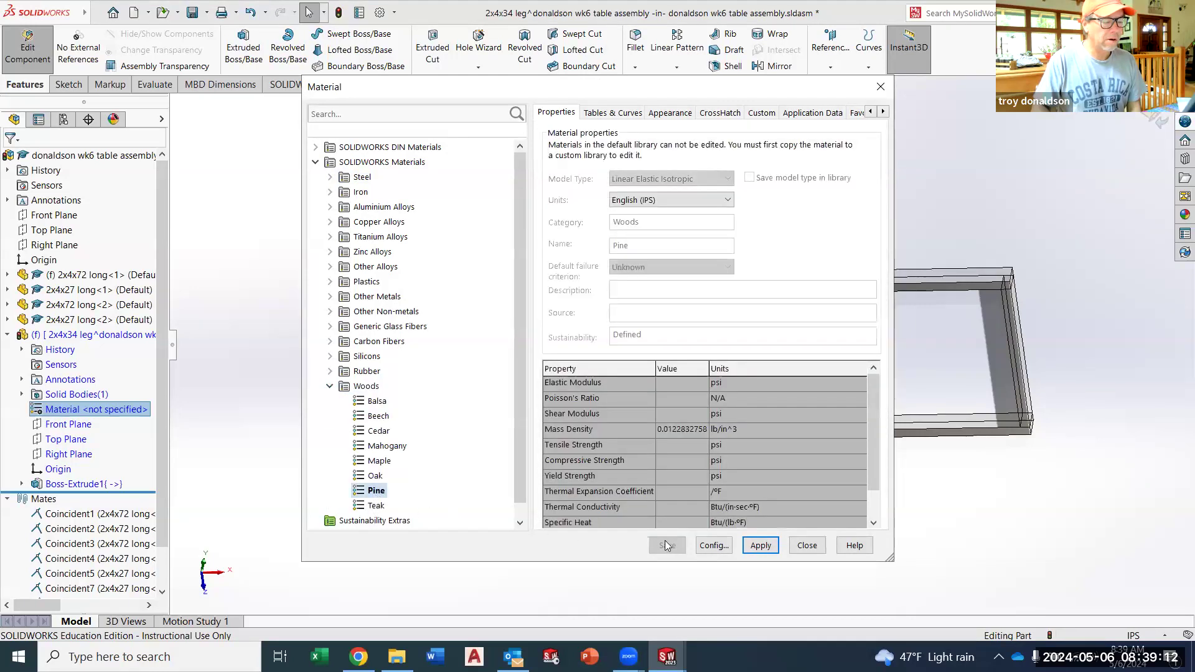
pyautogui.click(760, 546)
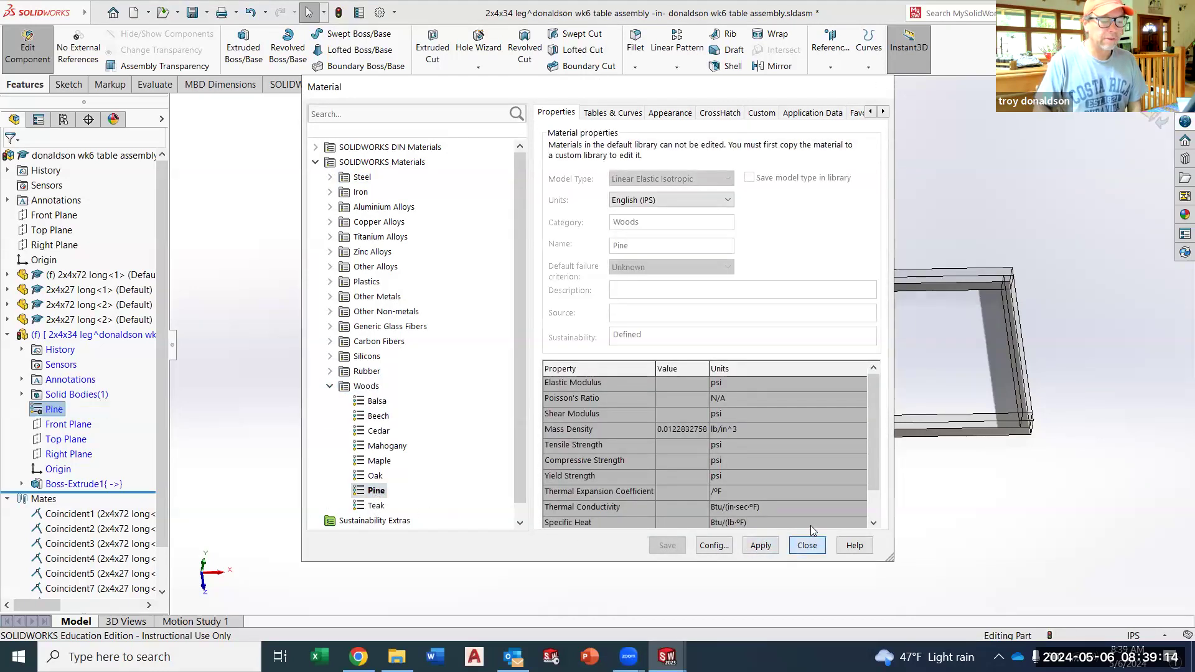
pyautogui.click(807, 546)
pyautogui.moveTo(745, 465); pyautogui.dragTo(707, 493, button='middle')
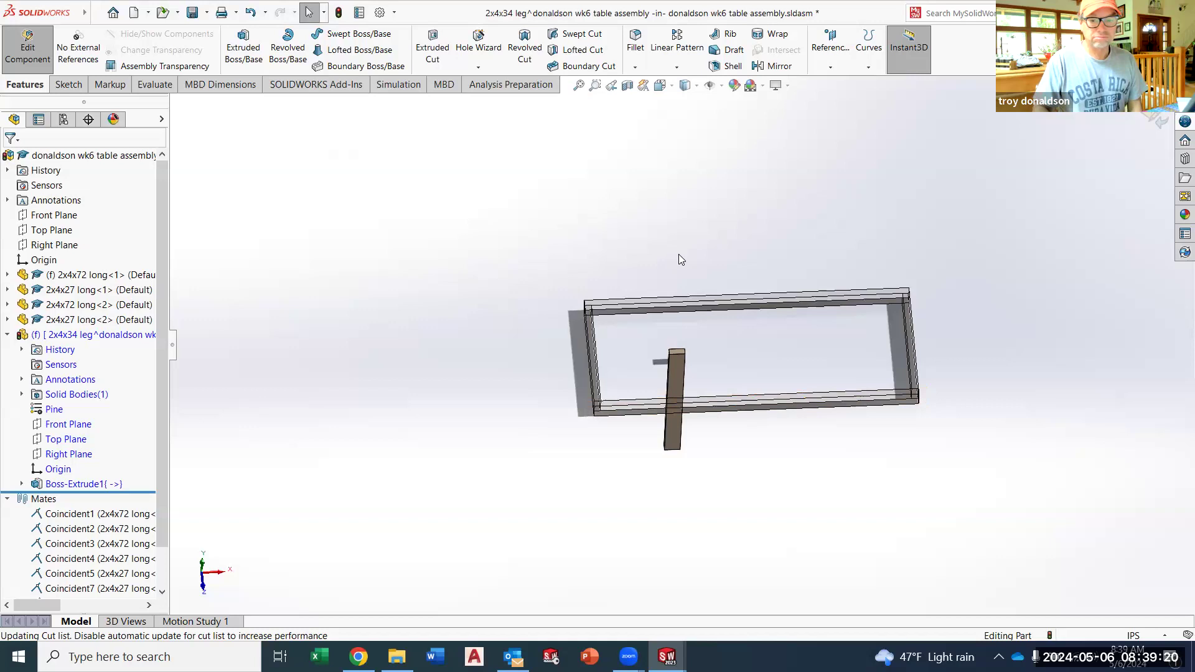
pyautogui.click(27, 44)
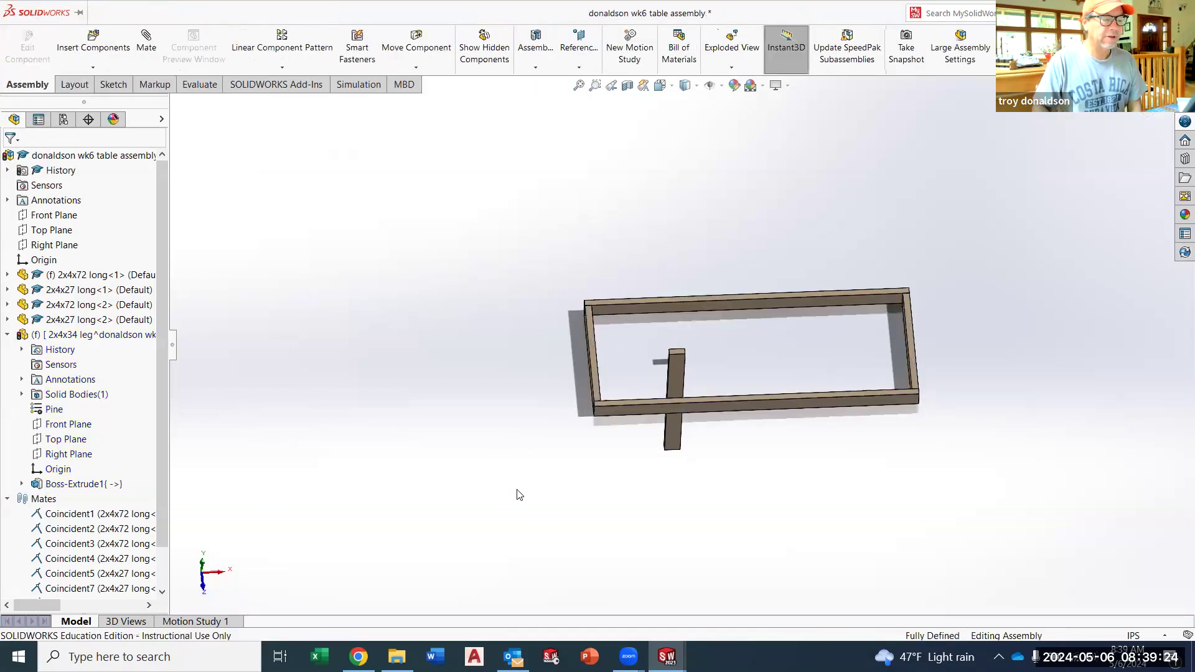
pyautogui.moveTo(691, 513); pyautogui.dragTo(681, 470, button='middle')
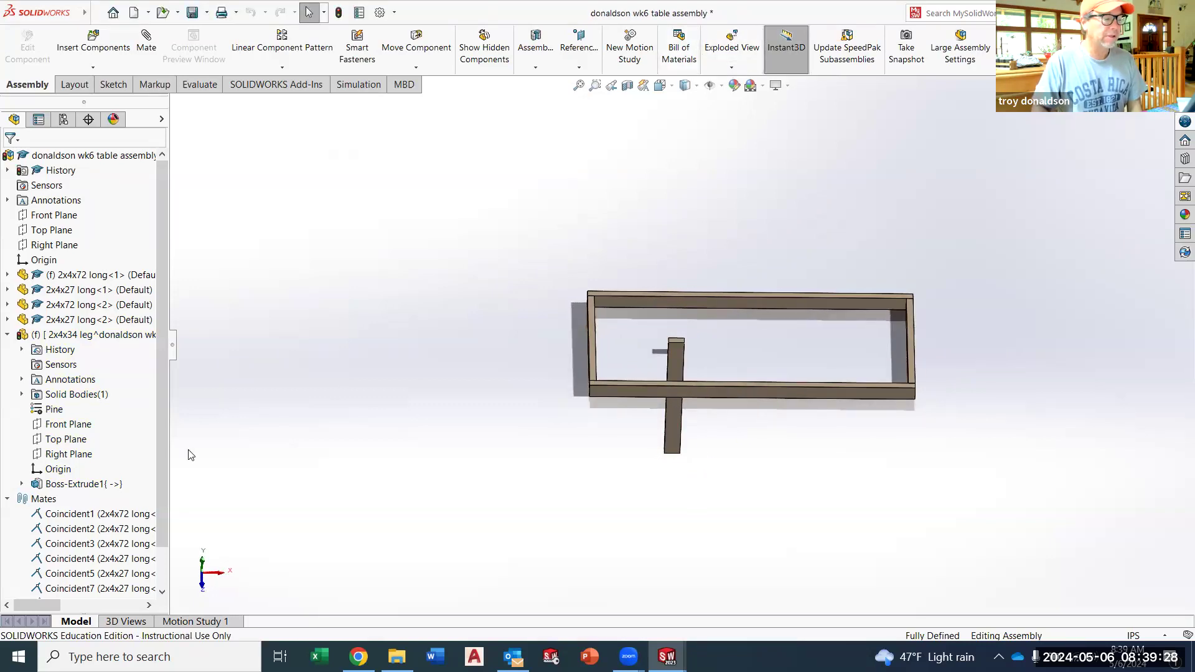
pyautogui.click(7, 336)
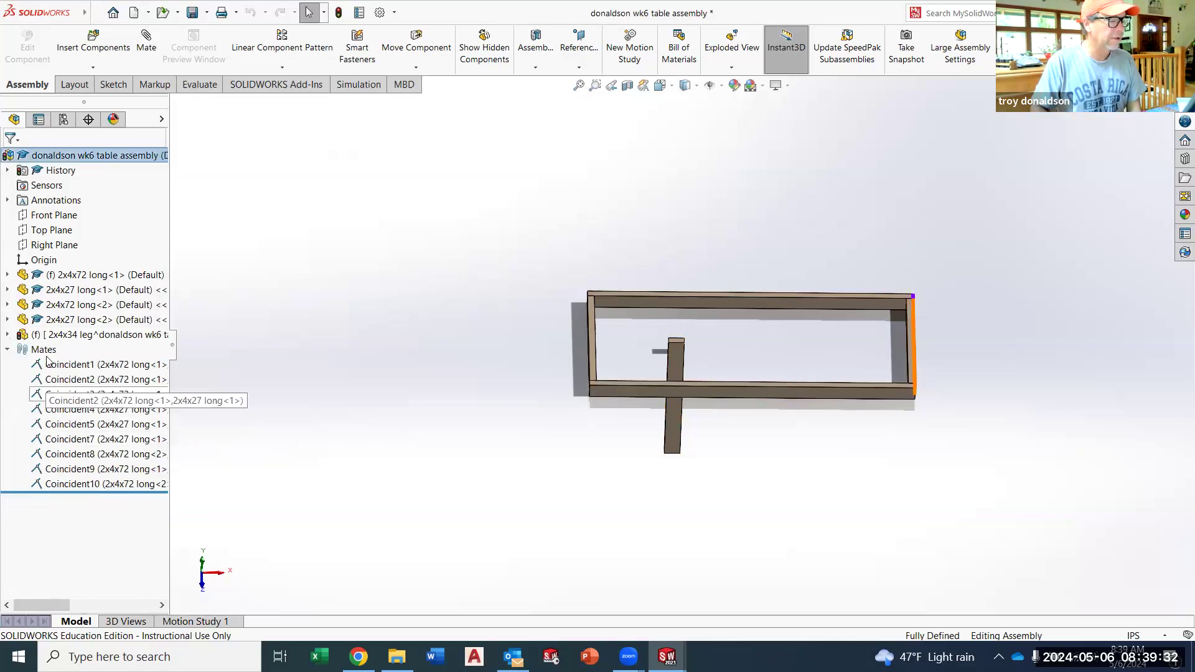
# Step: Try to move the leg away from the middle of the frame
pyautogui.click(675, 359)
pyautogui.moveTo(601, 374); pyautogui.dragTo(749, 466)
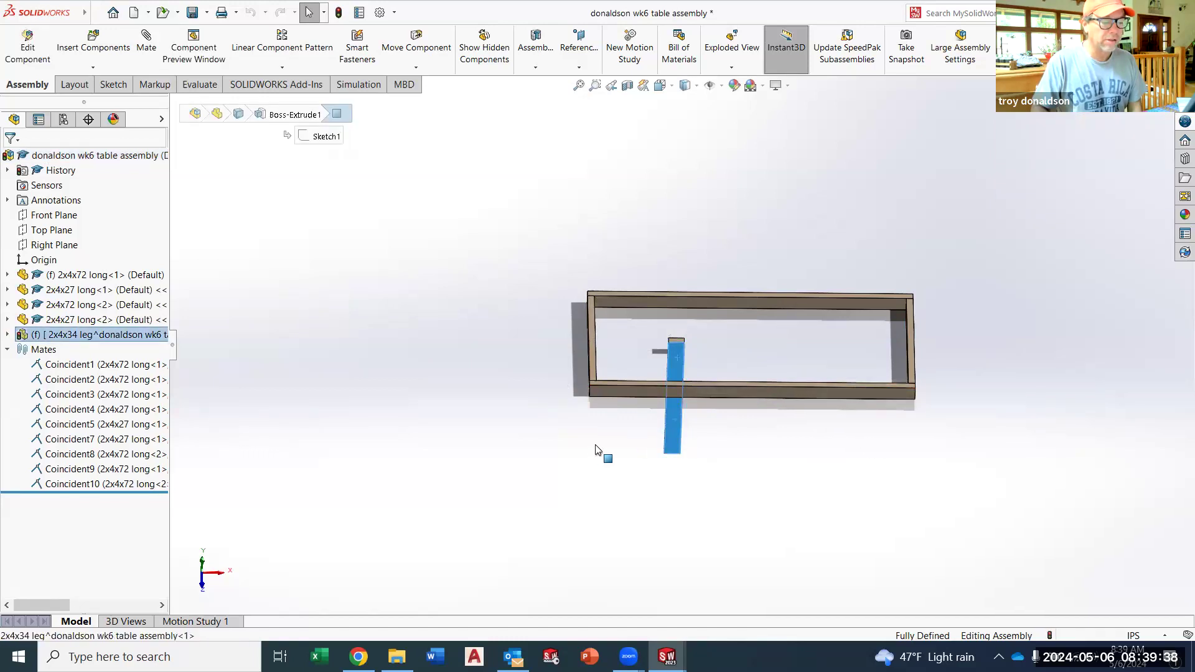
pyautogui.click(884, 495)
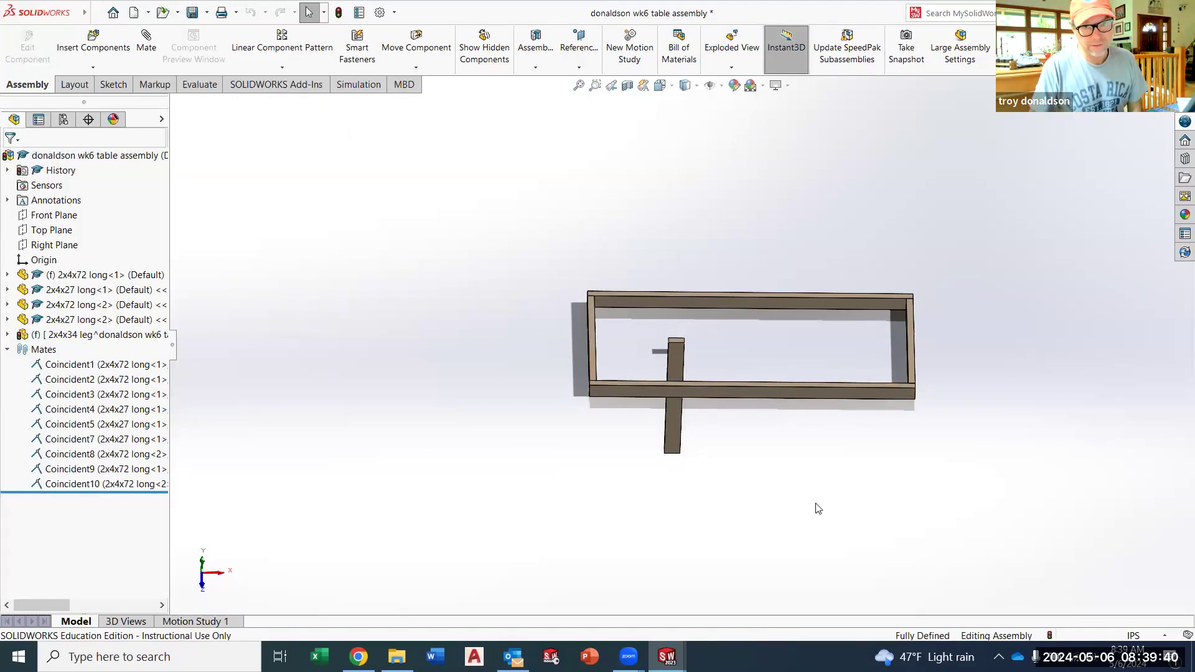
# Step: Float the leg component and move it outside the frame, beyond the second 27-inch board
pyautogui.rightClick(675, 417)
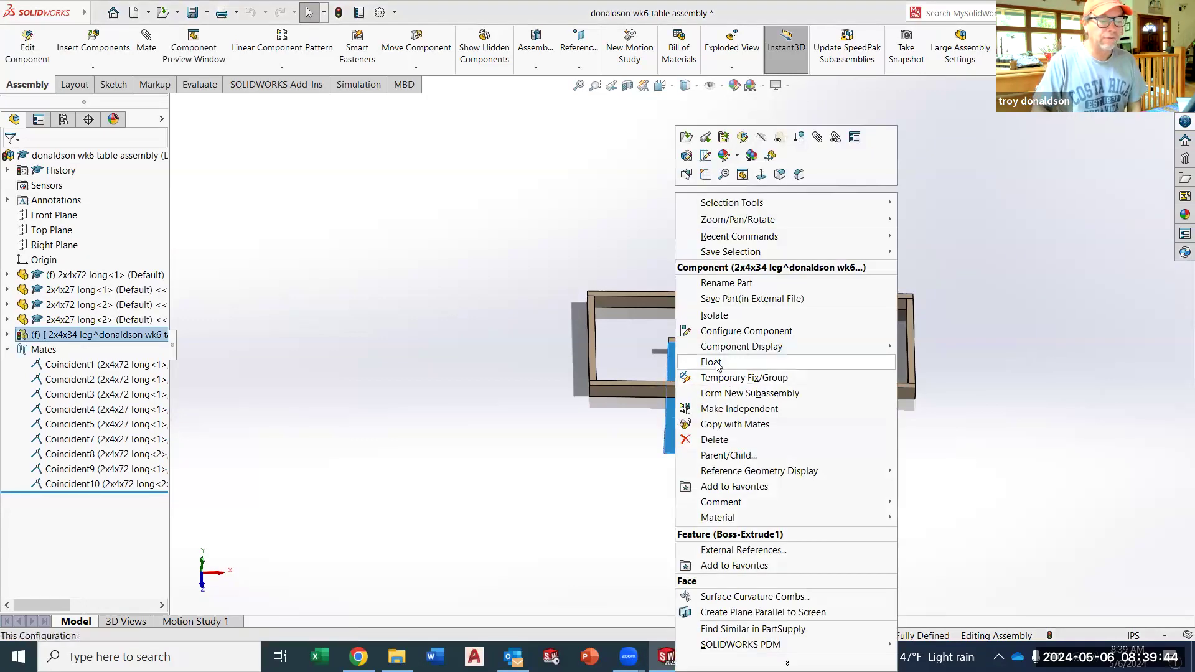
pyautogui.click(712, 363)
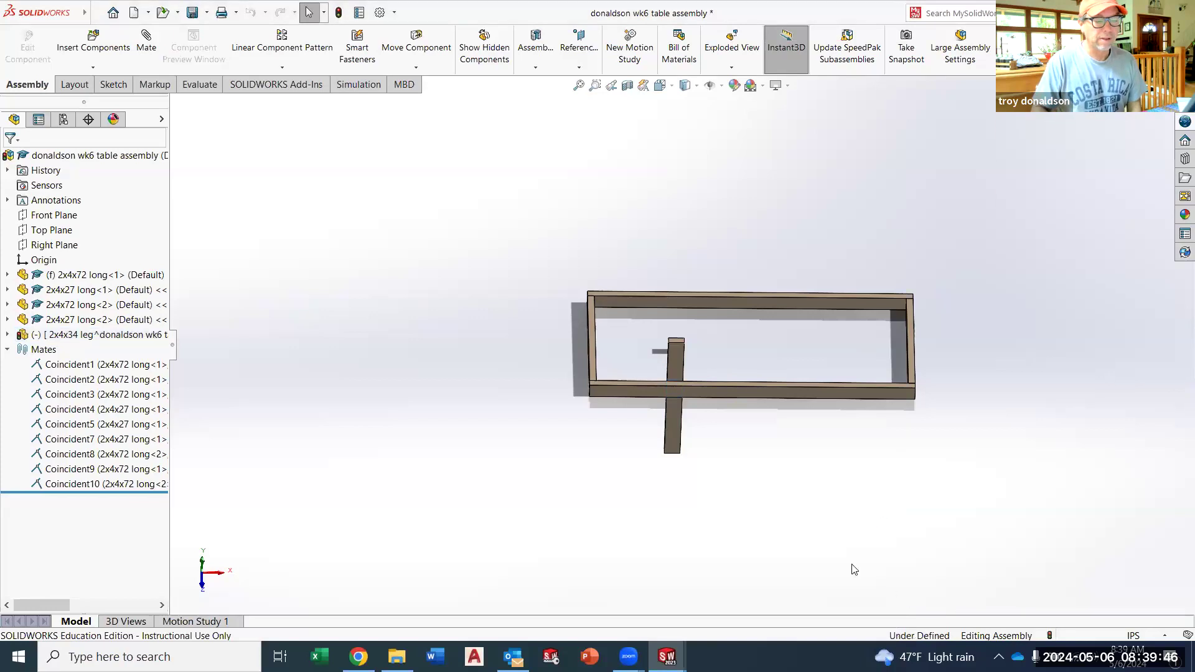
pyautogui.moveTo(680, 427); pyautogui.dragTo(535, 440)
pyautogui.click(561, 422)
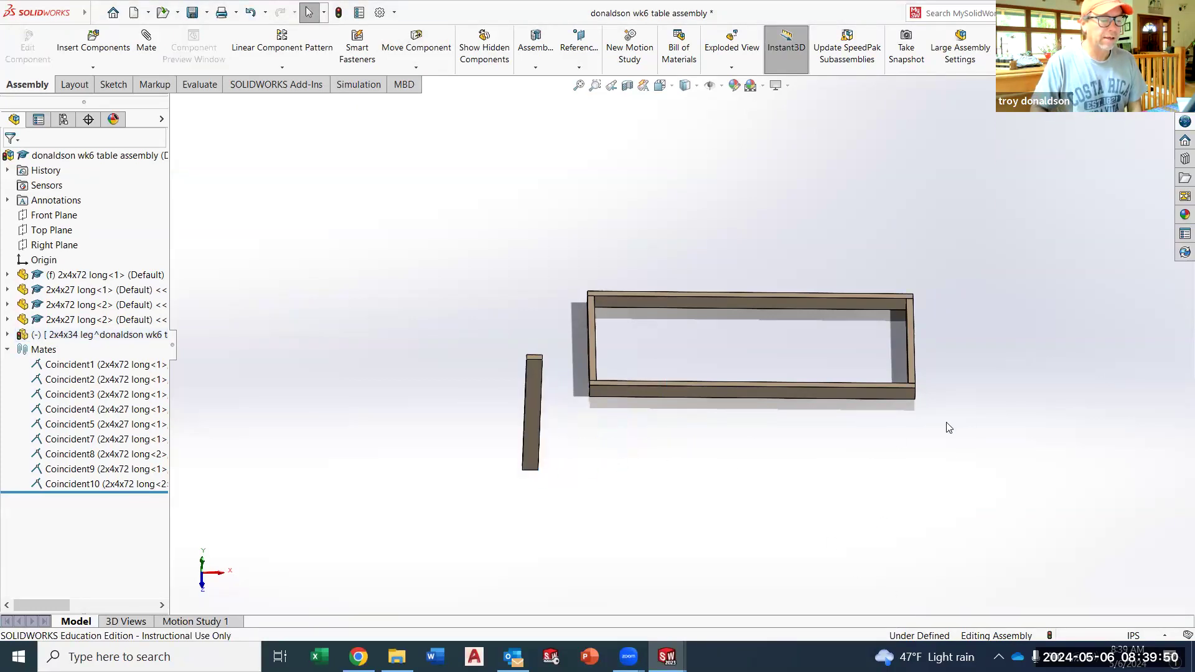
# Step: Add a coincident mate between the leg's wide face and the inner face of the second 72-inch board
pyautogui.click(146, 44)
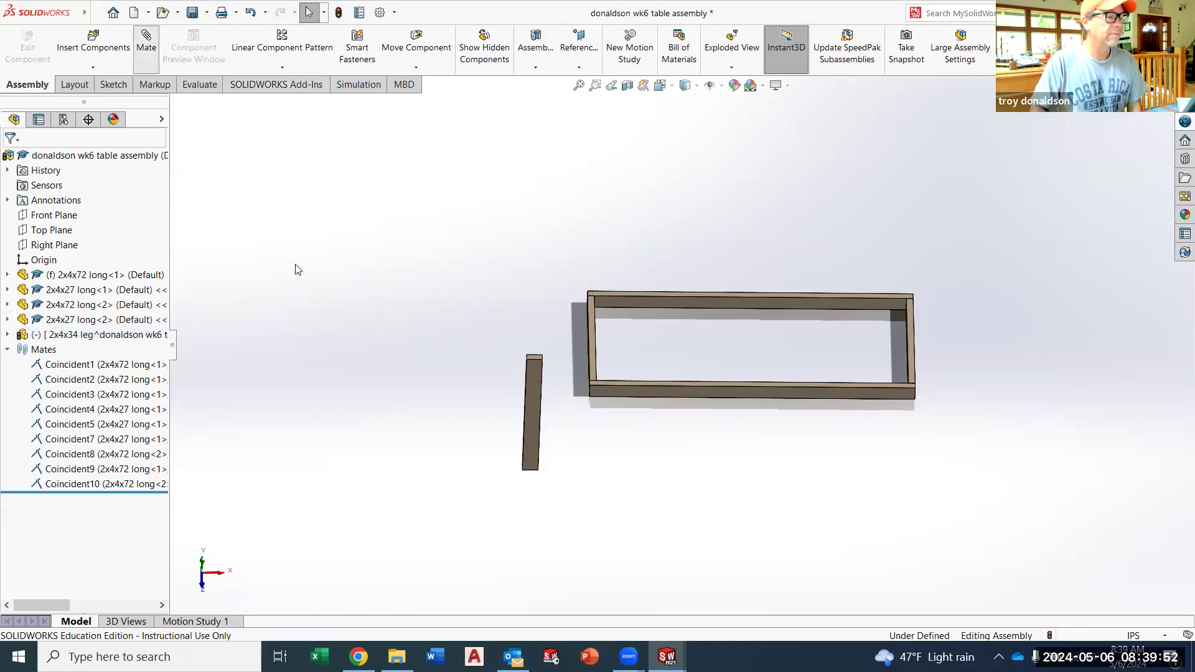
pyautogui.click(533, 387)
pyautogui.moveTo(744, 365); pyautogui.dragTo(654, 529, button='middle')
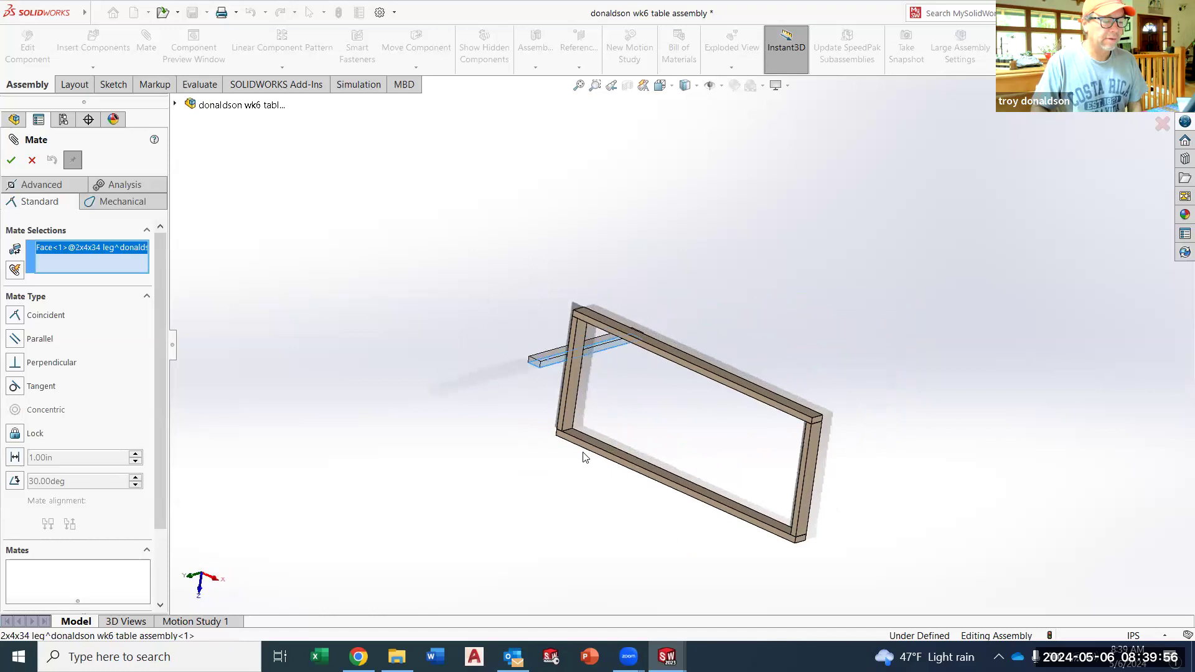
pyautogui.scroll(-7, 587, 457)
pyautogui.click(604, 377)
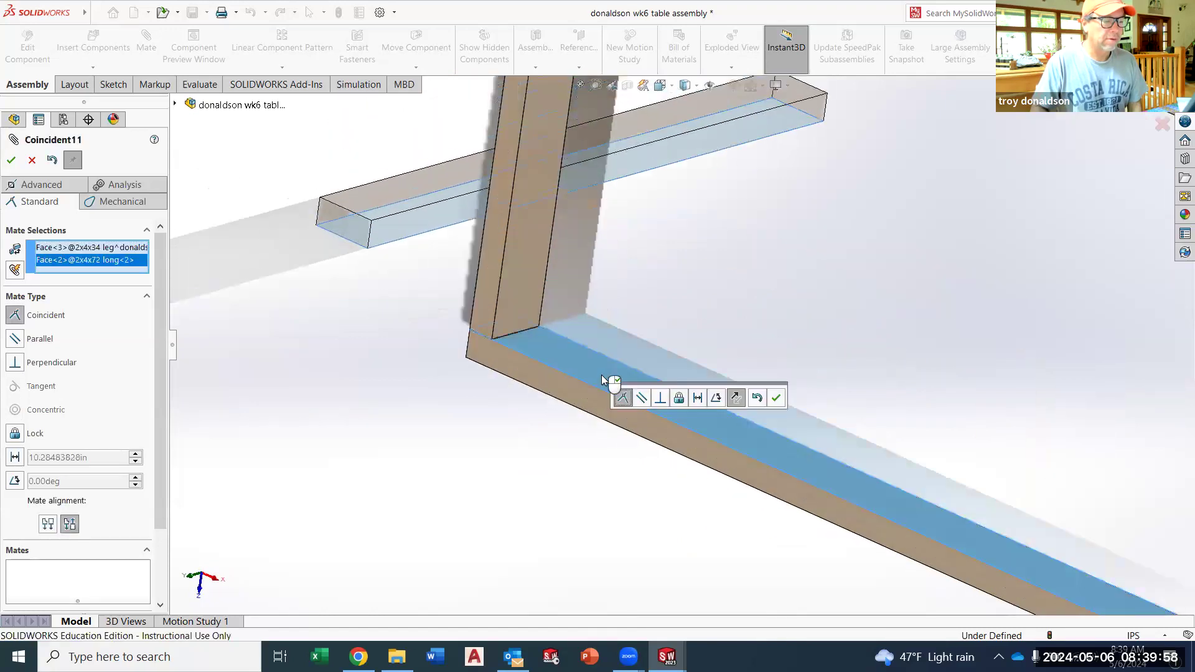
pyautogui.click(11, 160)
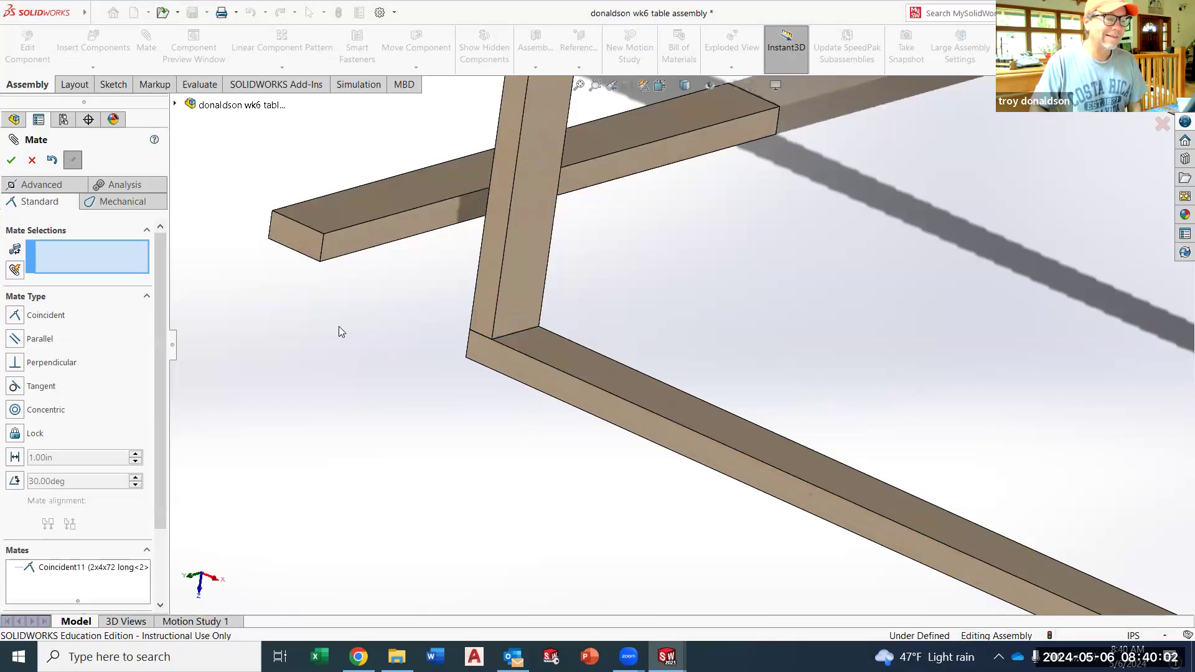
# Step: Add a coincident mate between the leg's top end face and the top face of the second 27-inch board
pyautogui.click(292, 240)
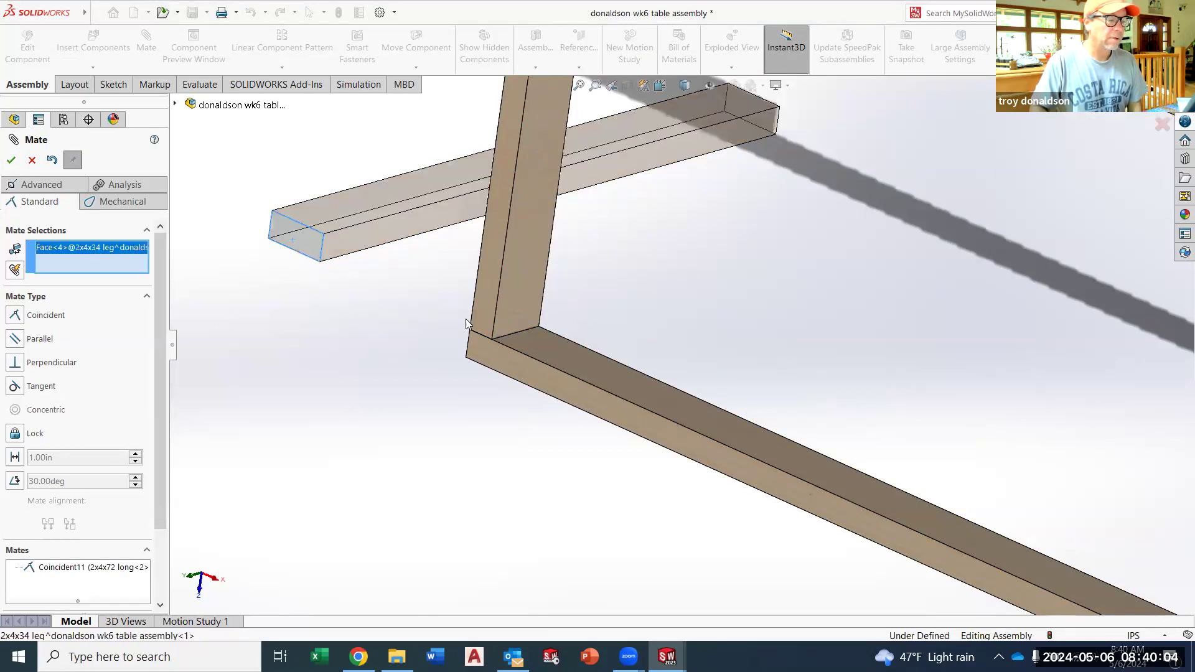
pyautogui.click(488, 313)
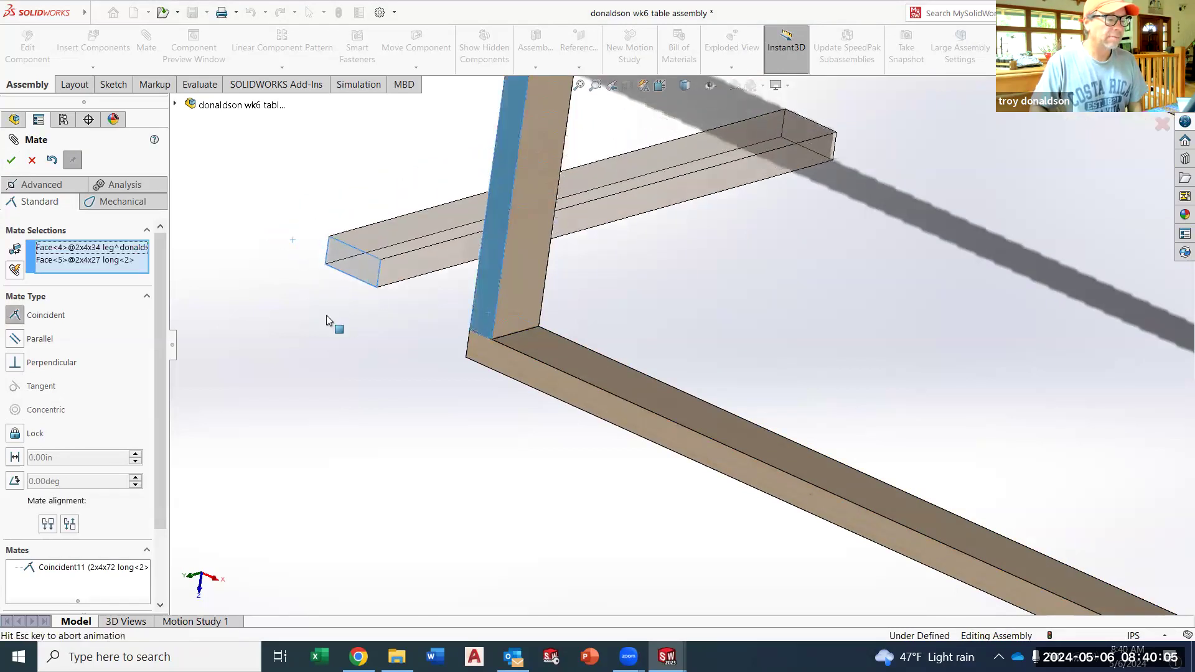
pyautogui.click(11, 160)
# Step: Add a coincident mate between the leg's narrow side face and the inner face of the second 27-inch board, then finish mating
pyautogui.moveTo(458, 474); pyautogui.dragTo(523, 411, button='middle')
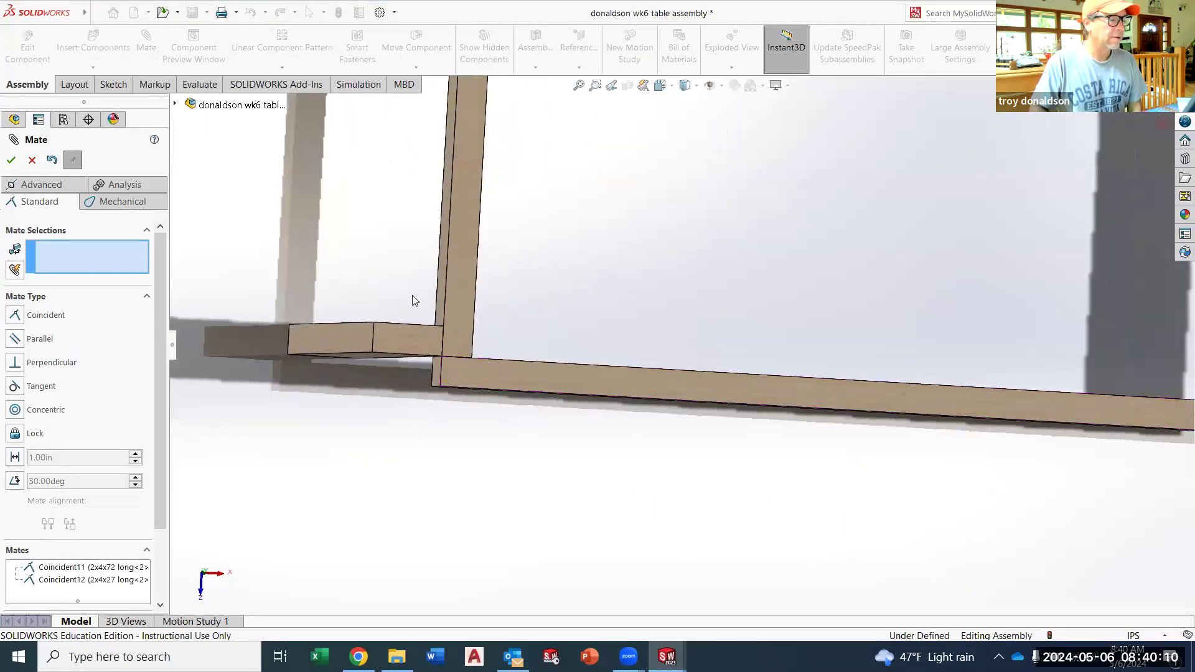
pyautogui.click(363, 344)
pyautogui.moveTo(646, 293); pyautogui.dragTo(483, 353, button='middle')
pyautogui.click(375, 362)
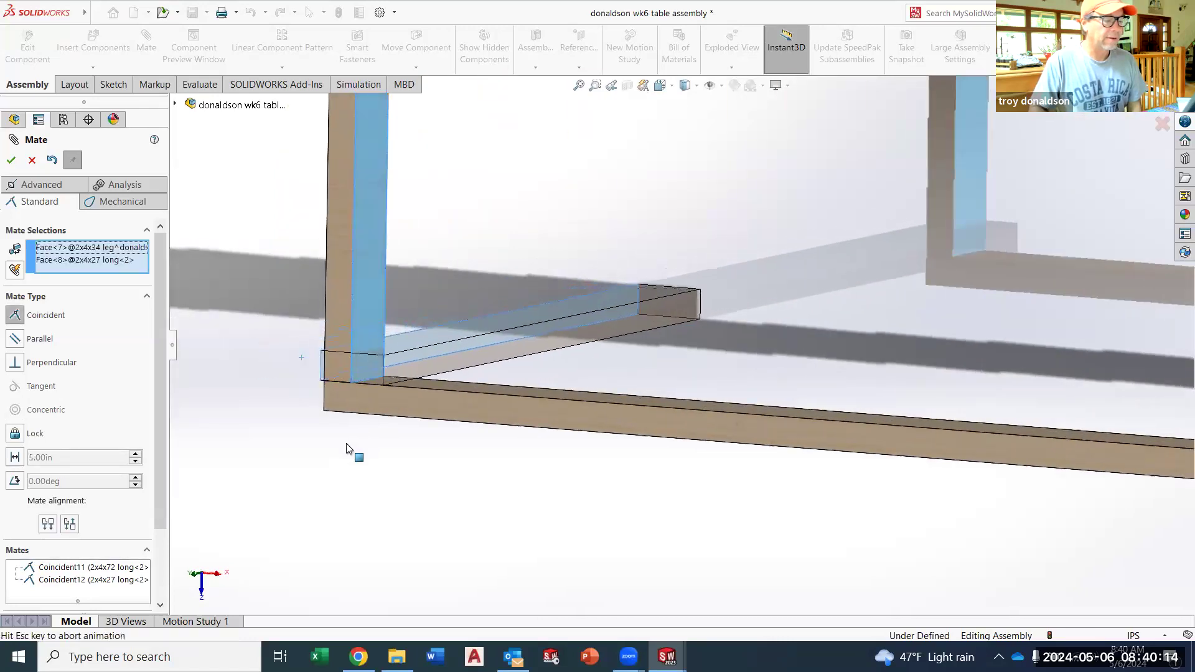
pyautogui.moveTo(374, 505); pyautogui.dragTo(368, 309, button='middle')
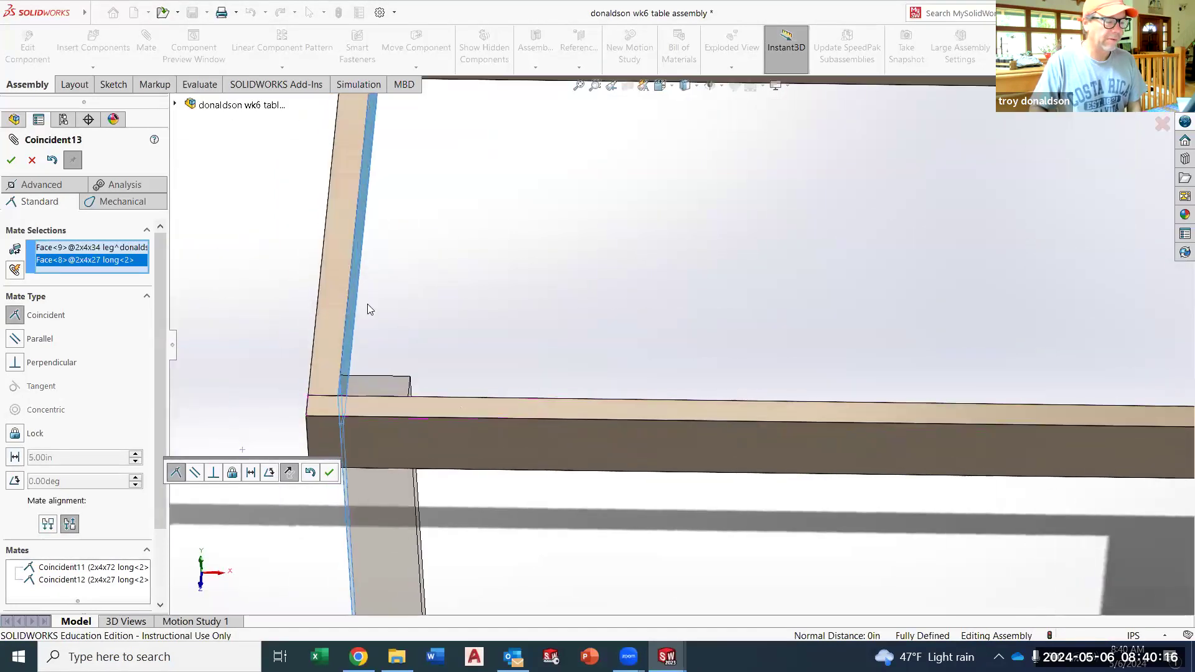
pyautogui.click(11, 160)
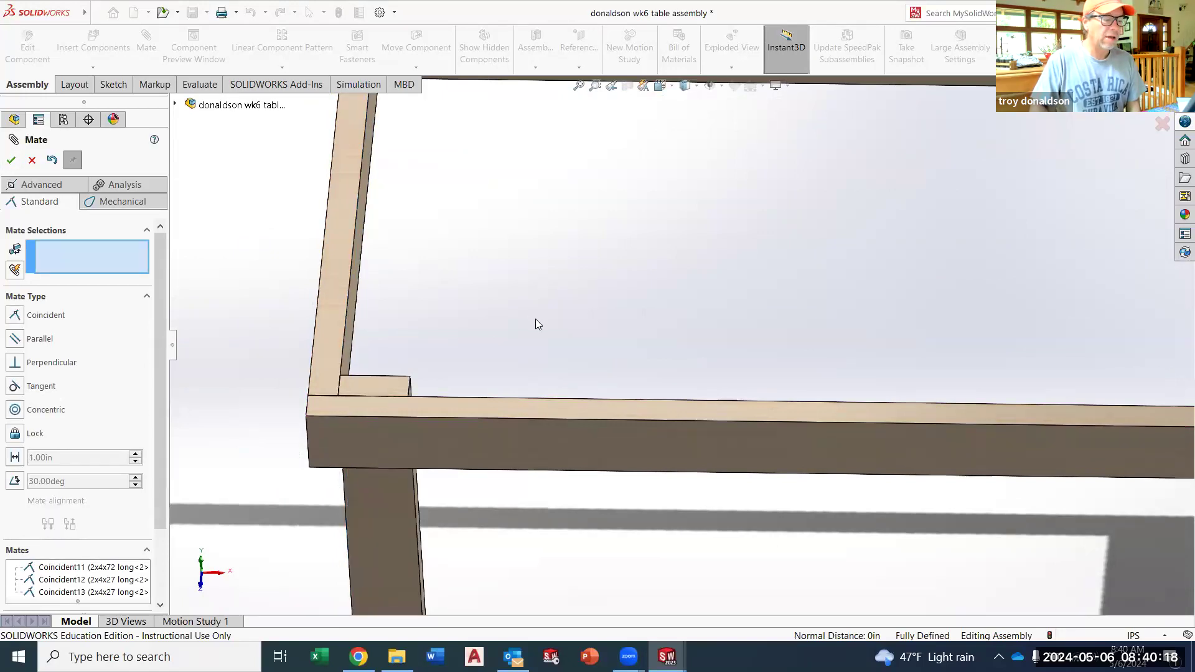
pyautogui.scroll(5, 535, 319)
pyautogui.moveTo(598, 345); pyautogui.dragTo(685, 363, button='middle')
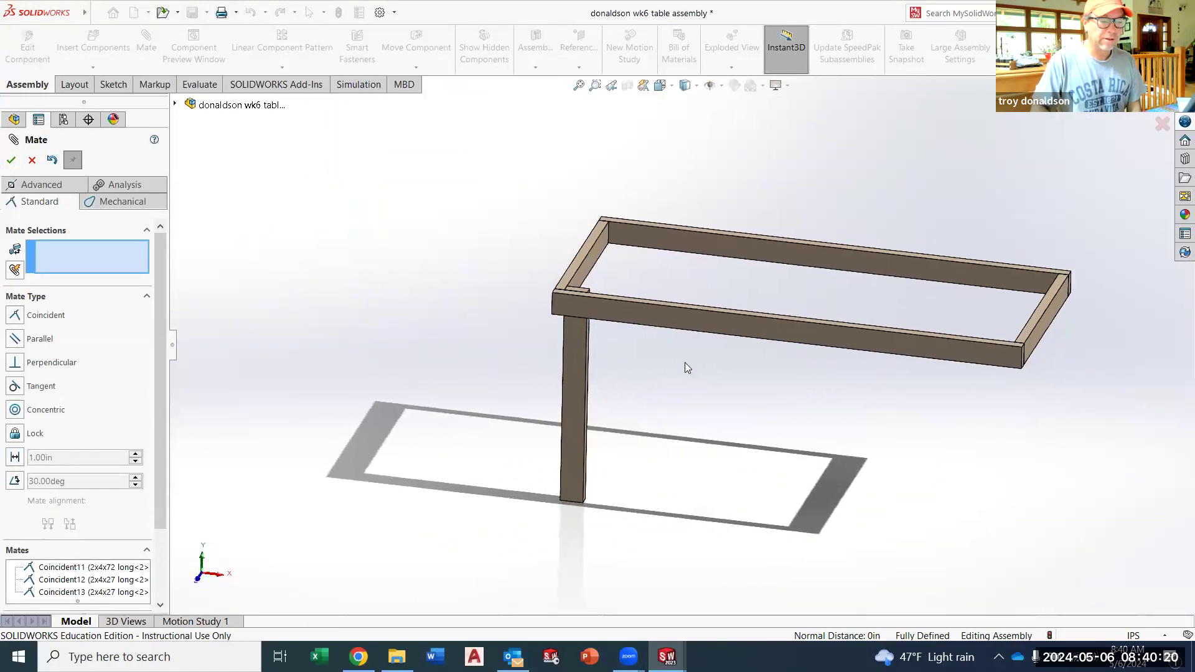
pyautogui.click(11, 160)
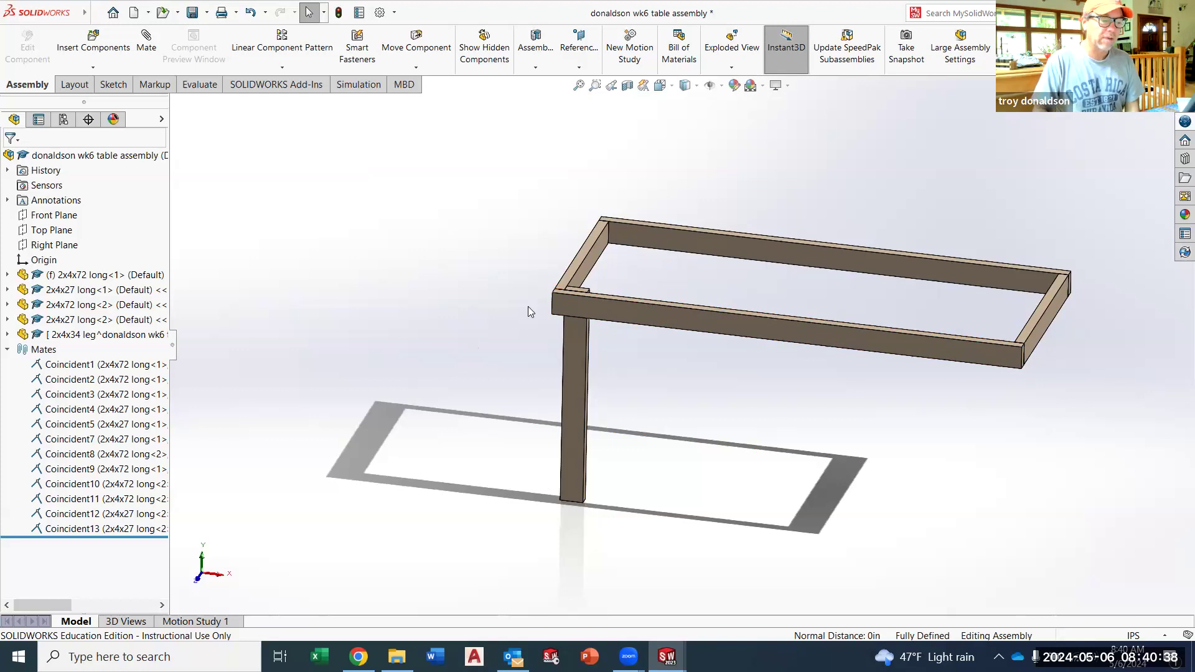
# Step: Save the assembly and all modified documents, storing the virtual 2x4x34 leg part externally in its listed path
pyautogui.moveTo(599, 285); pyautogui.dragTo(570, 320, button='middle')
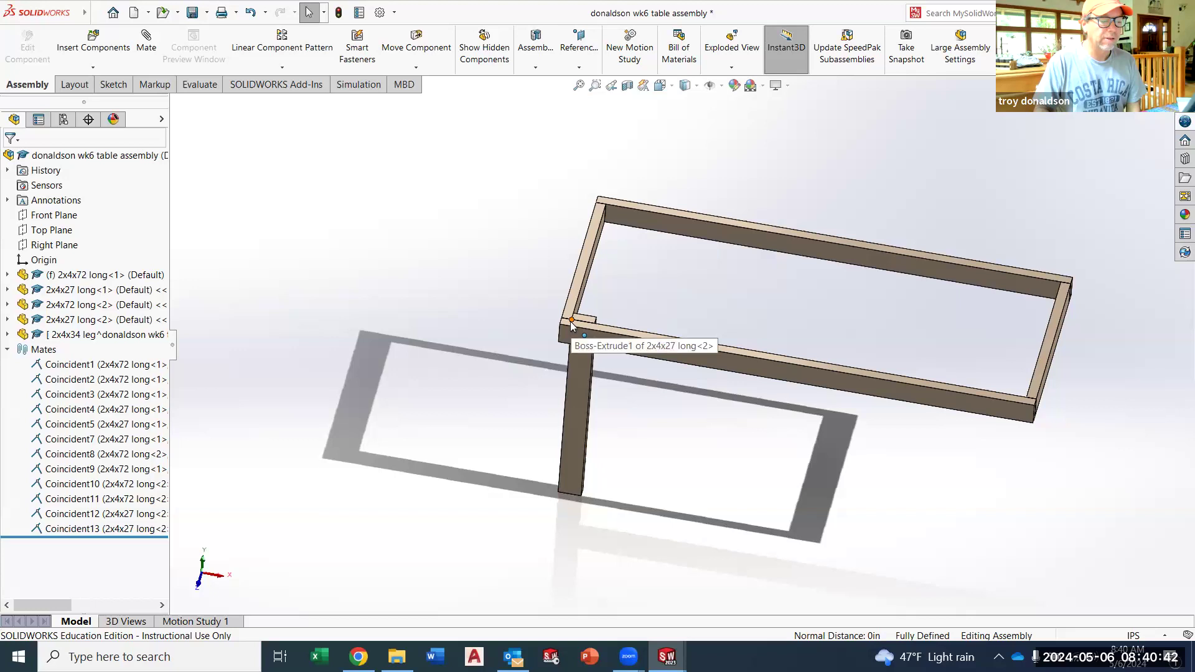
pyautogui.scroll(-3, 572, 323)
pyautogui.scroll(5, 767, 461)
pyautogui.moveTo(767, 461)
pyautogui.mouseDown(button='middle')
pyautogui.moveTo(742, 419)
pyautogui.moveTo(785, 477)
pyautogui.mouseUp(button='middle')
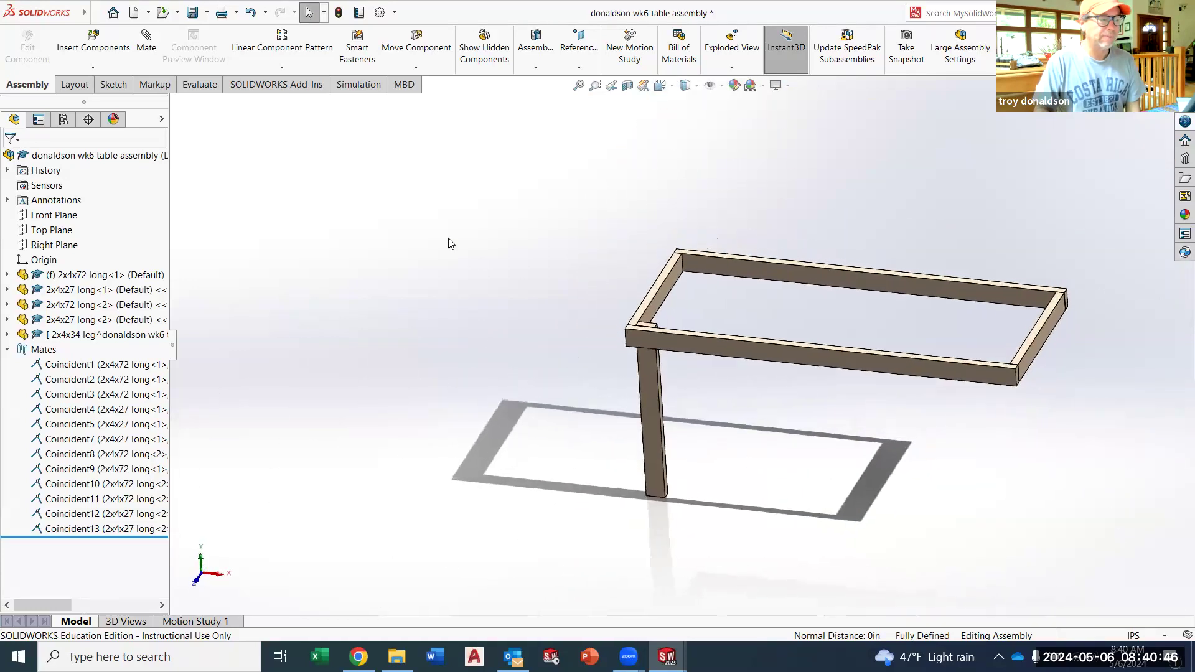
pyautogui.click(193, 13)
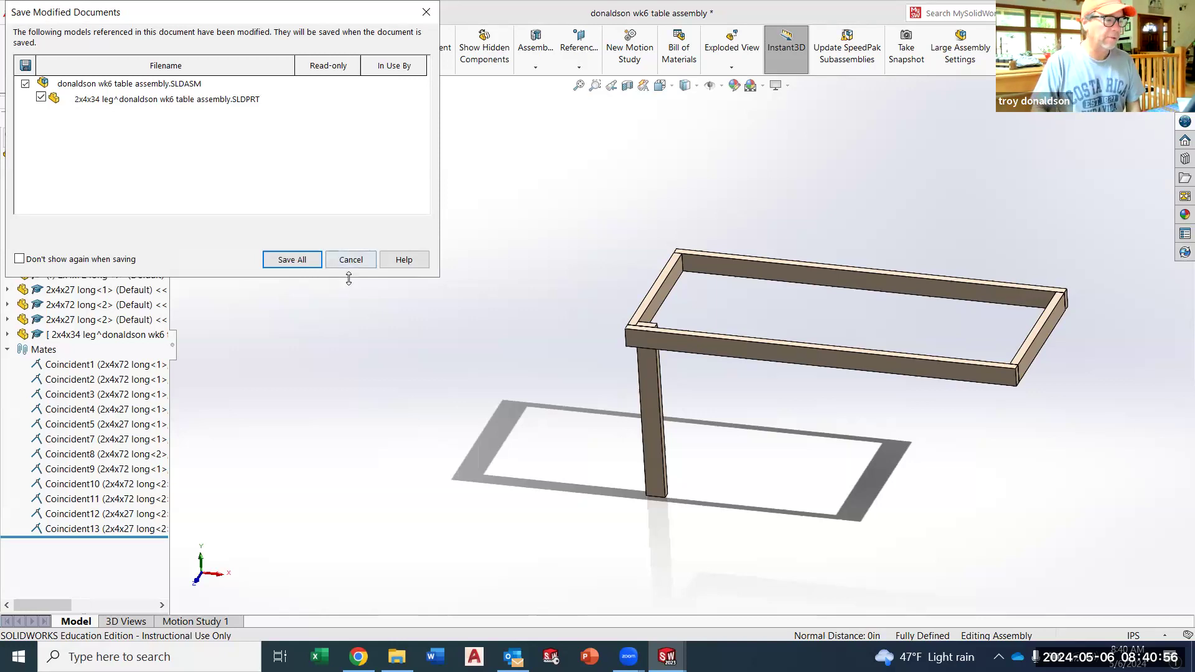
pyautogui.click(289, 261)
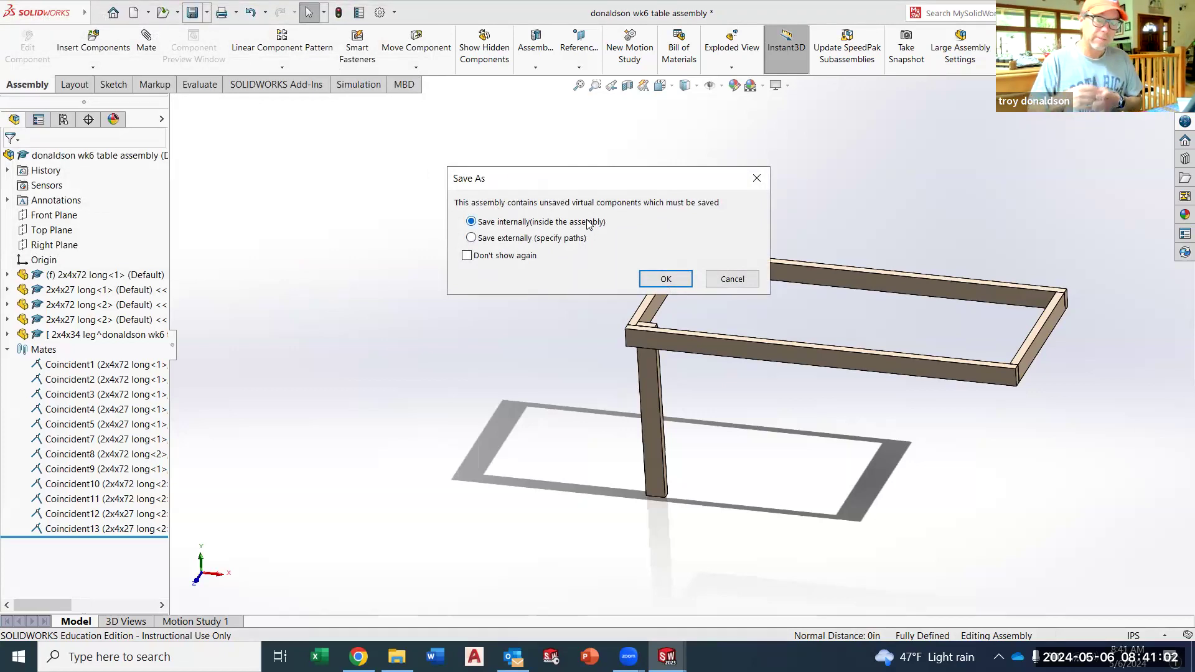
pyautogui.click(471, 238)
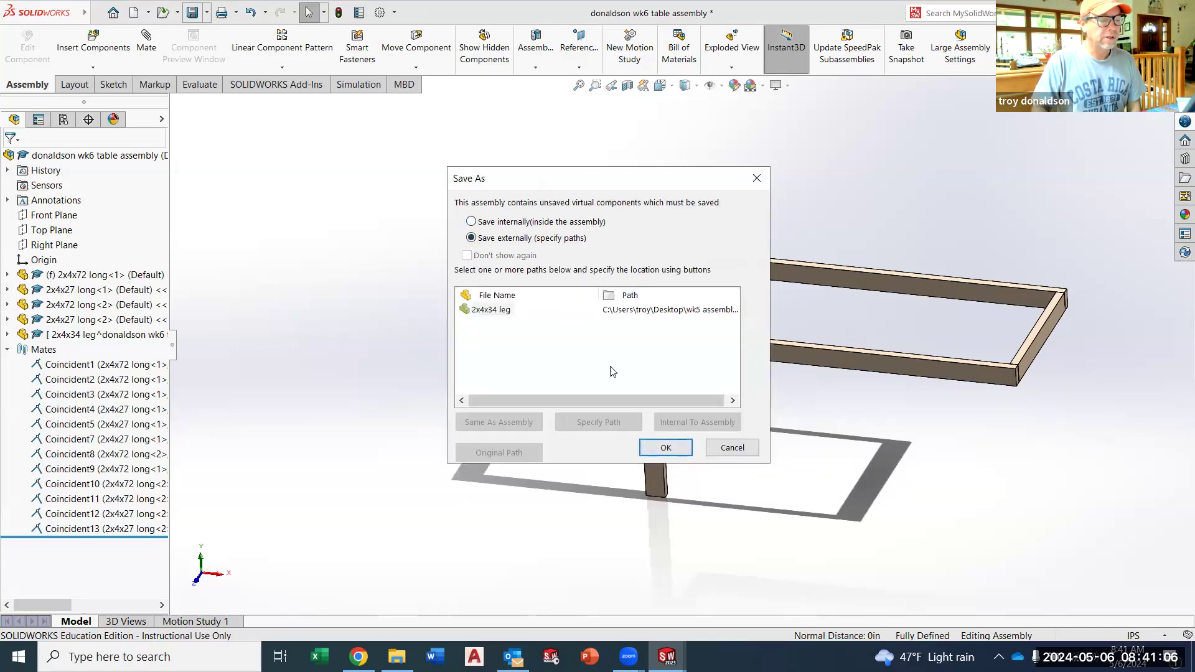
pyautogui.click(666, 448)
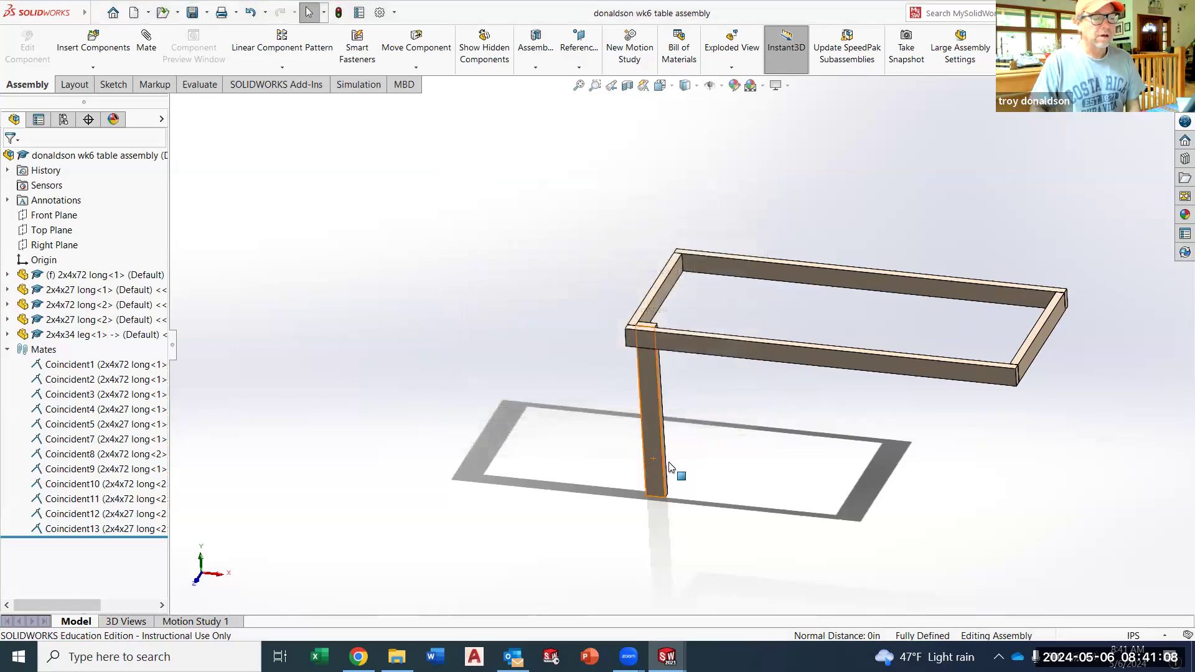